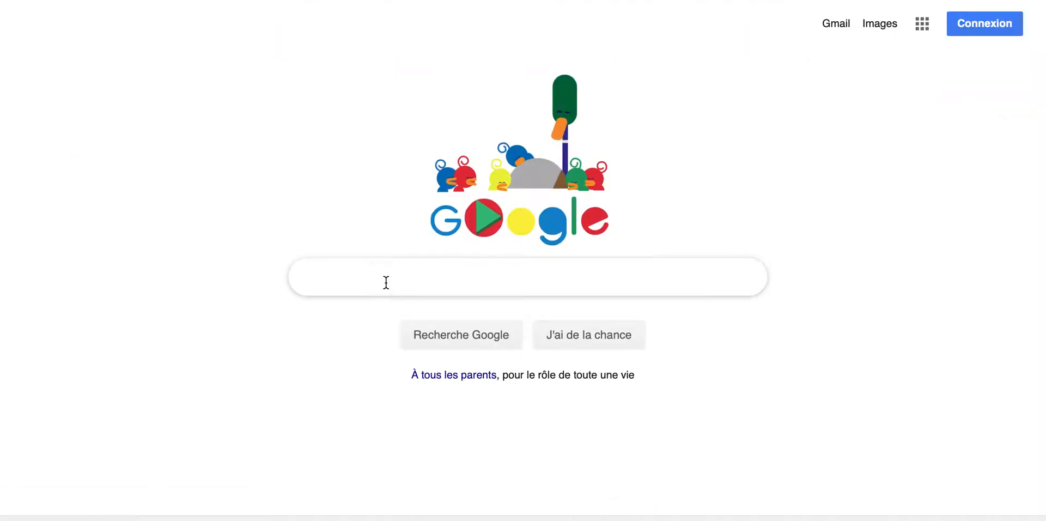
Step: Search Google Images for "pacman"
type("pacman")
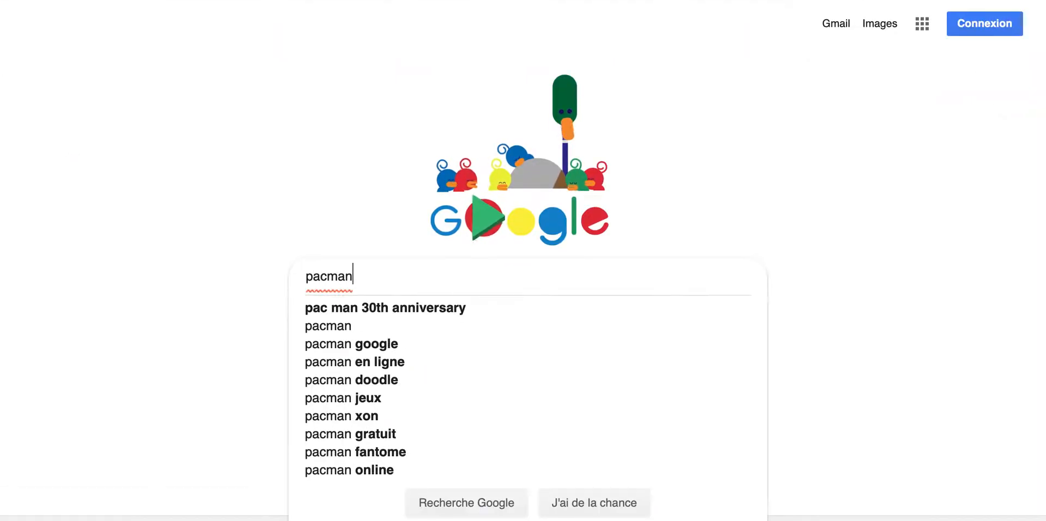
key("Escape")
key("Return")
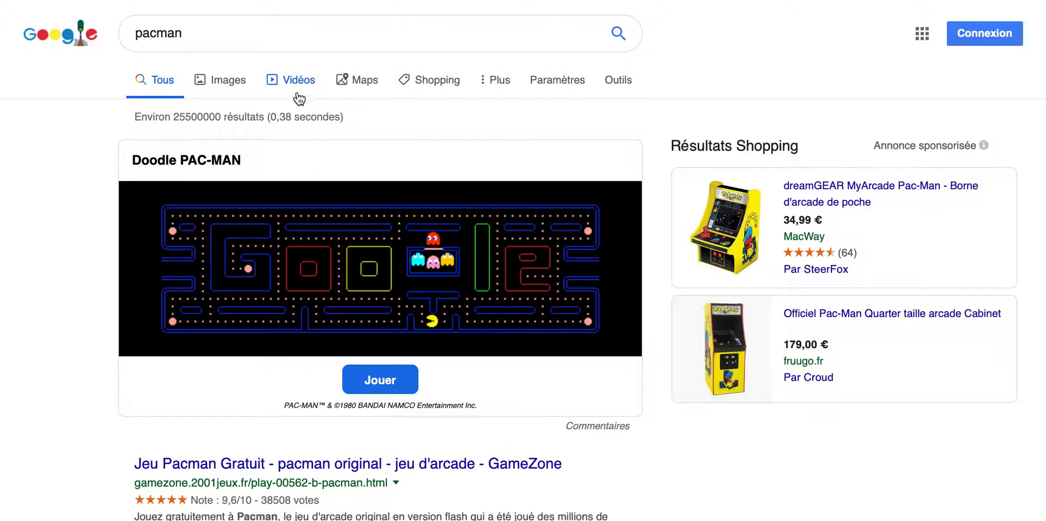
left_click(233, 80)
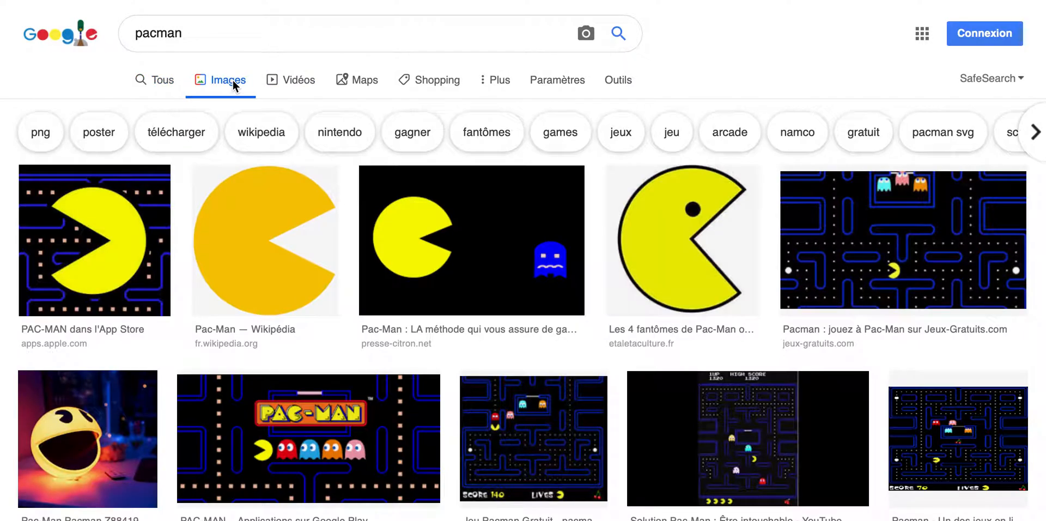
Step: Save the glowing Pac-Man lamp picture from the image results to the Téléchargements folder
left_click(108, 431)
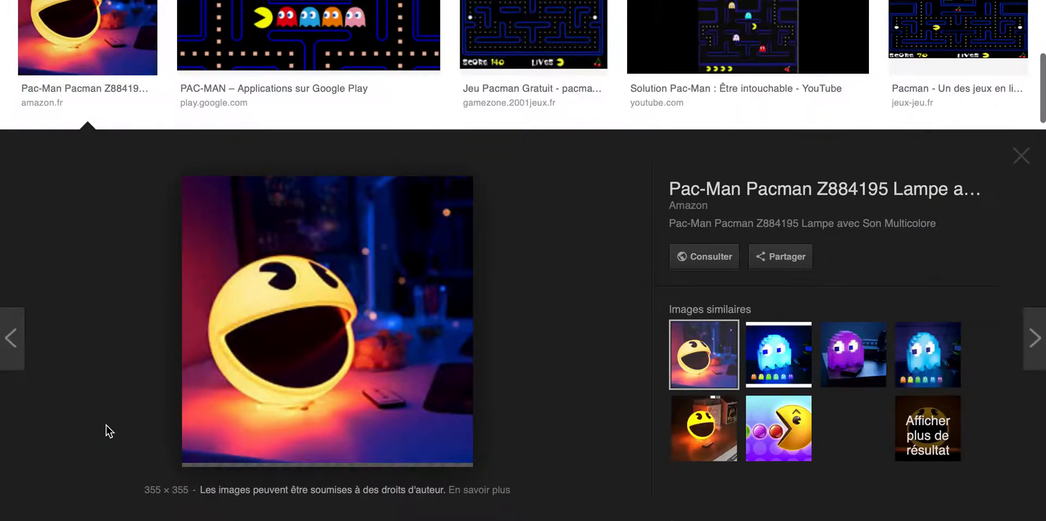
right_click(380, 364)
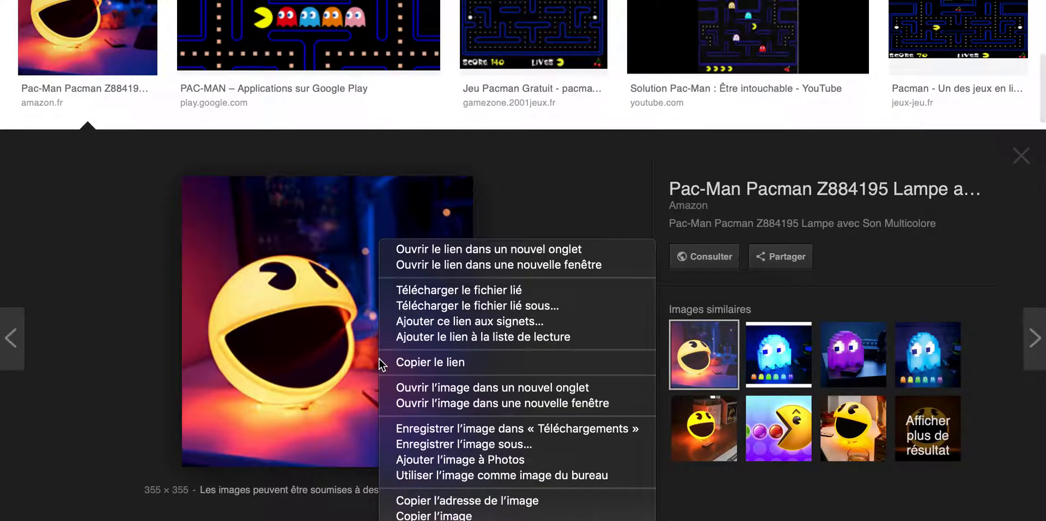
left_click(466, 429)
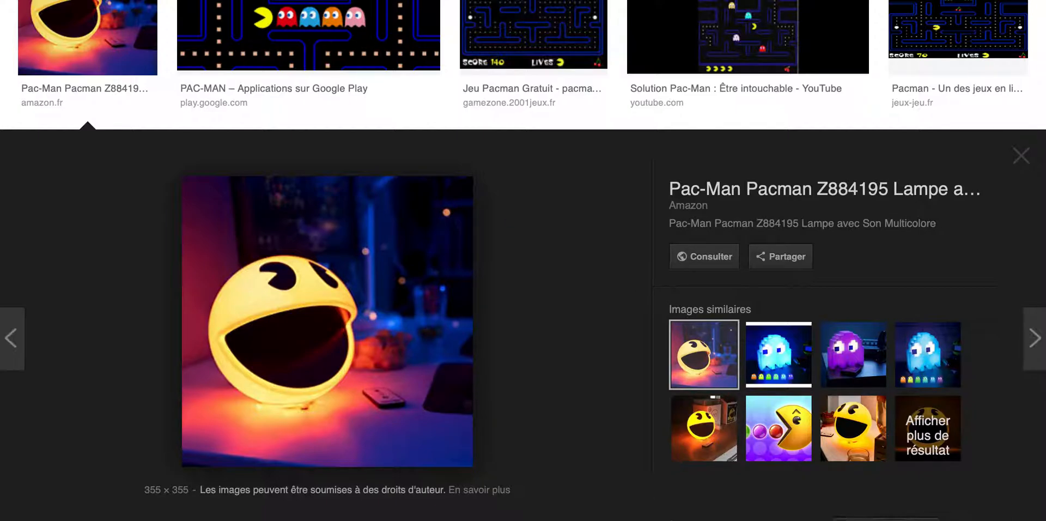
Step: Switch to Fusion 360 and attach 51GUL1MtK7L._SY355_.jpg from Téléchargements as a canvas on the XY plane, then show it from the front
left_click(840, 520)
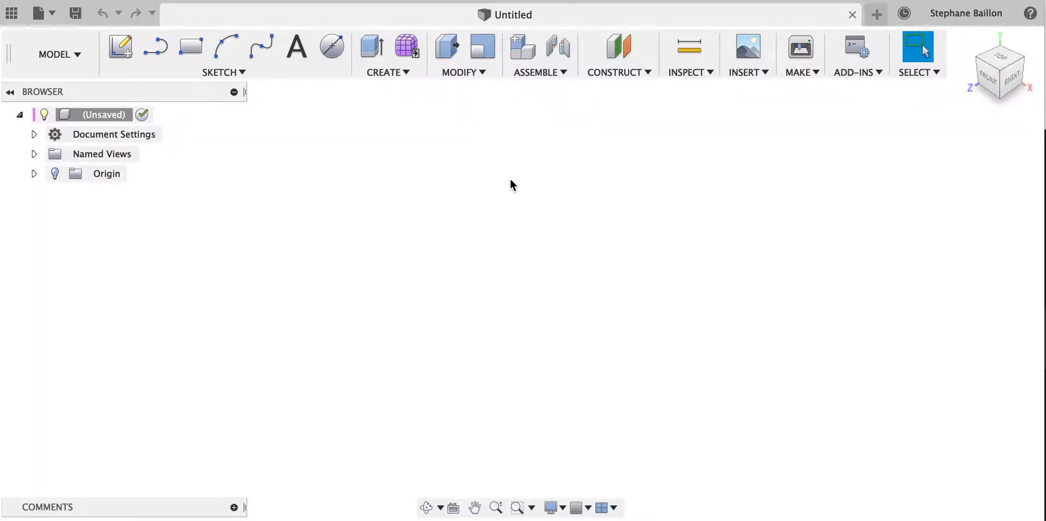
left_click(805, 72)
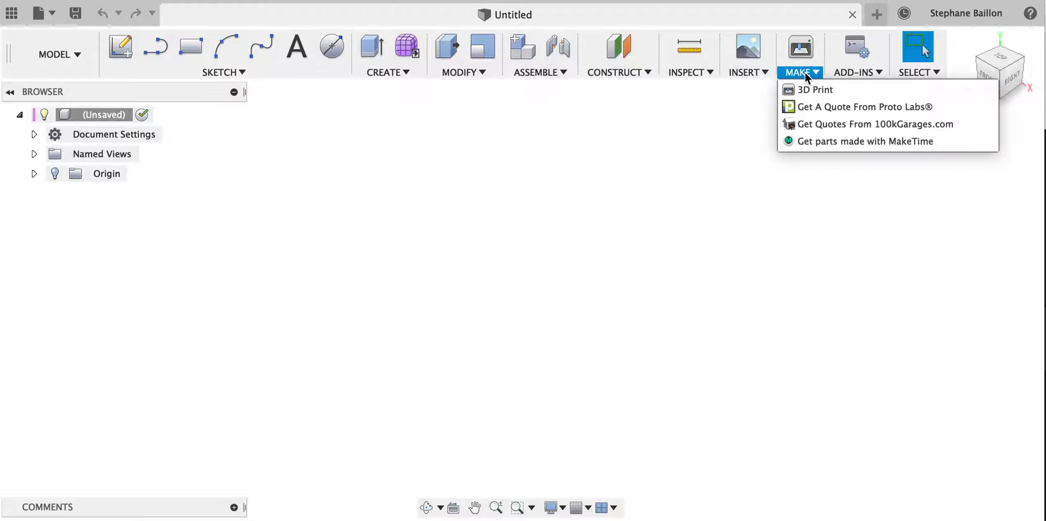
left_click(749, 74)
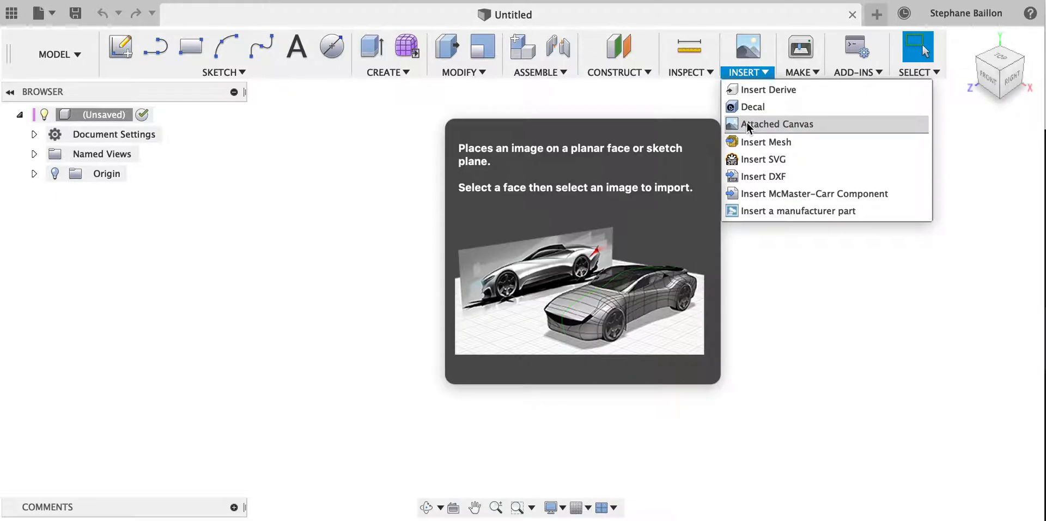
left_click(746, 125)
left_click(565, 266)
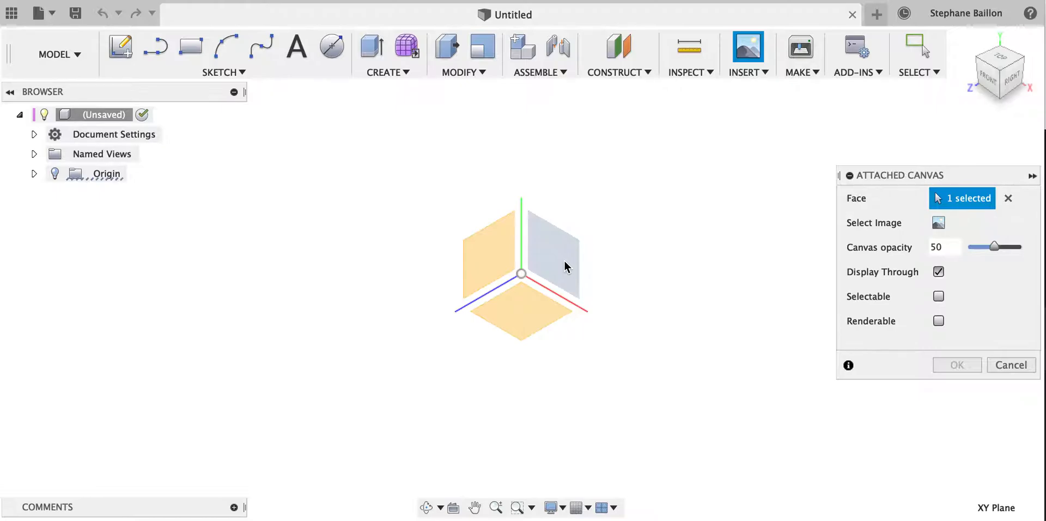
left_click(938, 223)
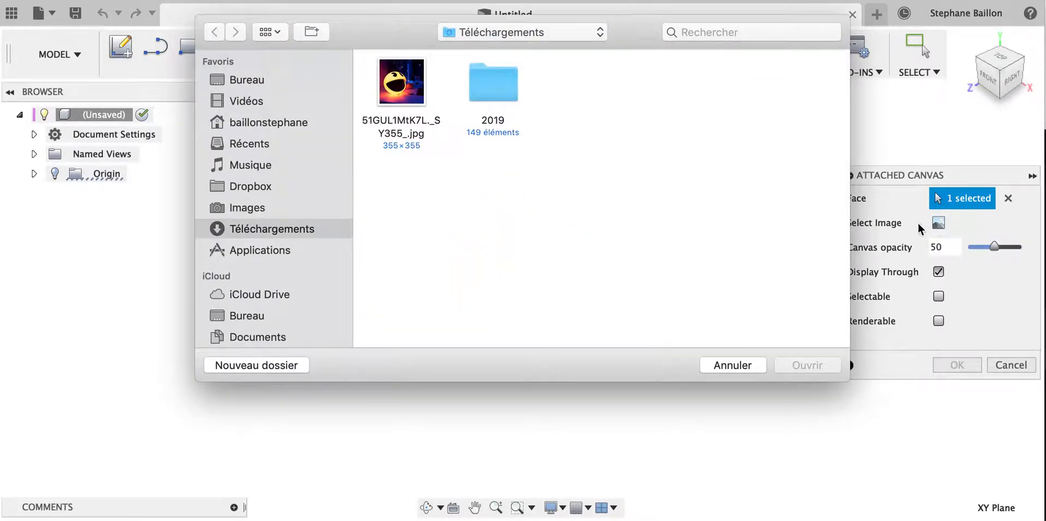
left_click(400, 90)
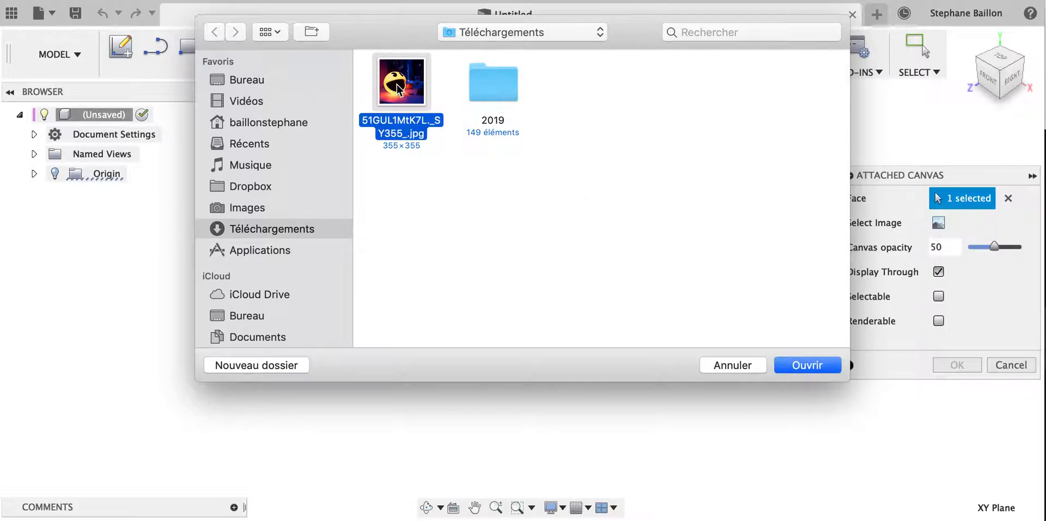
double_click(399, 90)
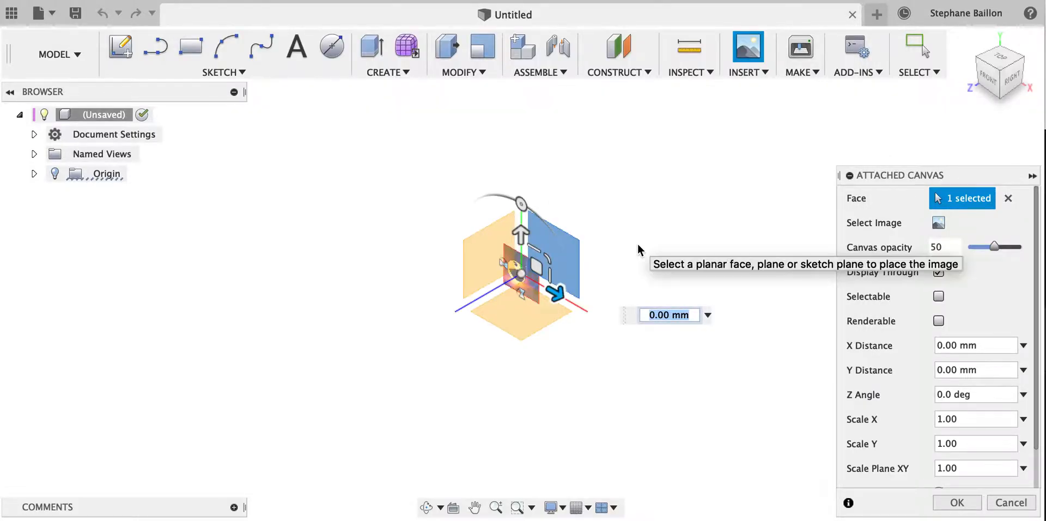
left_click(990, 80)
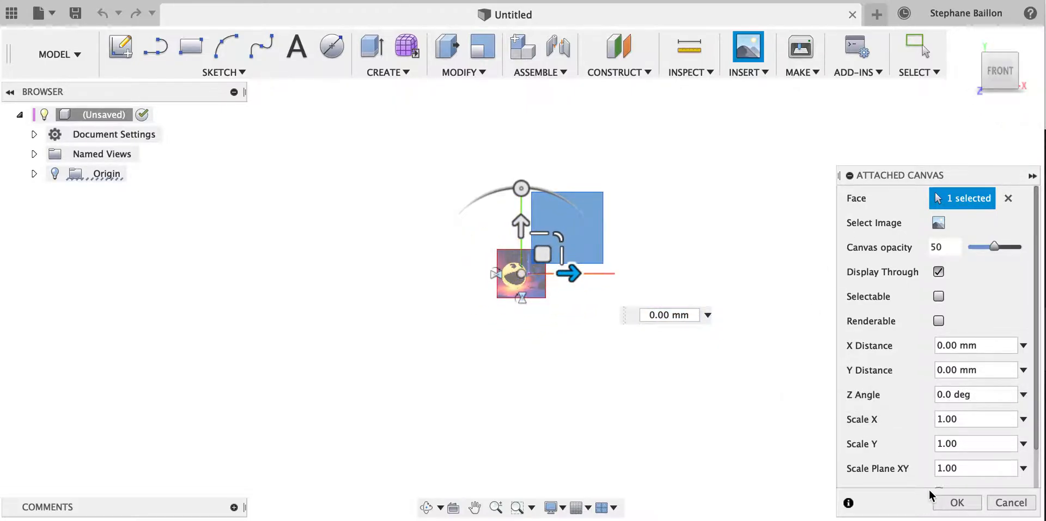
left_click(943, 501)
left_click(968, 39)
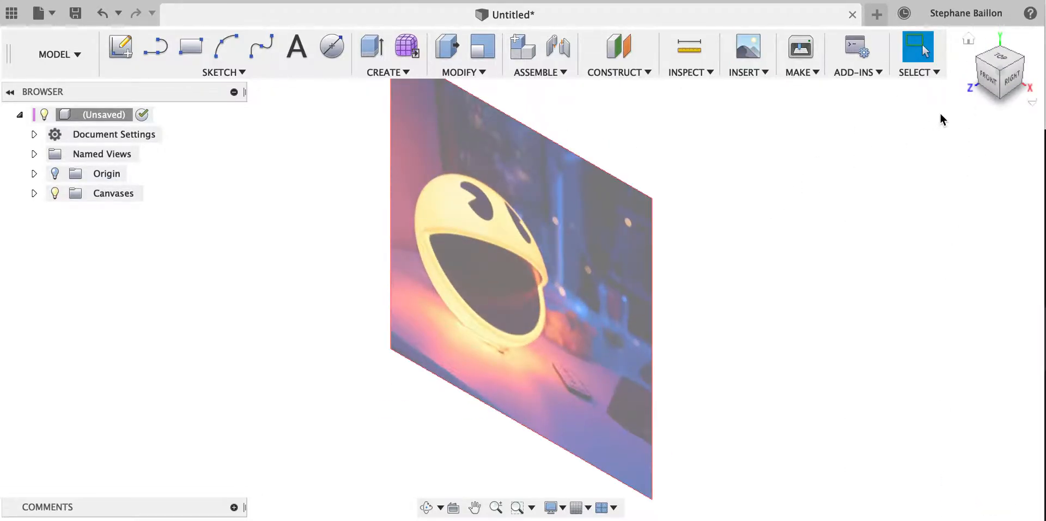
left_click(992, 88)
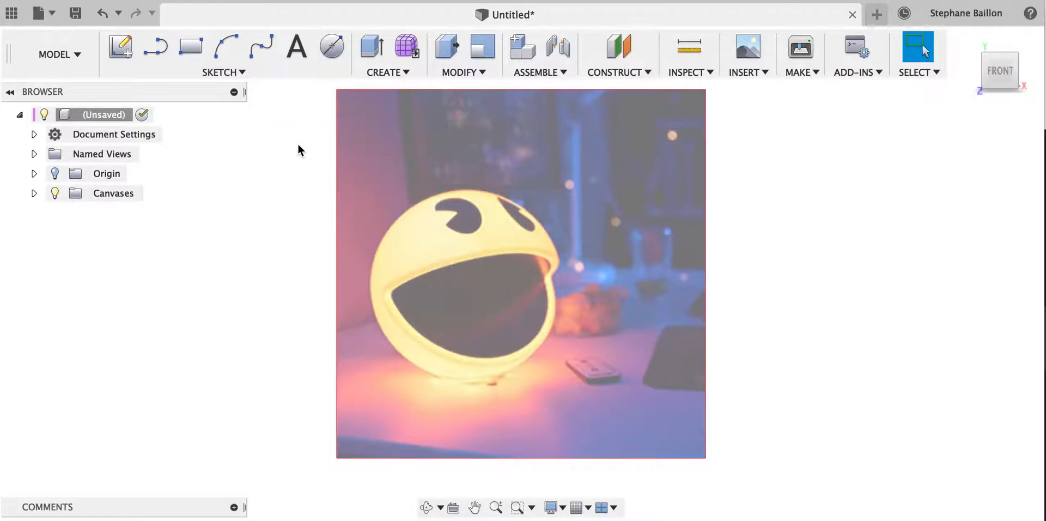
Step: Set up a 4 mm sphere as a new body on the XY plane, centred on the horizontal axis beside the canvas
left_click(406, 74)
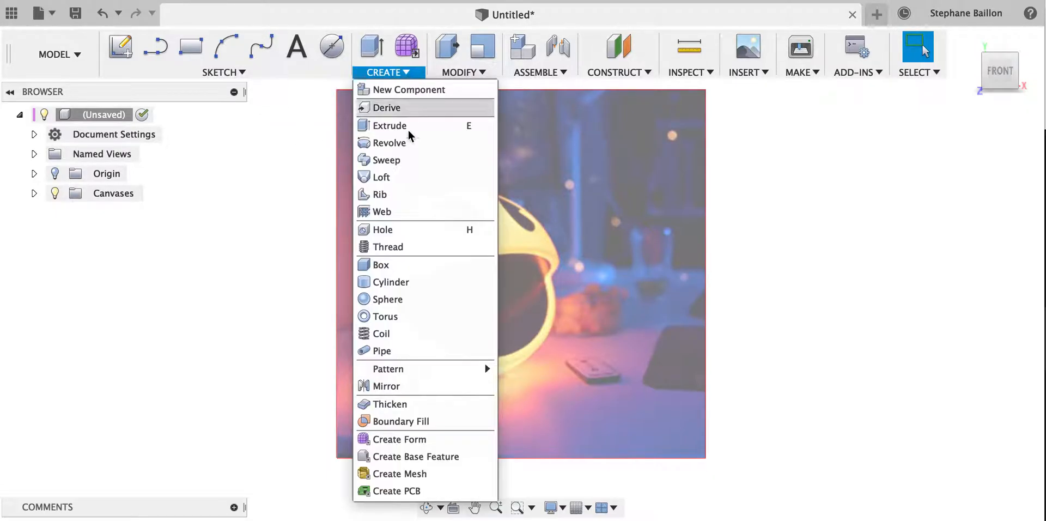
left_click(403, 300)
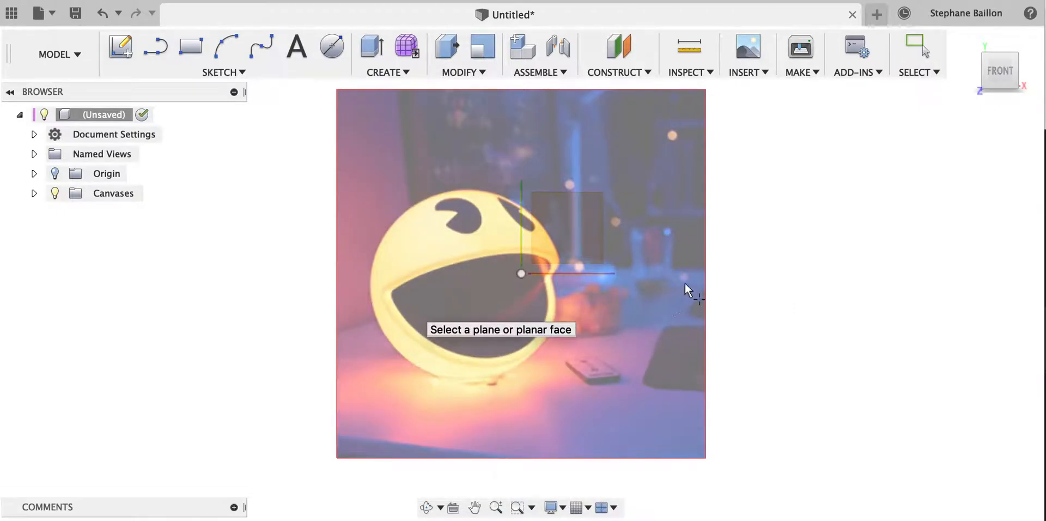
left_click(591, 248)
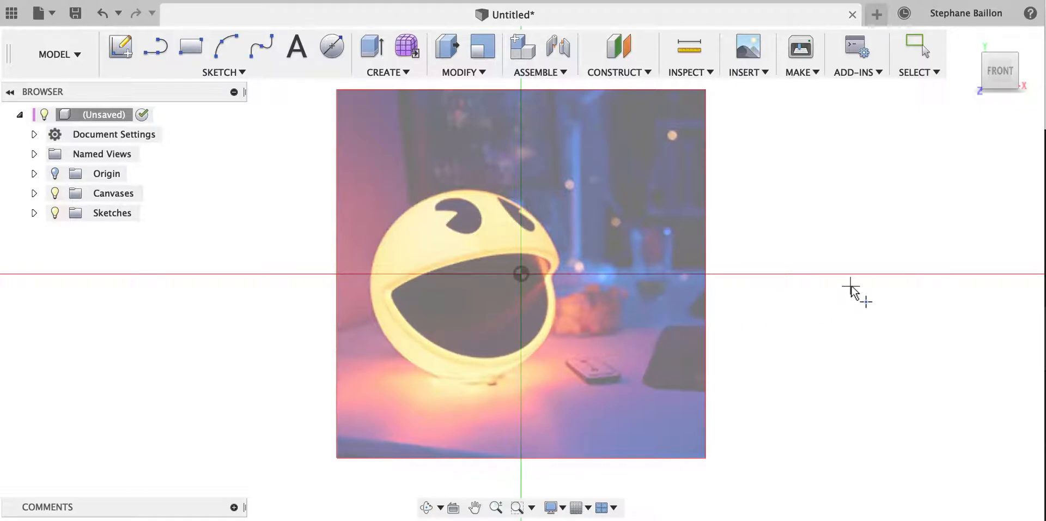
scroll(825, 316, "right", 3)
scroll(825, 316, "right", 3)
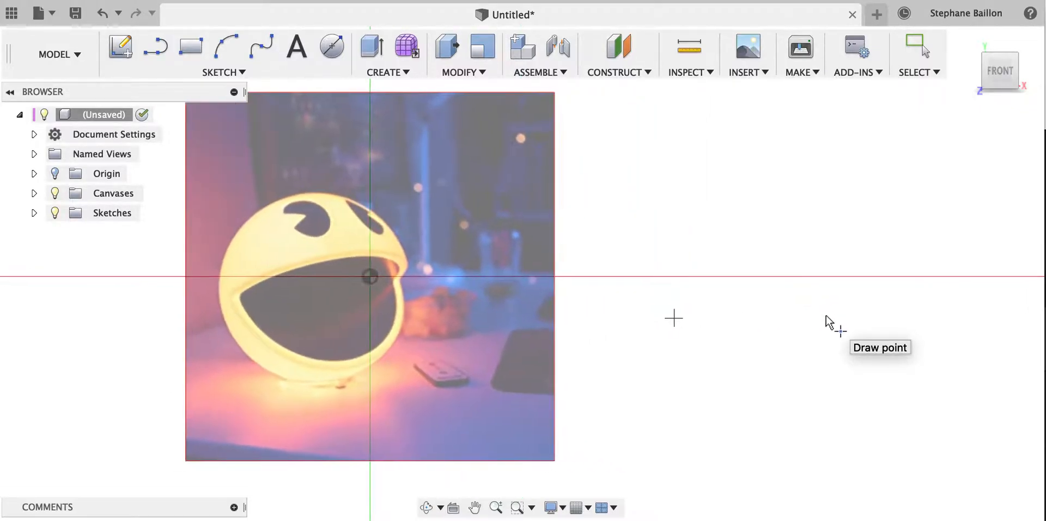
left_click(841, 278)
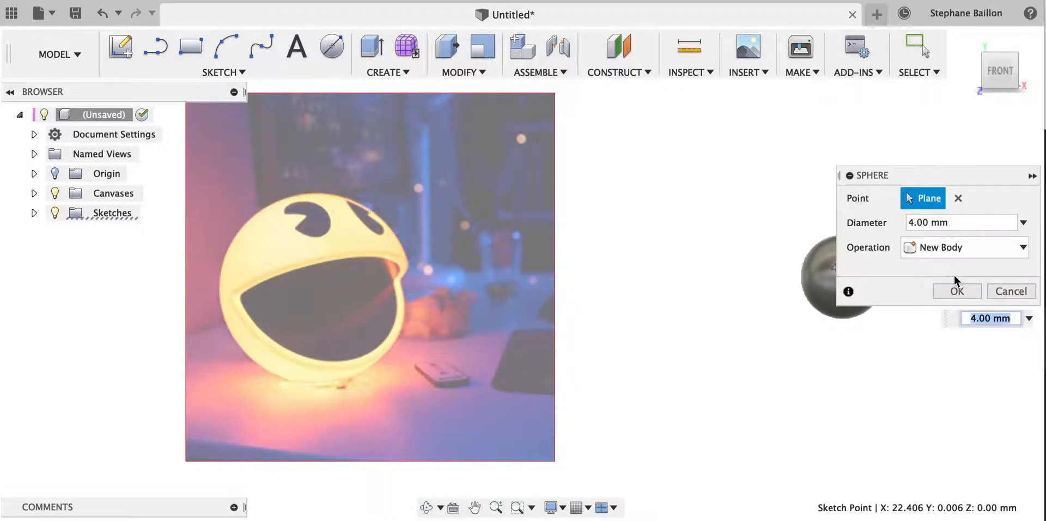
left_click_drag(952, 178, 598, 180)
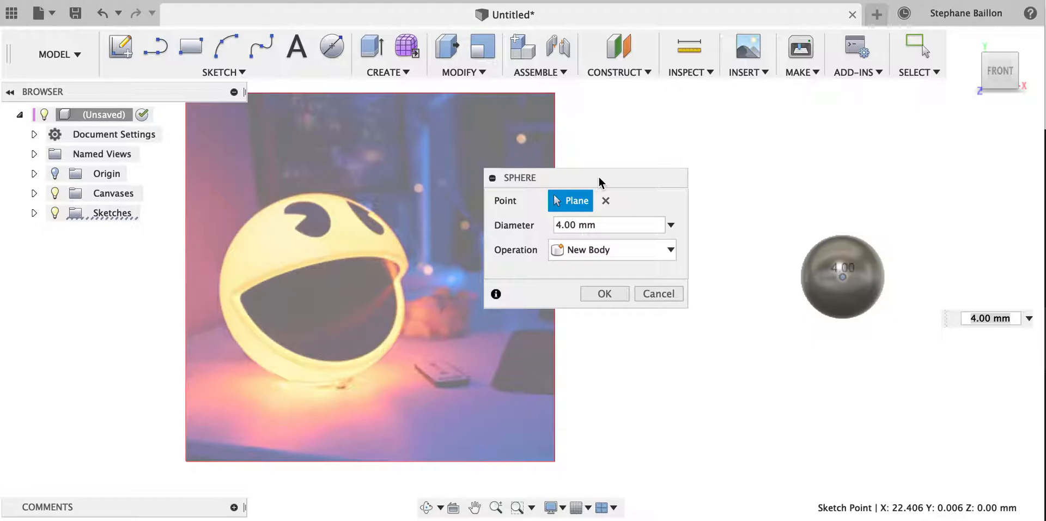
Step: Delete the 4 mm sphere beside the canvas
left_click(704, 75)
left_click(700, 90)
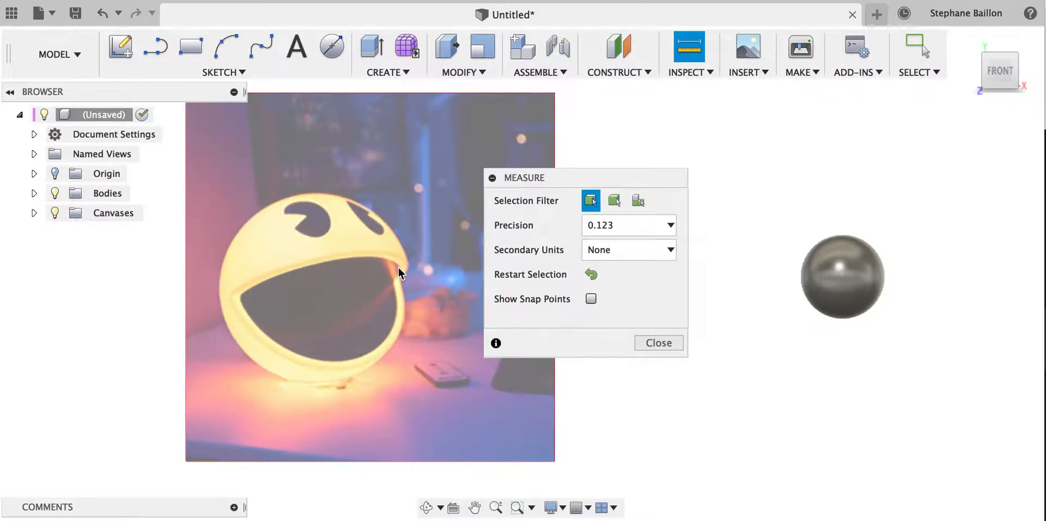
left_click(661, 346)
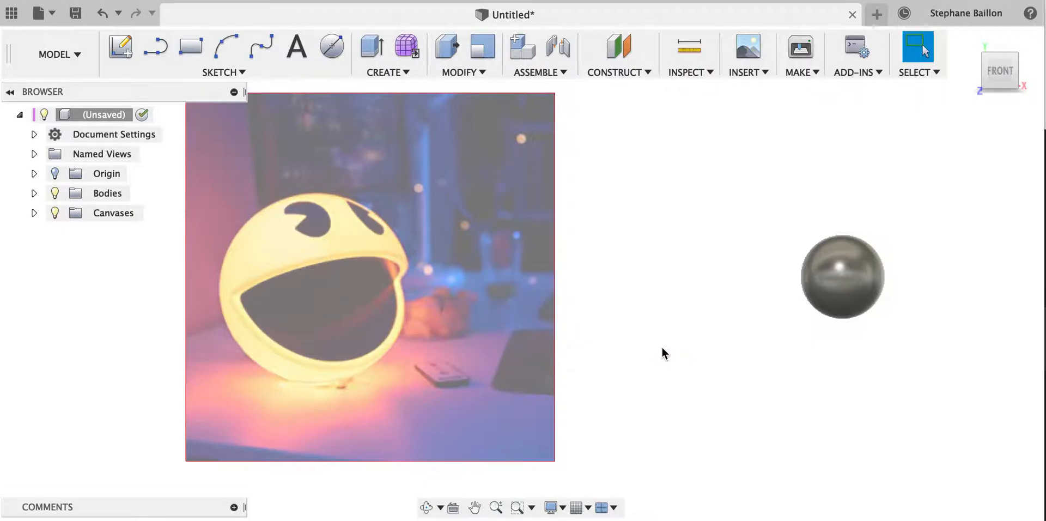
left_click(835, 271)
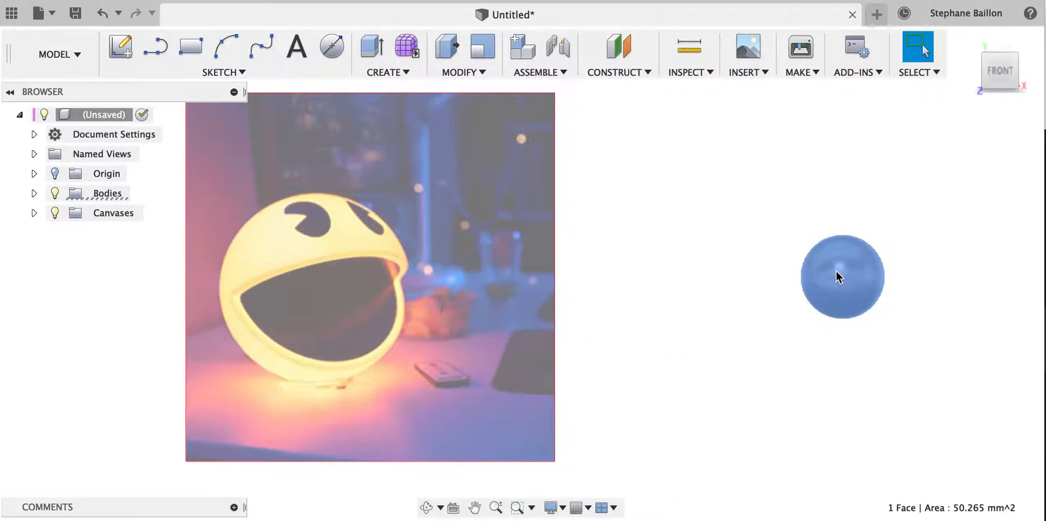
key("Delete")
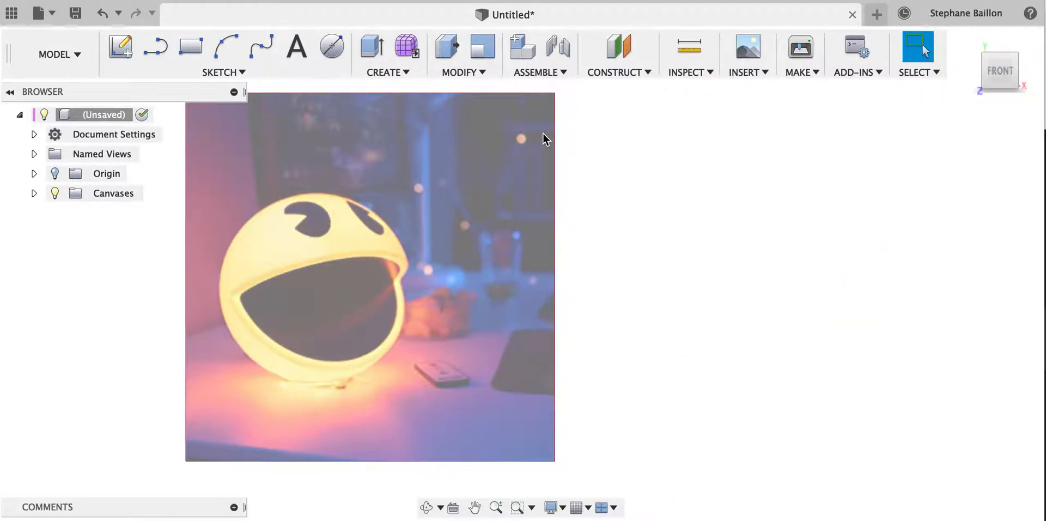
Step: Create a 10 mm diameter sphere as a new body on the XY plane, centred on the horizontal axis beside the canvas
left_click(404, 74)
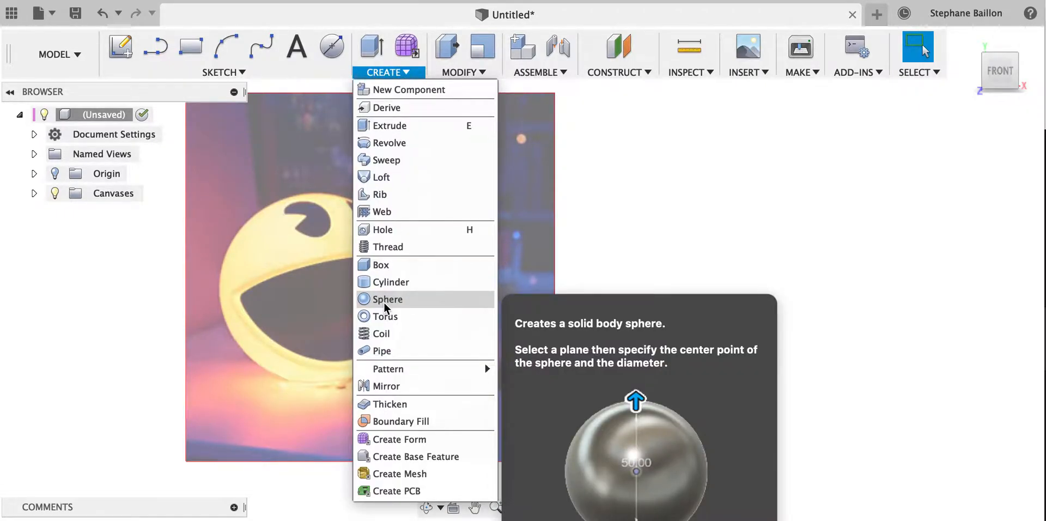
left_click(384, 301)
left_click(383, 302)
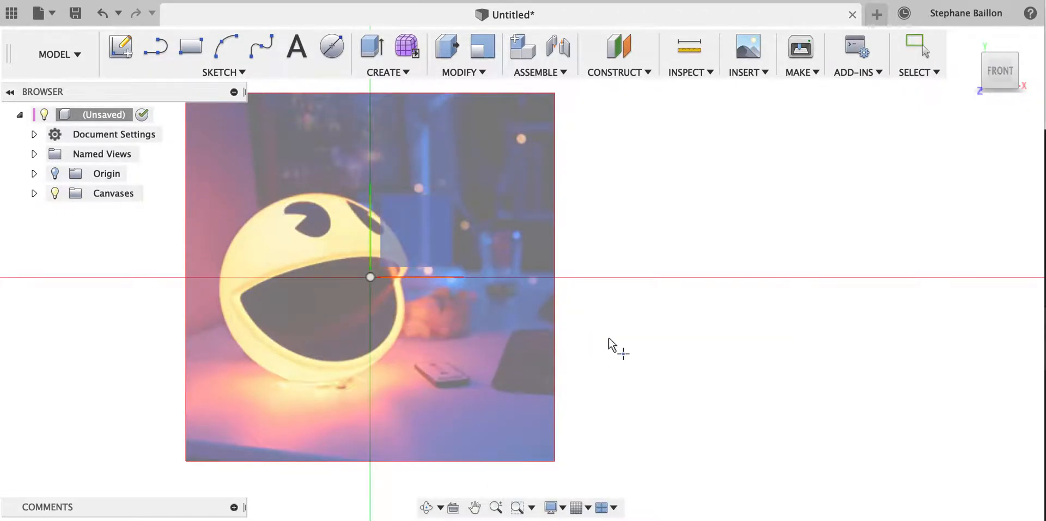
left_click(763, 276)
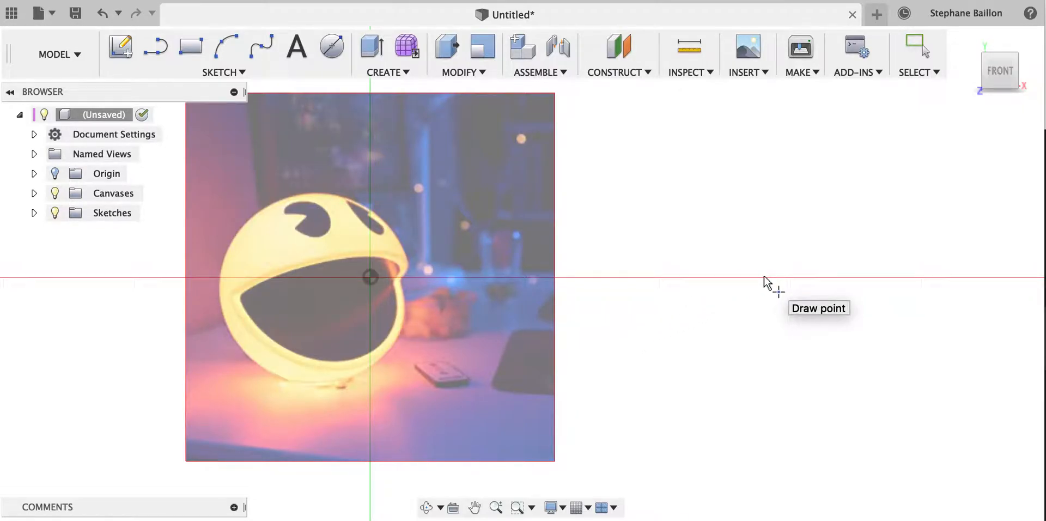
left_click(764, 277)
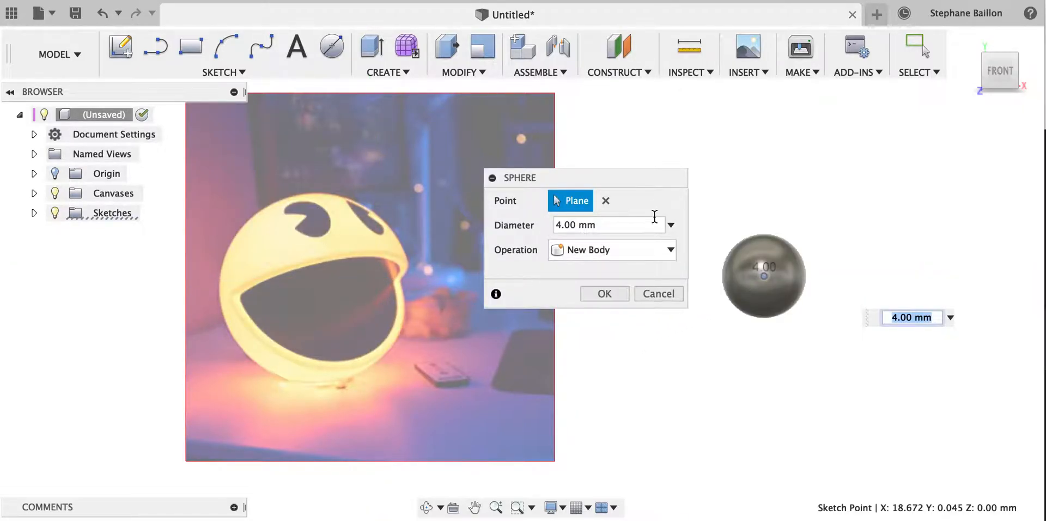
left_click(671, 225)
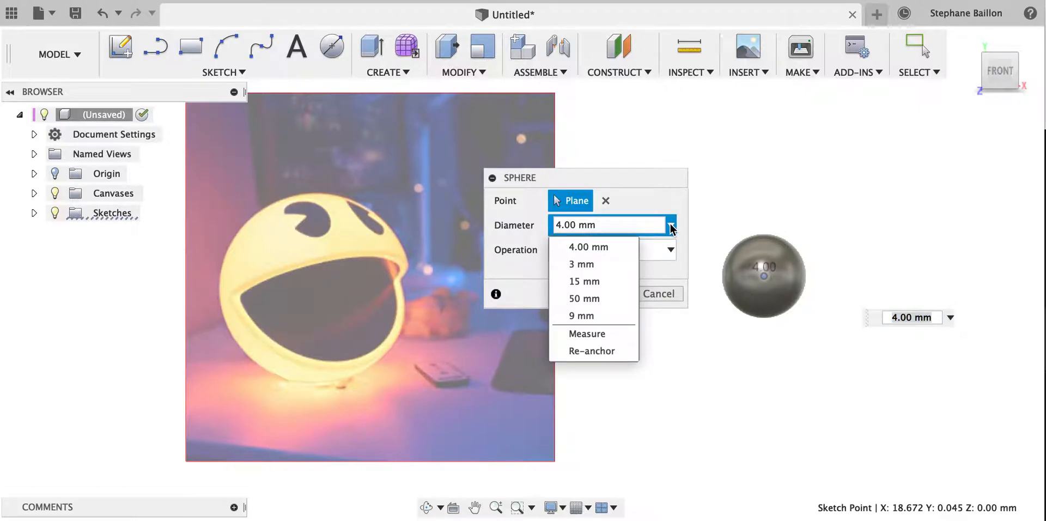
left_click(629, 279)
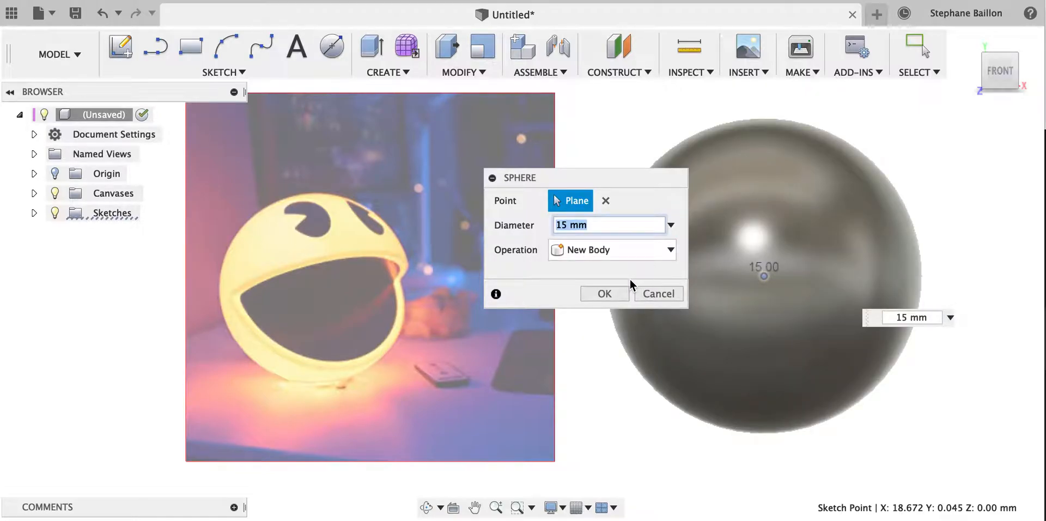
type("10")
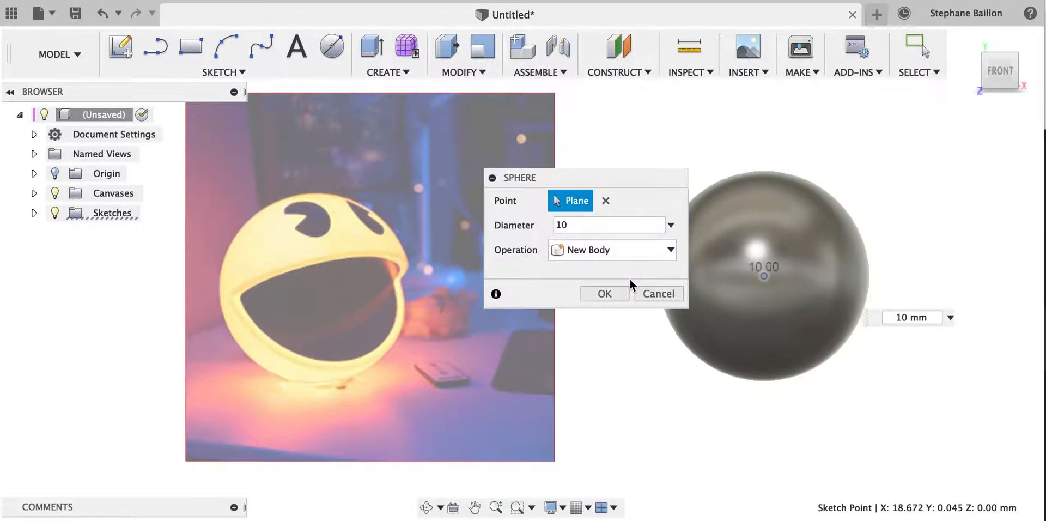
left_click(604, 294)
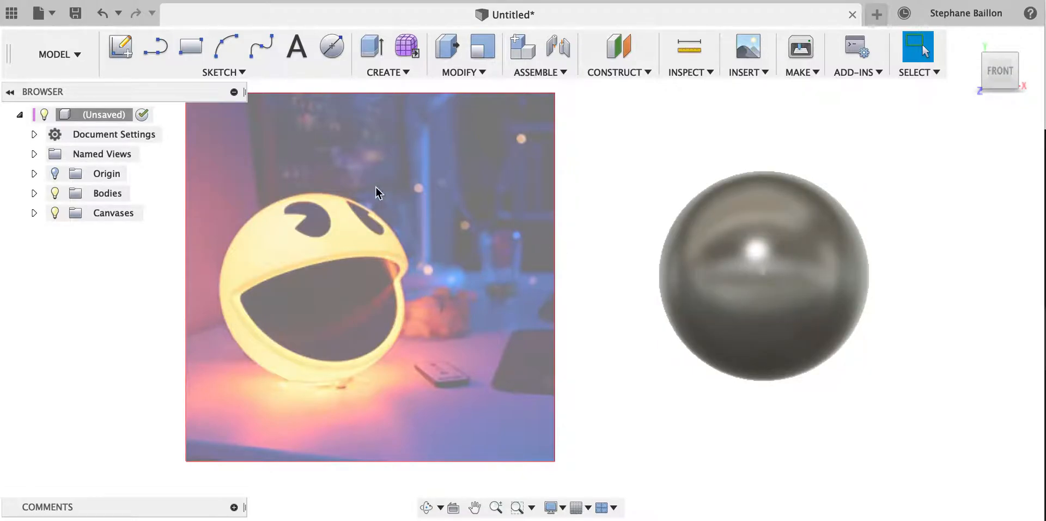
Step: Sketch a closed right triangle on the XY plane from the sphere's centre, with a vertical leg about 8 mm long and a horizontal leg extending past the sphere
left_click(162, 46)
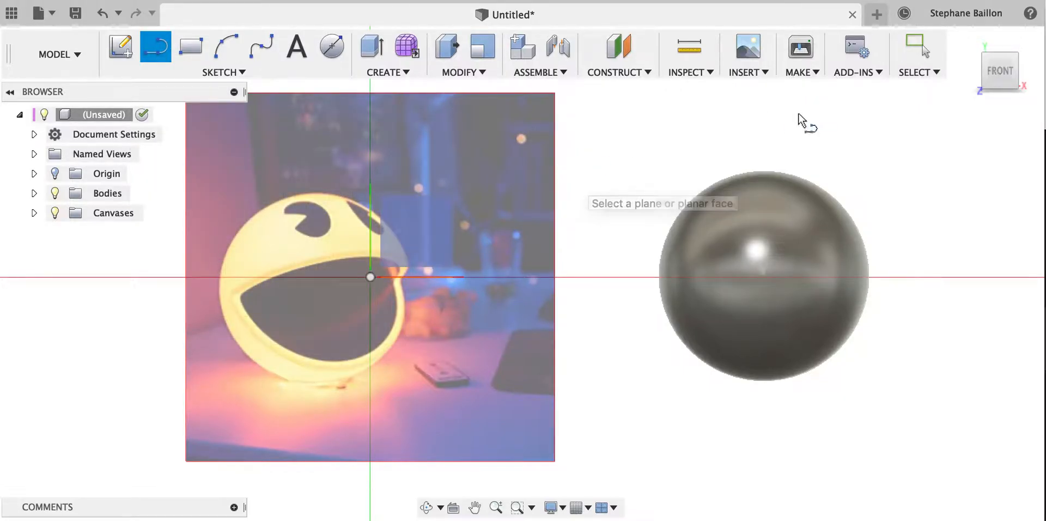
left_click(890, 138)
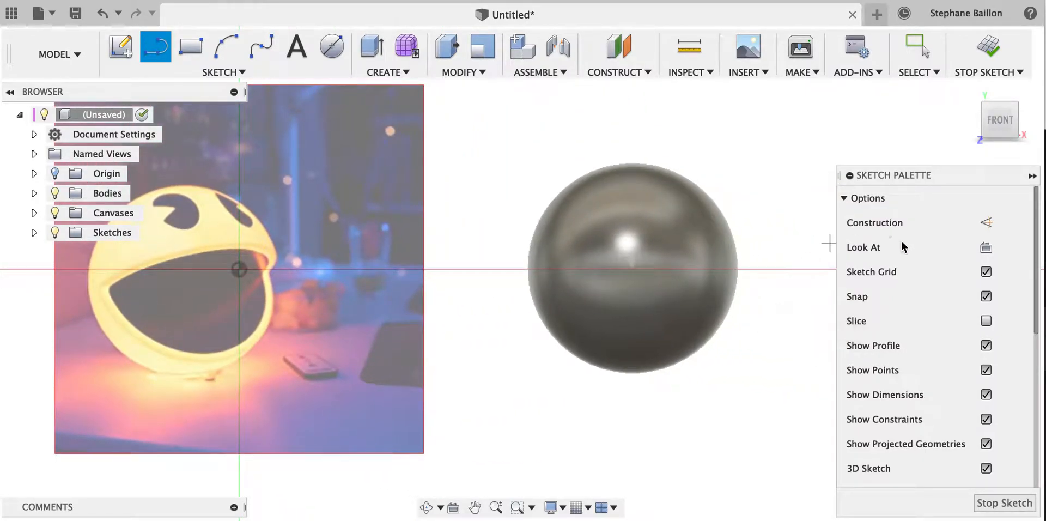
left_click(632, 267)
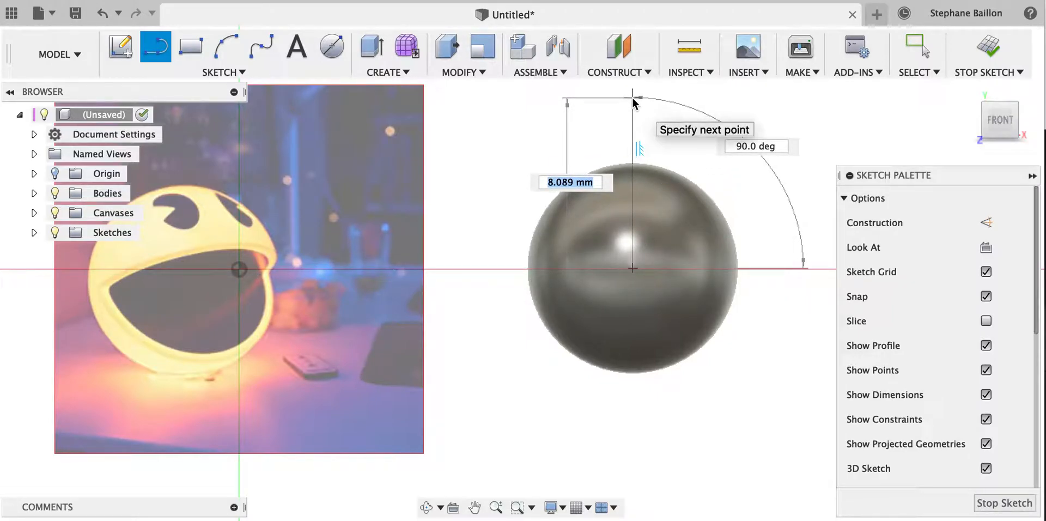
left_click(632, 97)
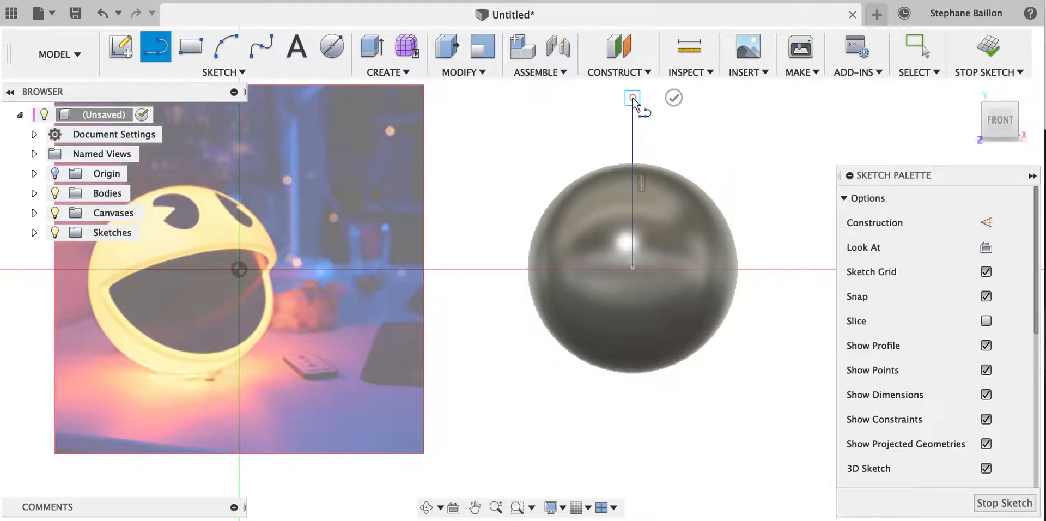
left_click(672, 98)
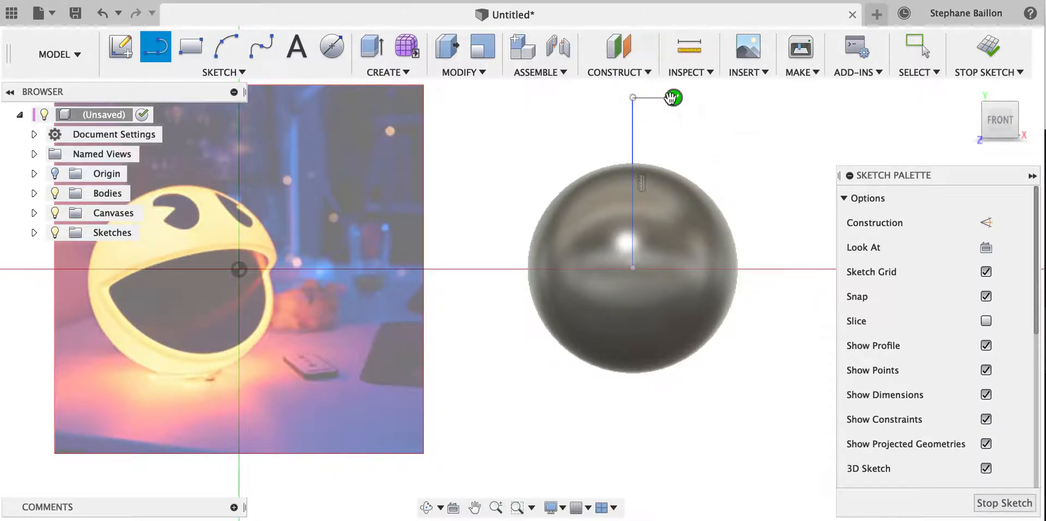
left_click(633, 267)
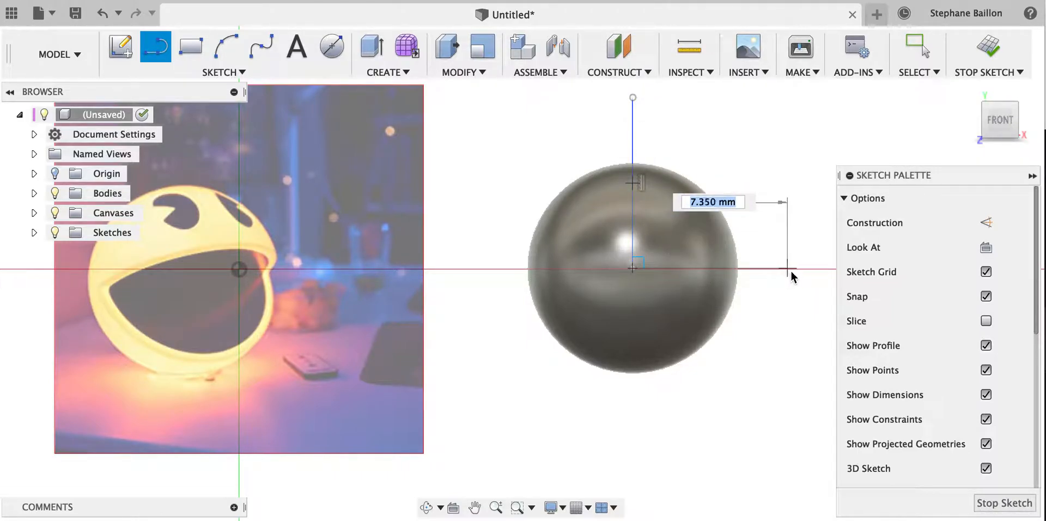
left_click(807, 269)
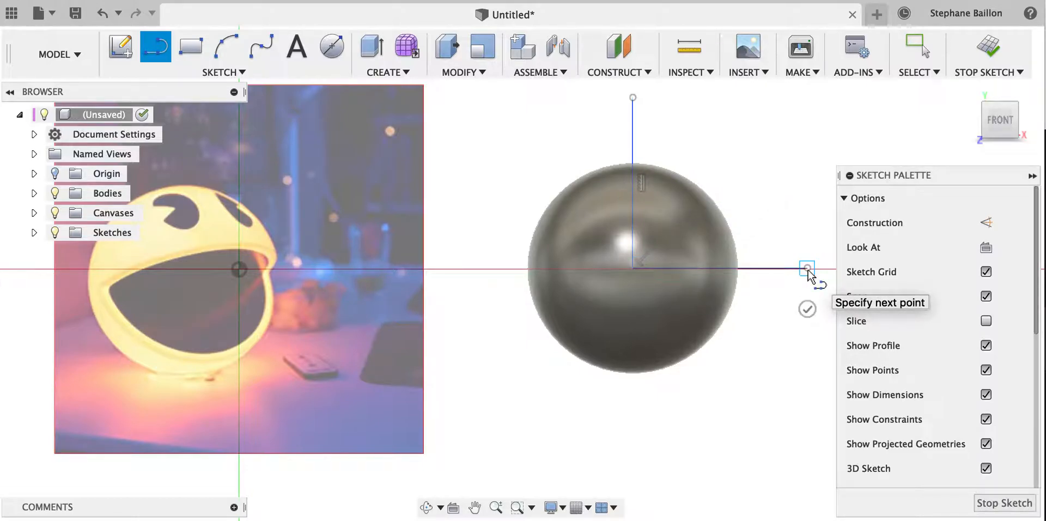
left_click(632, 99)
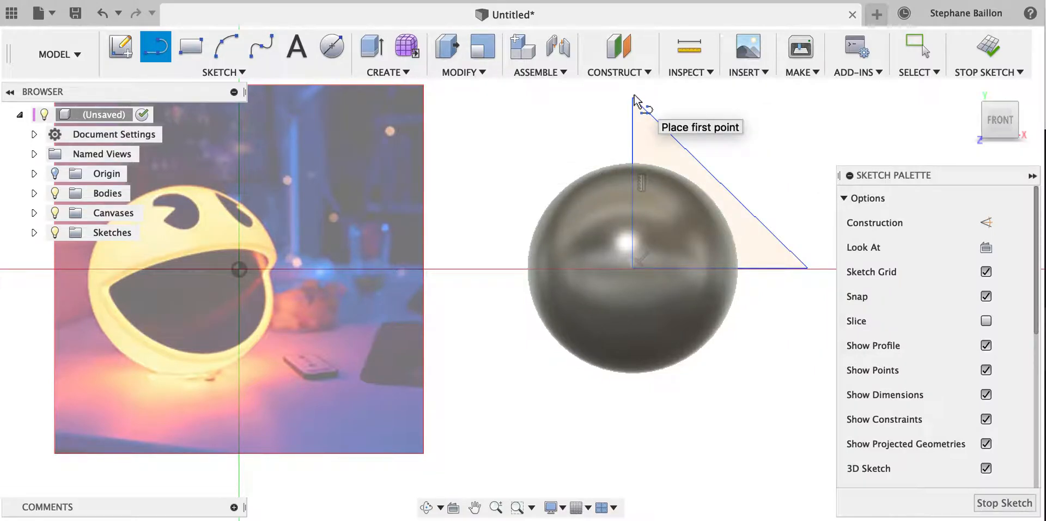
left_click(1003, 503)
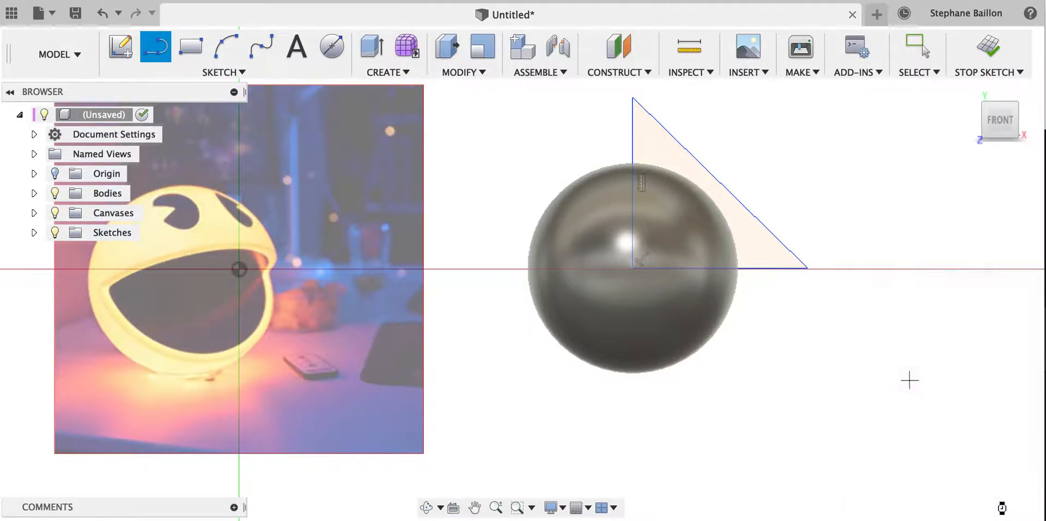
Step: Extrude the triangle to two sides, about 9.4 mm and 6.9 mm, as a cut that opens the mouth in the sphere
left_click(897, 258)
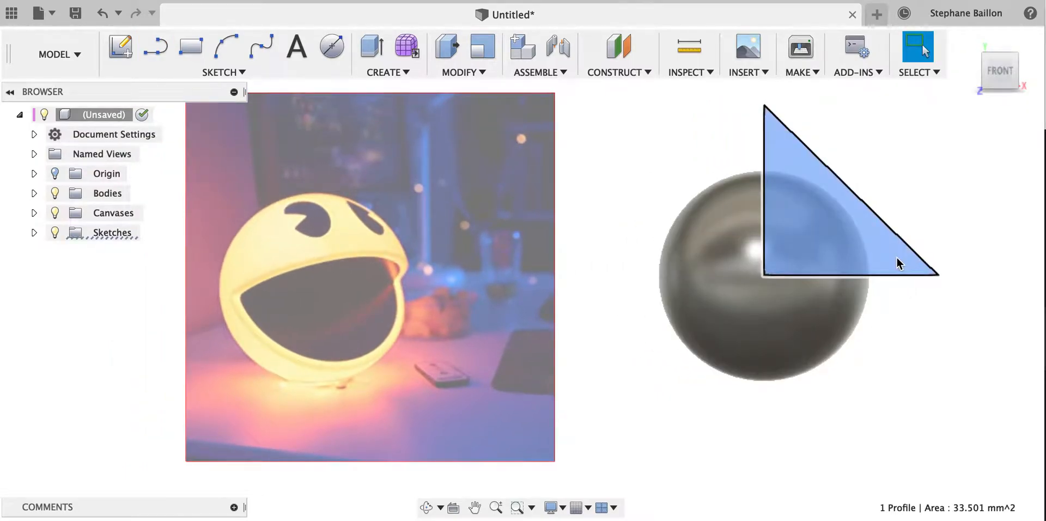
key("e")
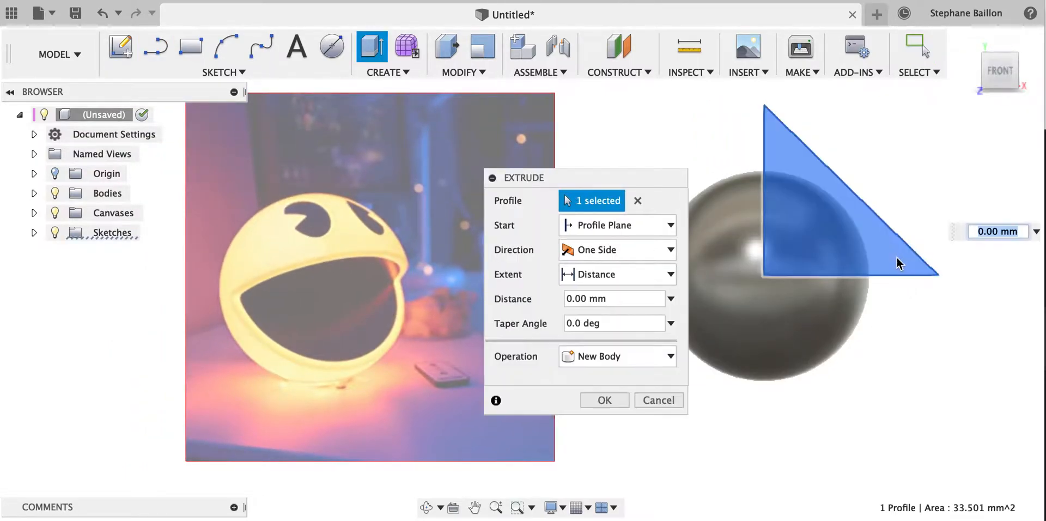
left_click_drag(999, 69, 831, 76)
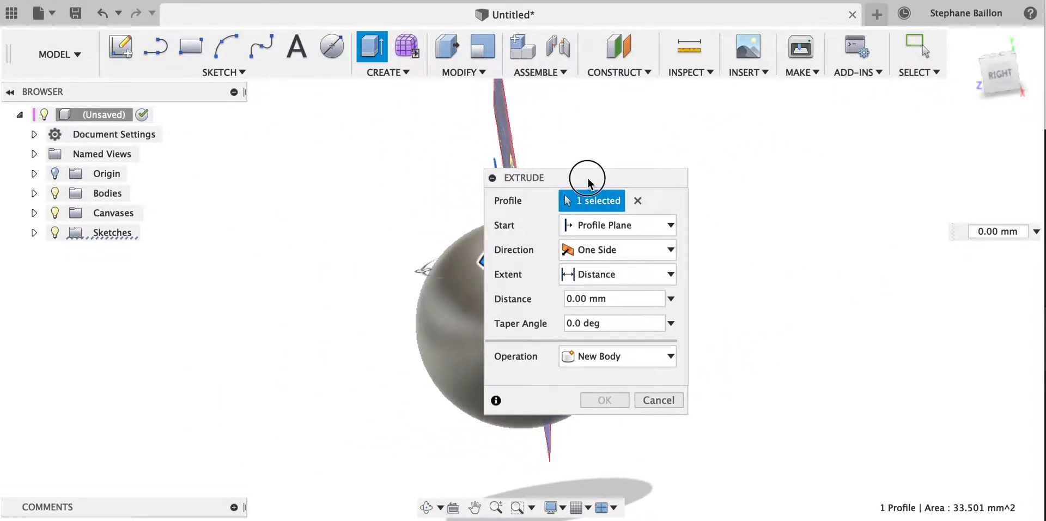
left_click_drag(589, 183, 828, 210)
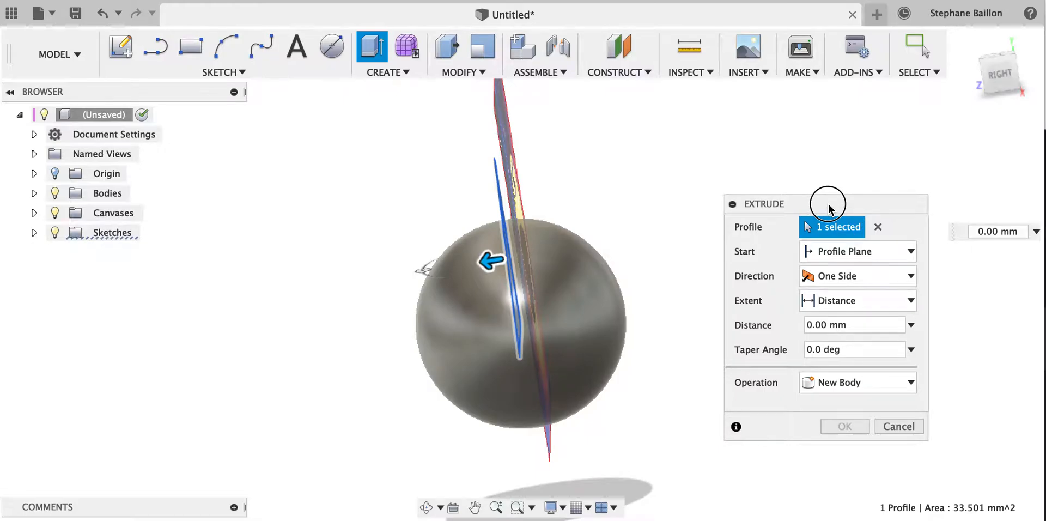
left_click(996, 83)
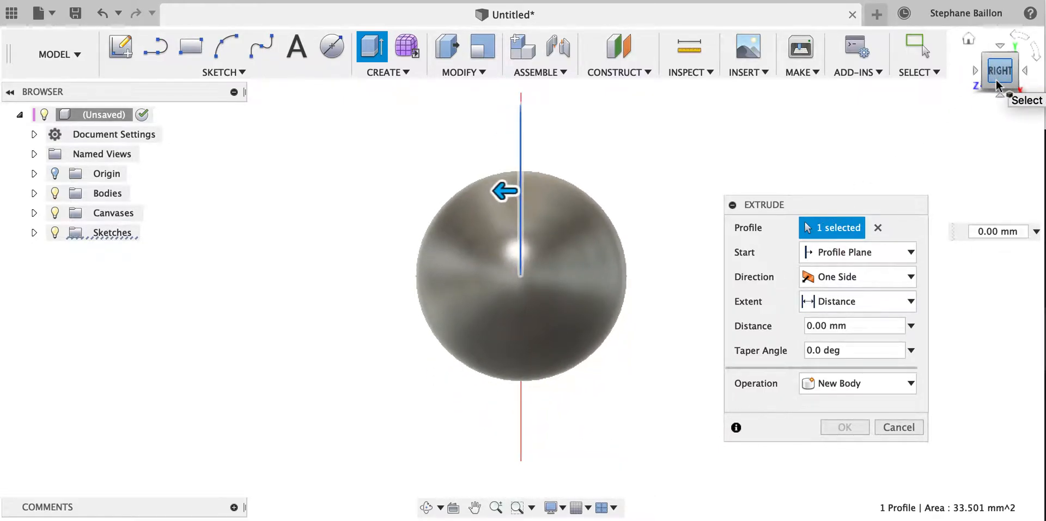
left_click(840, 277)
left_click(832, 314)
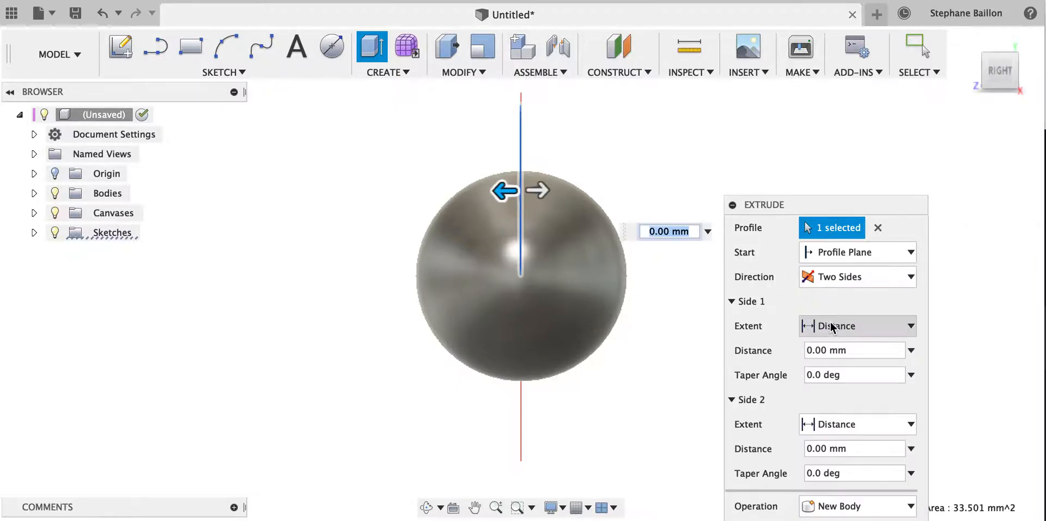
left_click_drag(541, 189, 686, 206)
left_click_drag(502, 192, 305, 201)
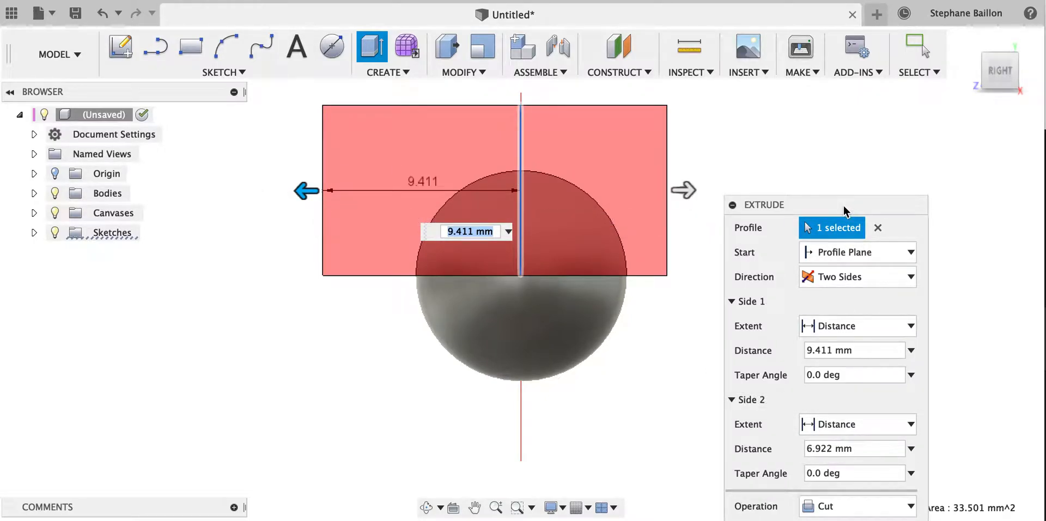
left_click_drag(846, 202, 837, 105)
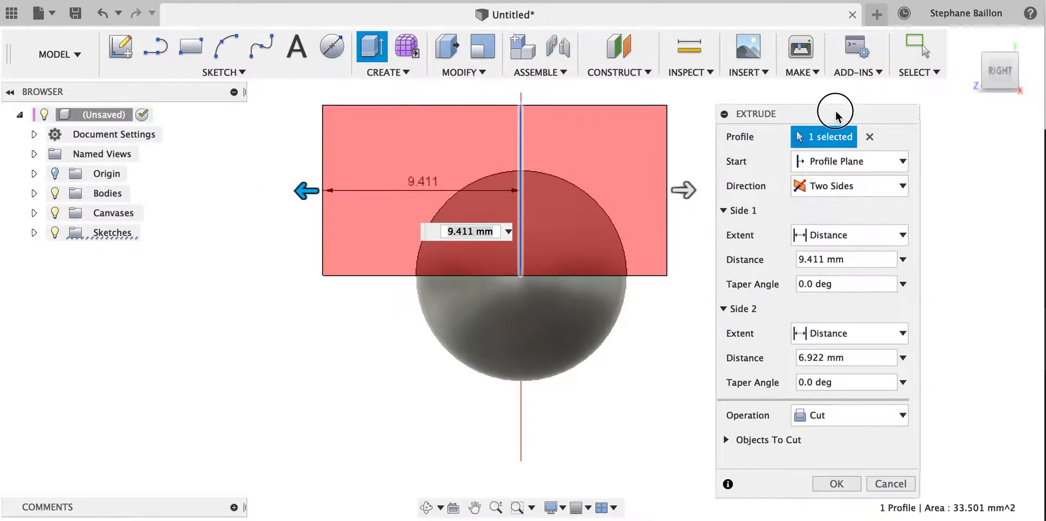
left_click(835, 478)
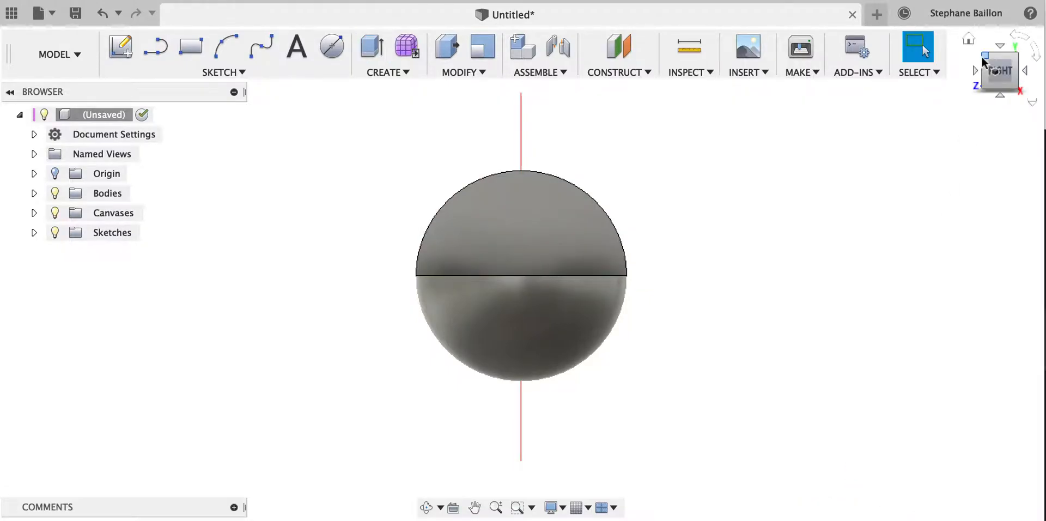
Step: Sketch a 3 mm diameter circle on the XY plane, centred on the horizontal axis beside the cut sphere on the mouth side
left_click(968, 40)
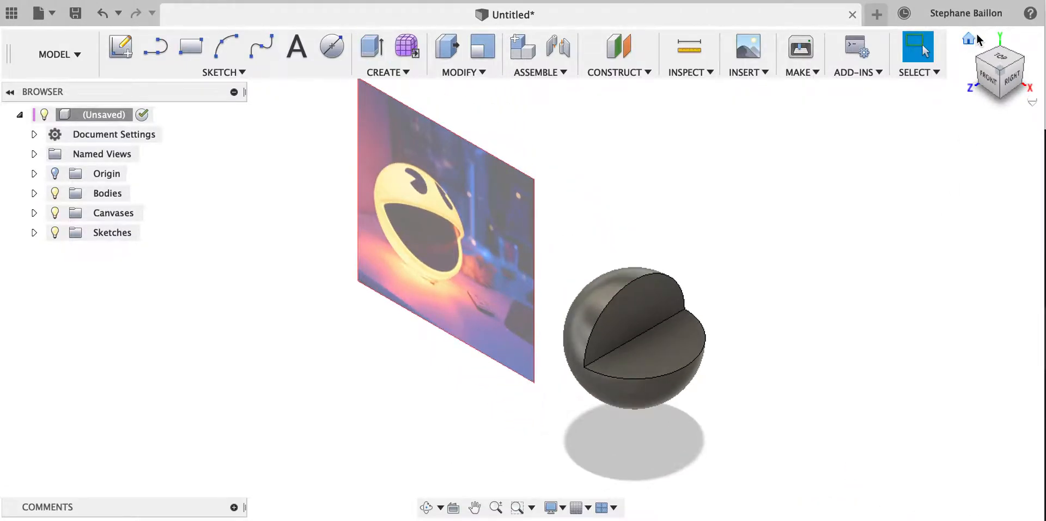
left_click(991, 83)
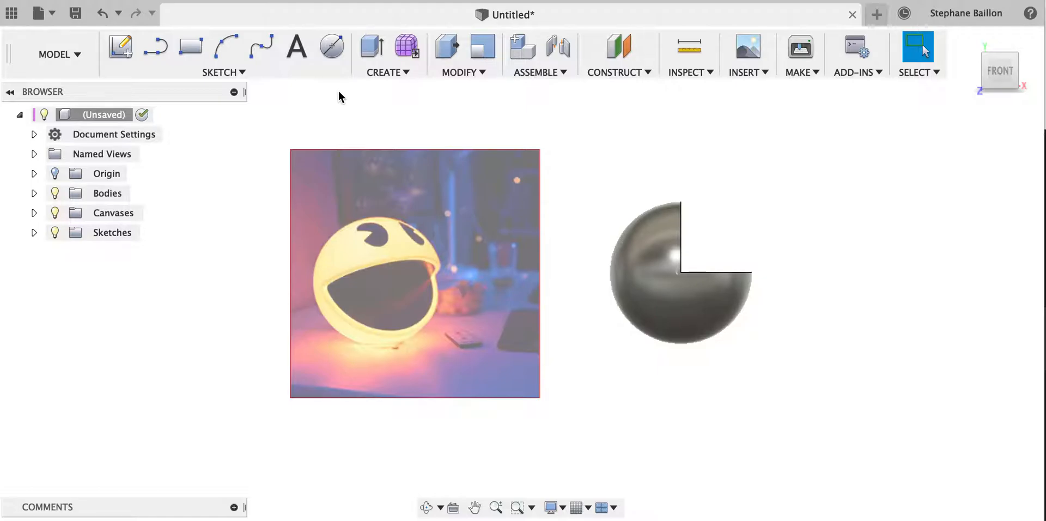
left_click(333, 48)
left_click(571, 210)
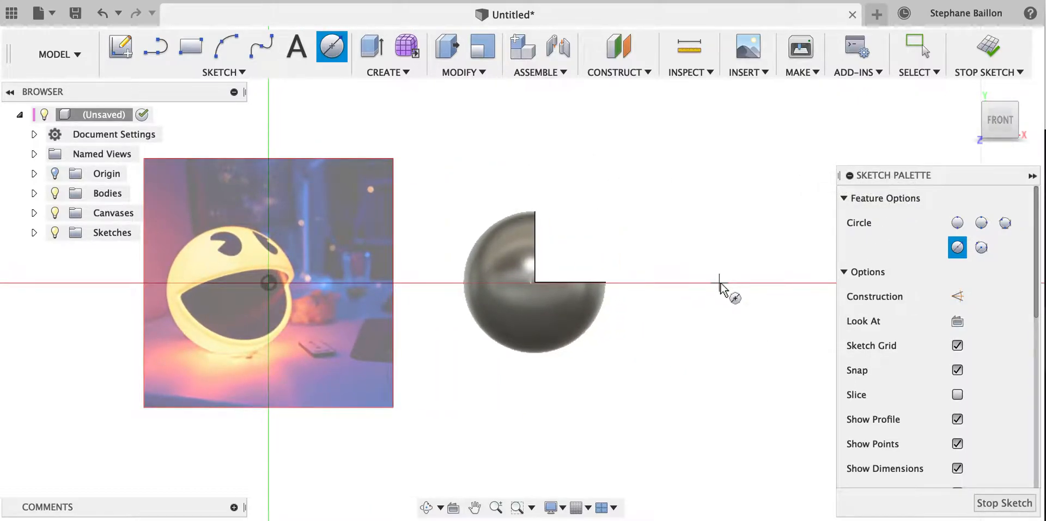
left_click(719, 283)
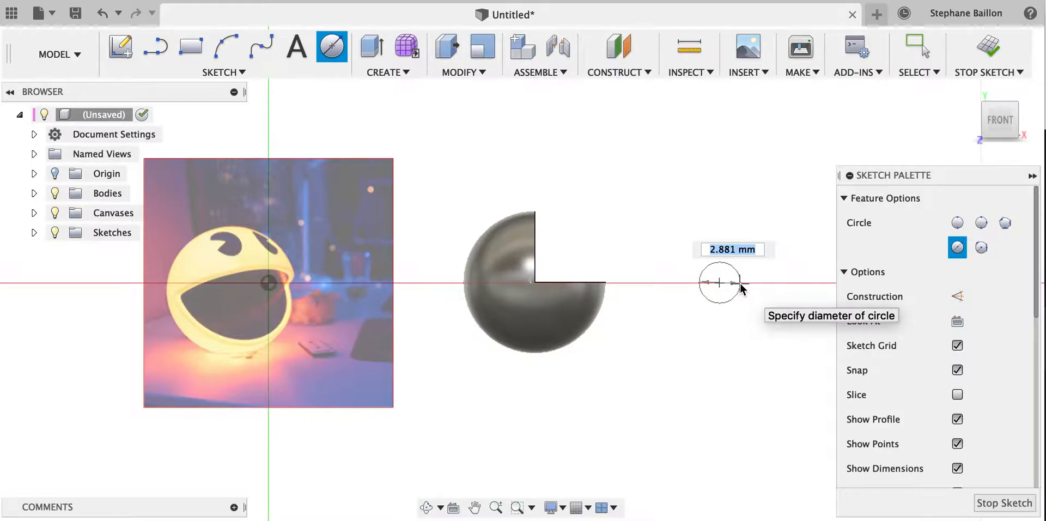
type("3")
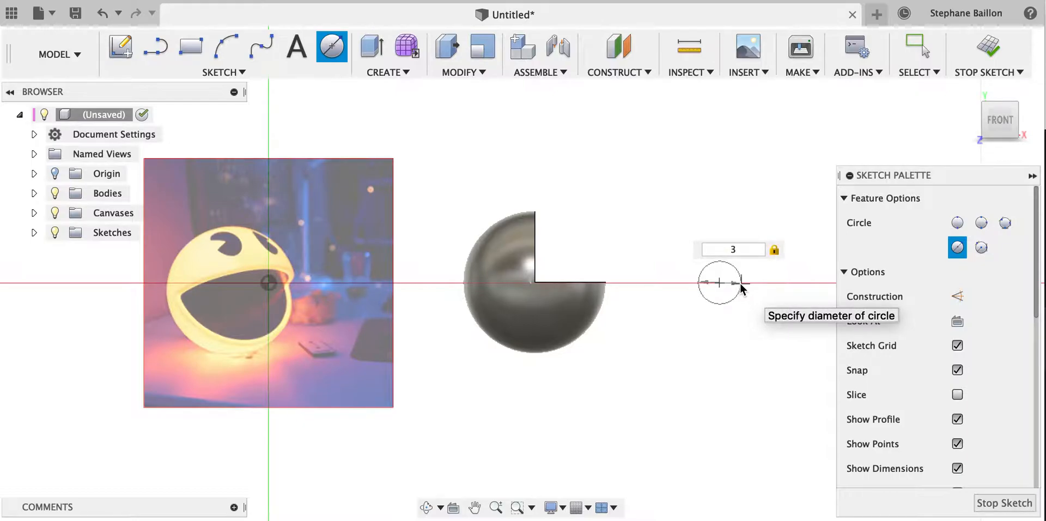
key("Return")
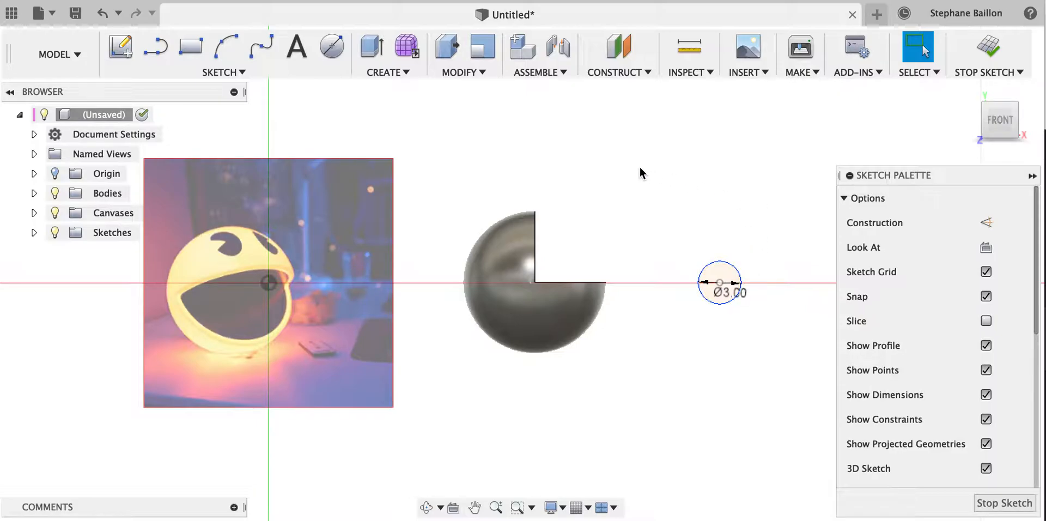
Step: Draw a vertical line from the 3 mm circle's centre up past its edge
left_click(156, 46)
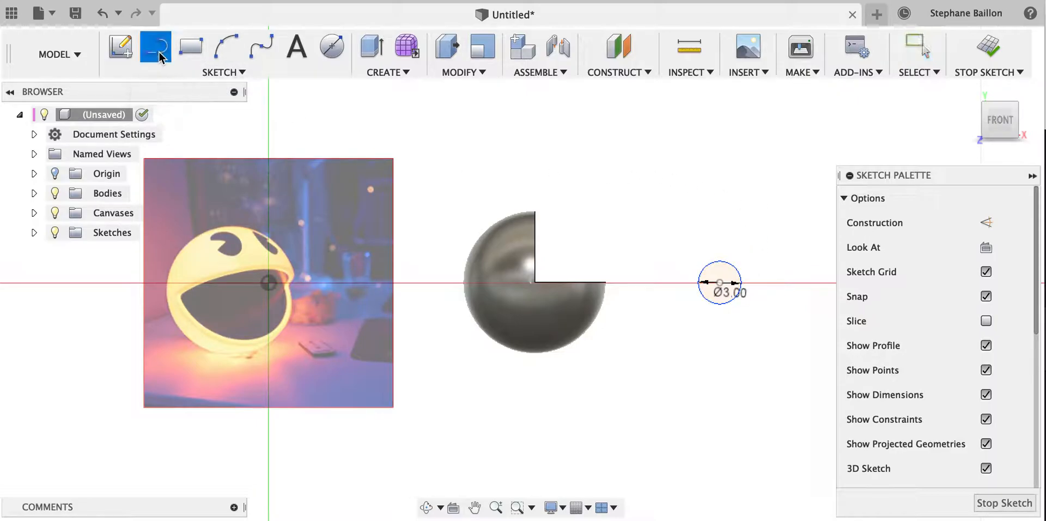
left_click(719, 283)
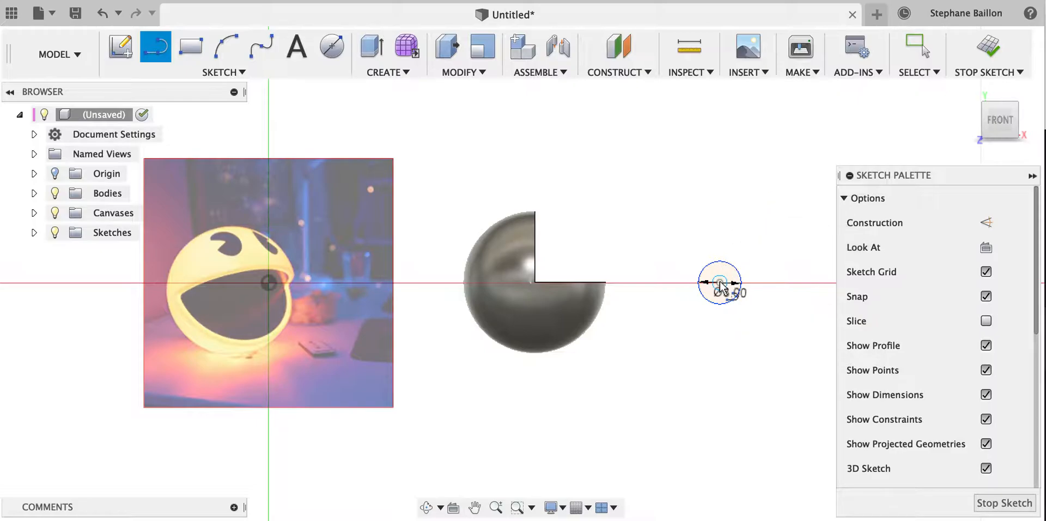
left_click(721, 244)
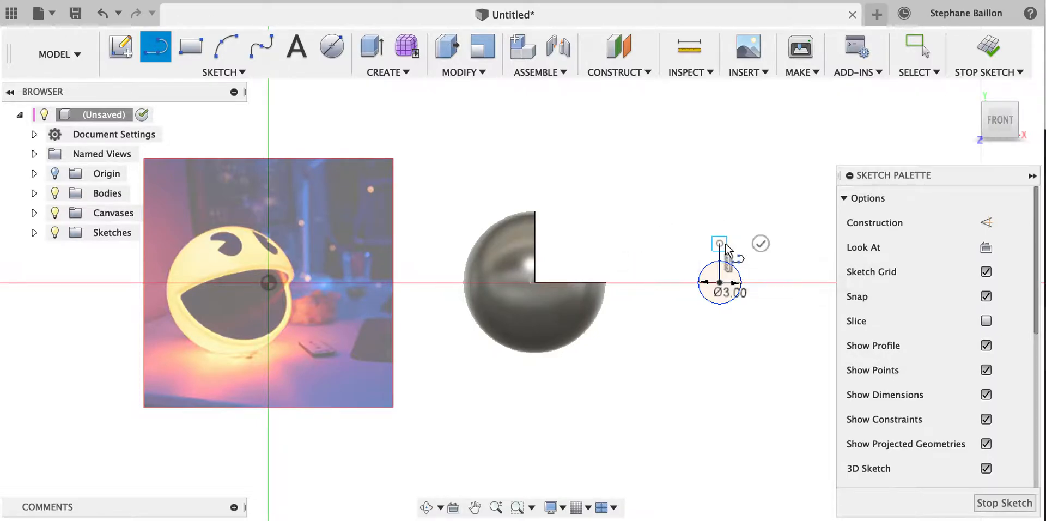
left_click(719, 283)
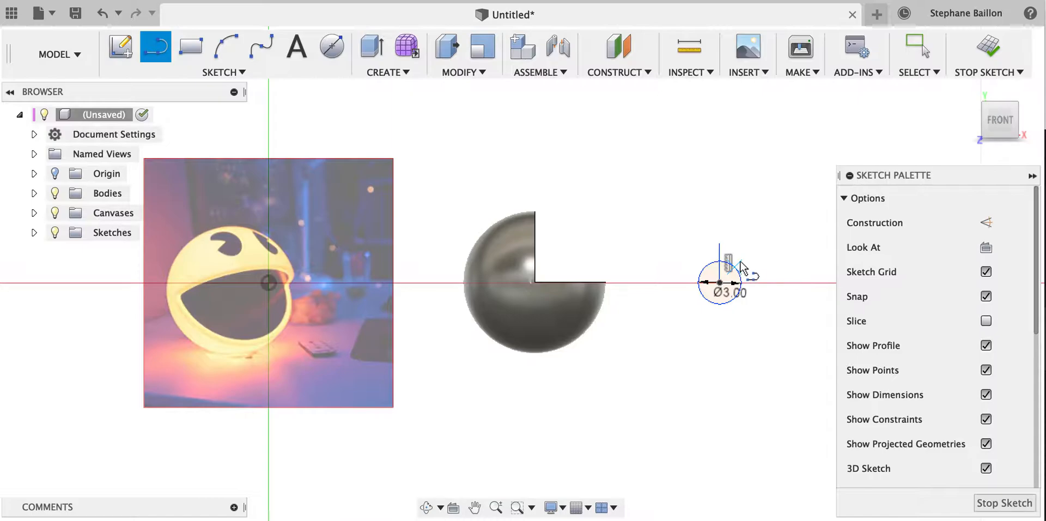
Step: Draw a line about 3.06 mm long at 45 degrees from the circle's centre and finish the sketch
left_click(719, 283)
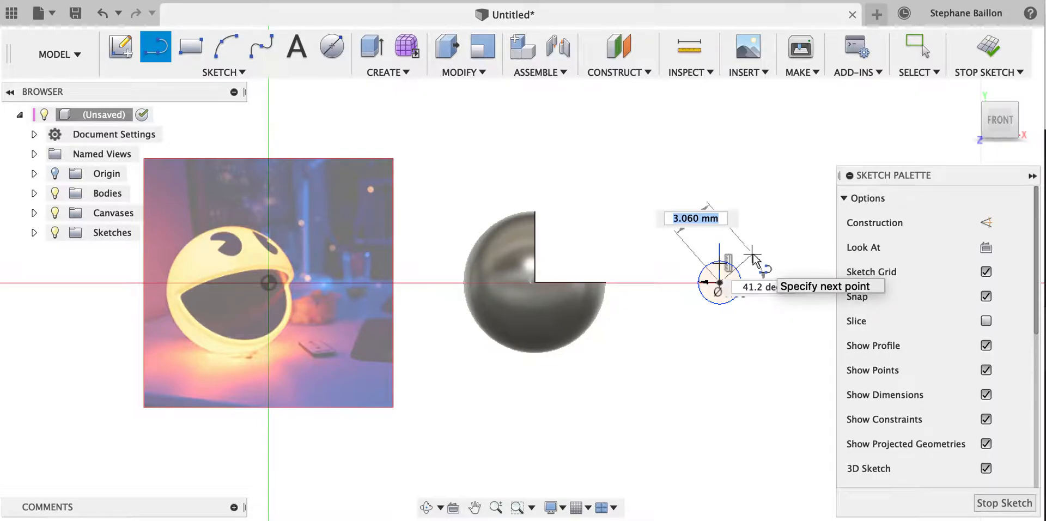
key("Tab")
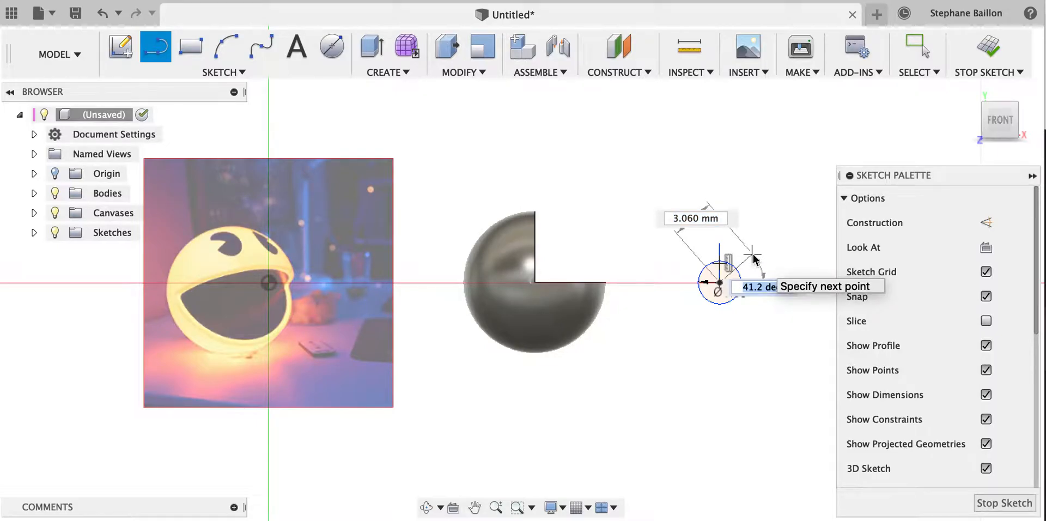
type("45")
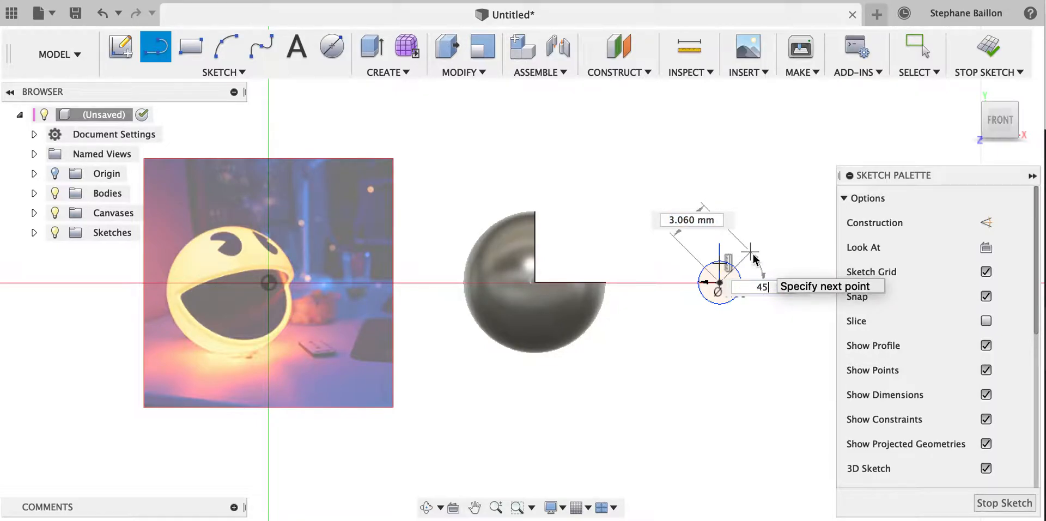
key("Return")
key("Escape")
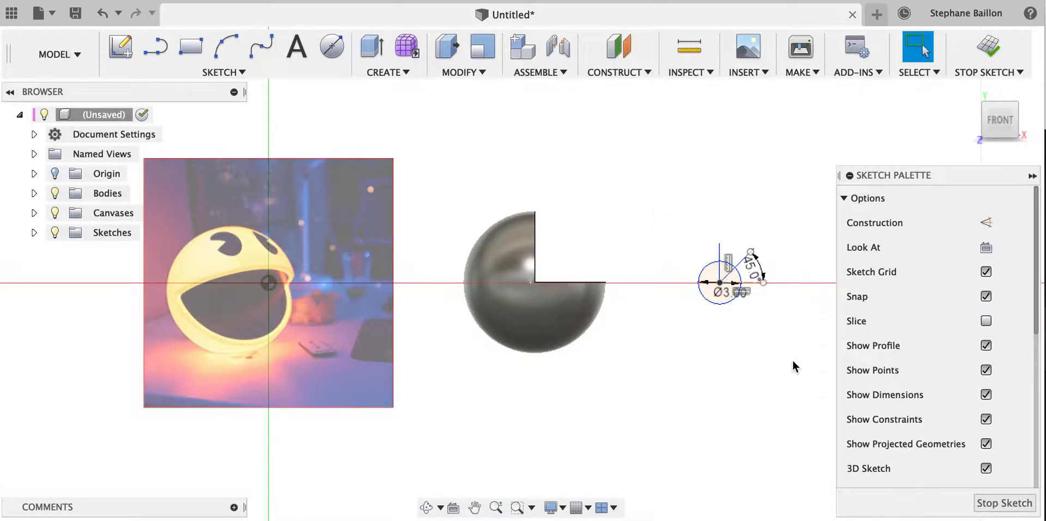
left_click(1000, 502)
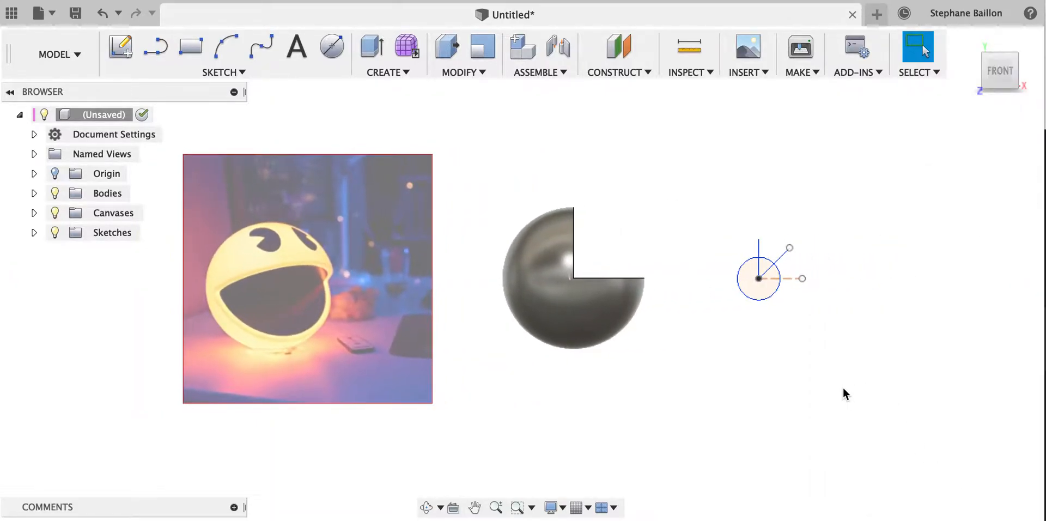
left_click(758, 299)
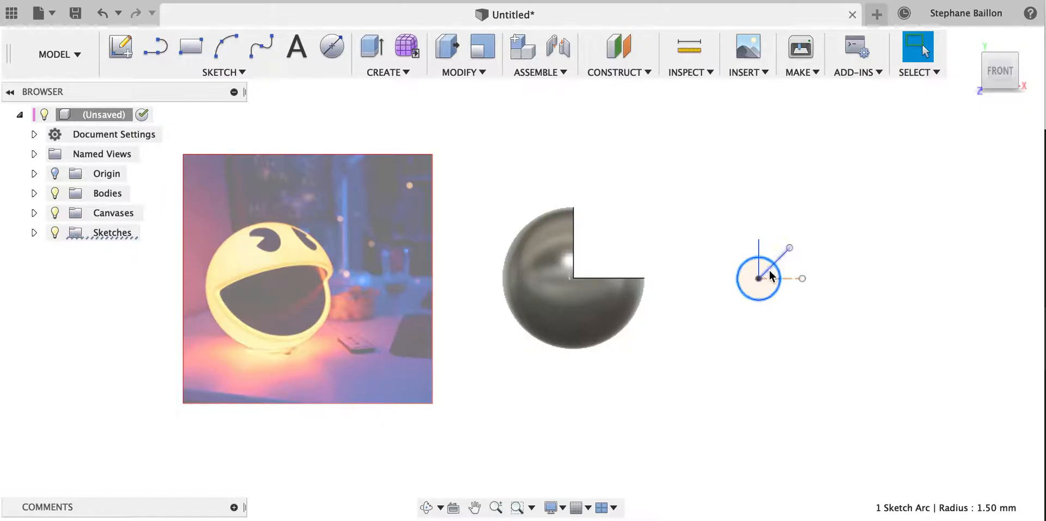
left_click(771, 275)
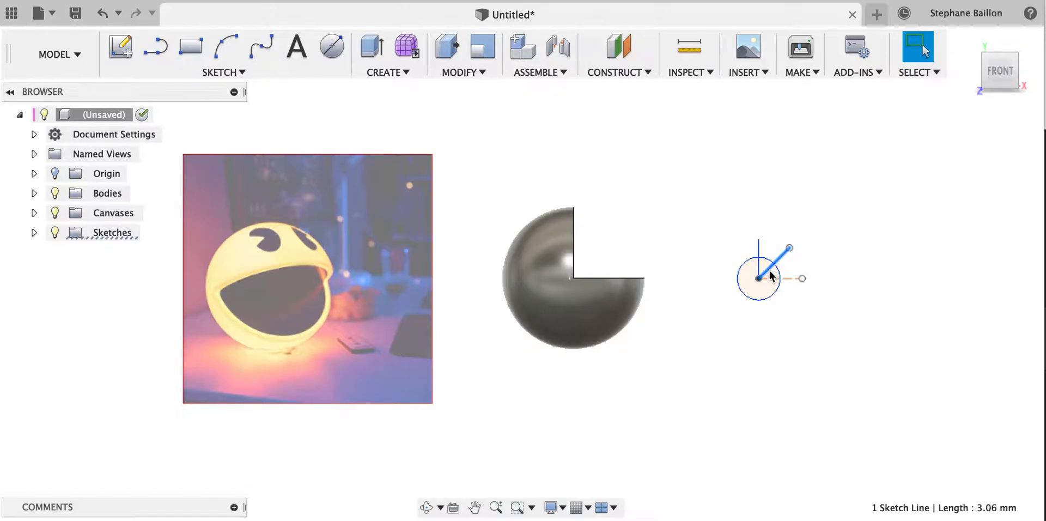
left_click(773, 287, "shift")
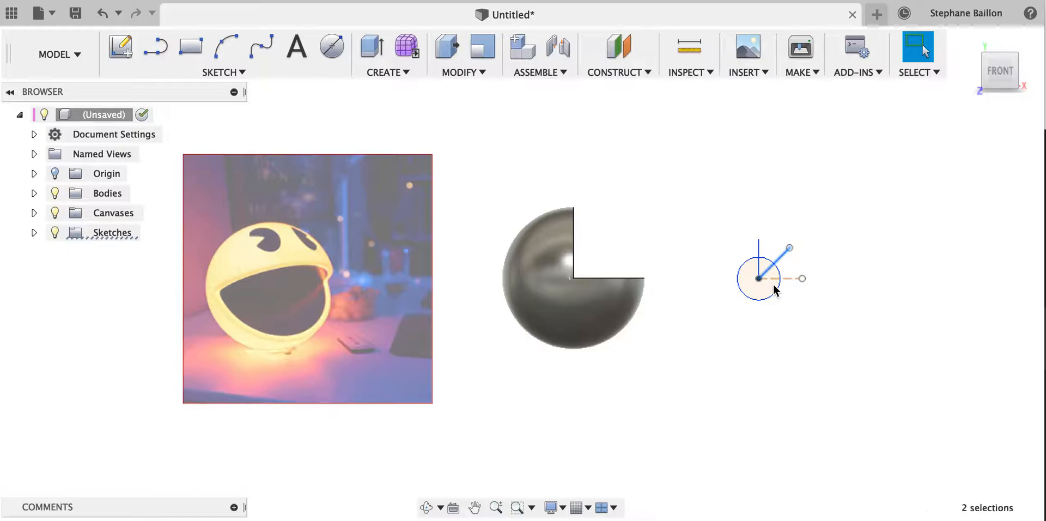
left_click(774, 287, "shift")
left_click(759, 264, "shift")
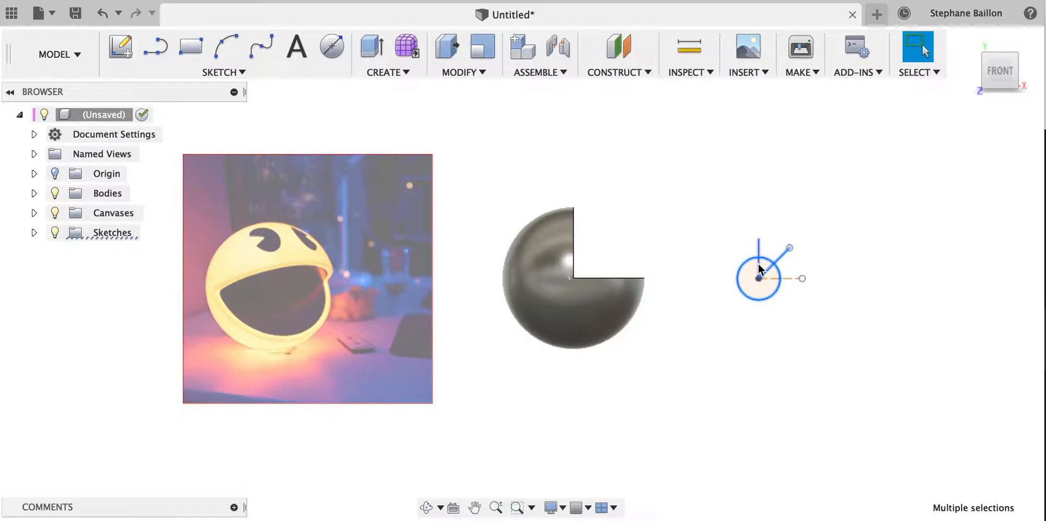
left_click(829, 329)
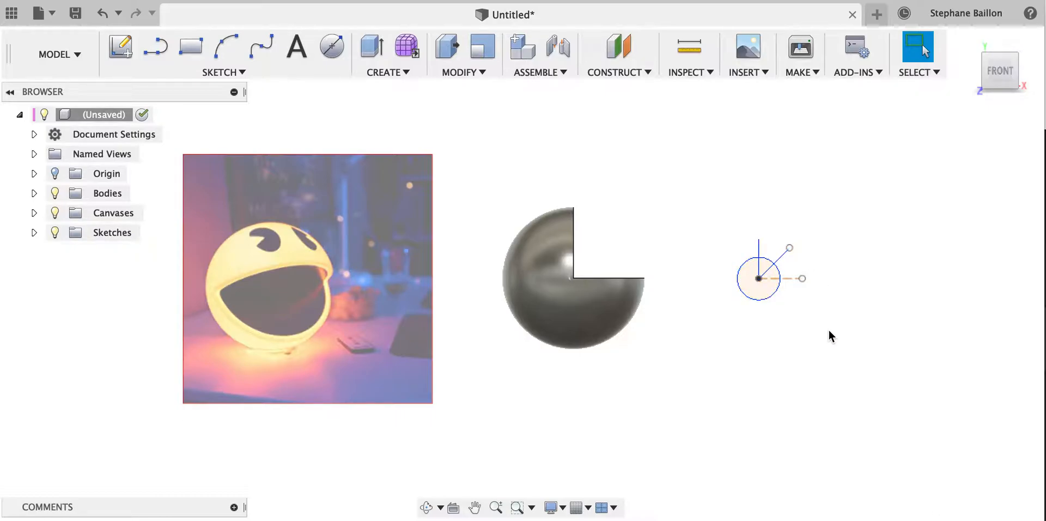
Step: Extrude the circle's large Pac-Man-shaped sector, without the 45-degree wedge, 3 mm to one side as a new body
key("e")
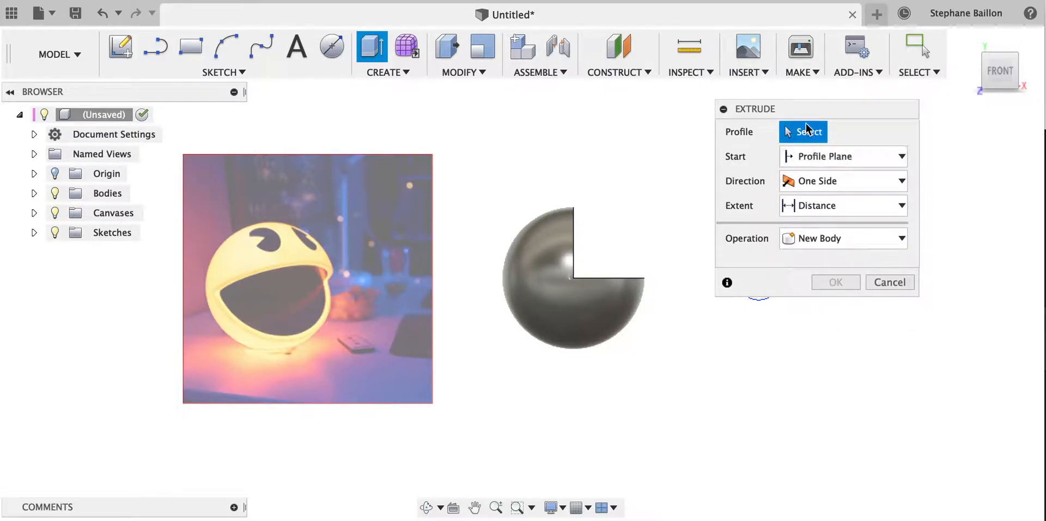
left_click_drag(809, 109, 570, 123)
left_click(751, 269)
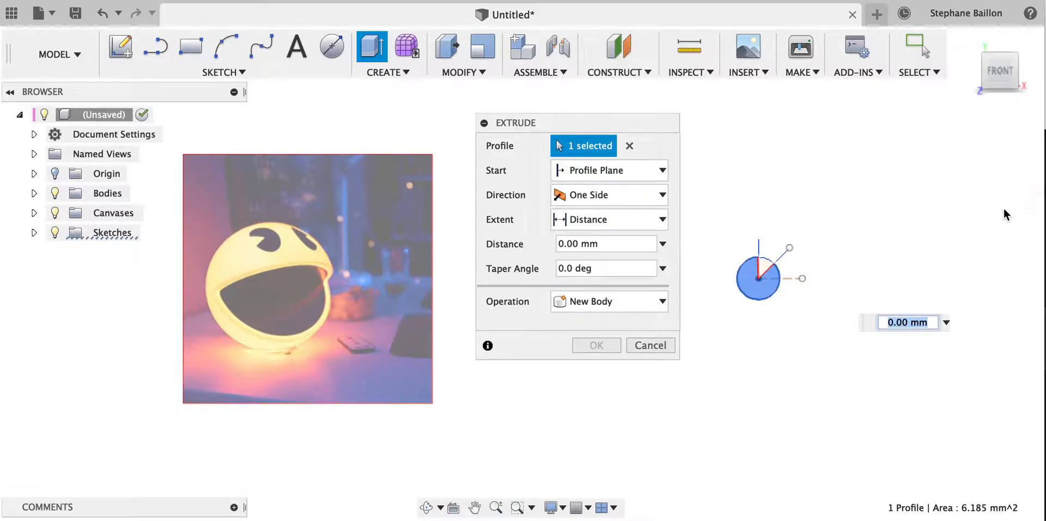
left_click(946, 323)
left_click(946, 324)
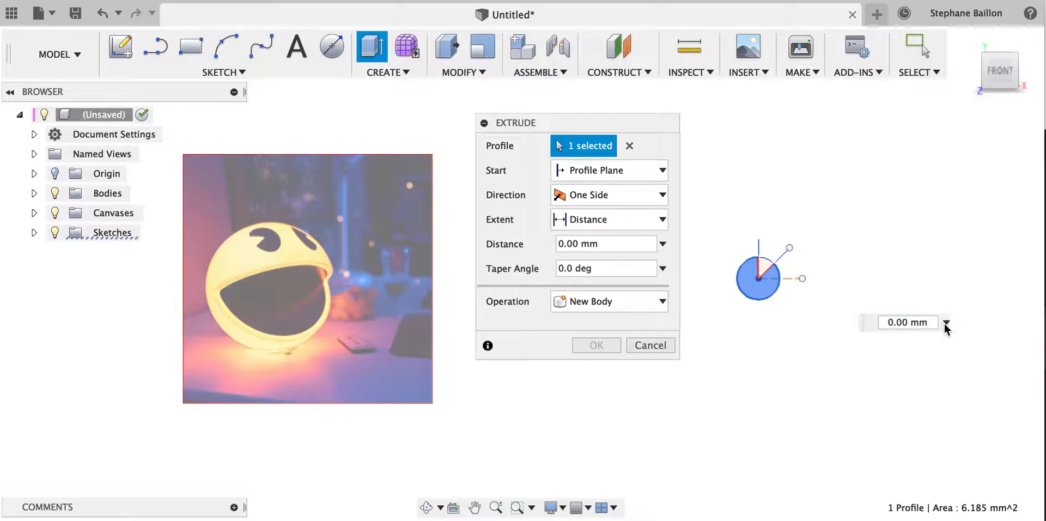
left_click(934, 325)
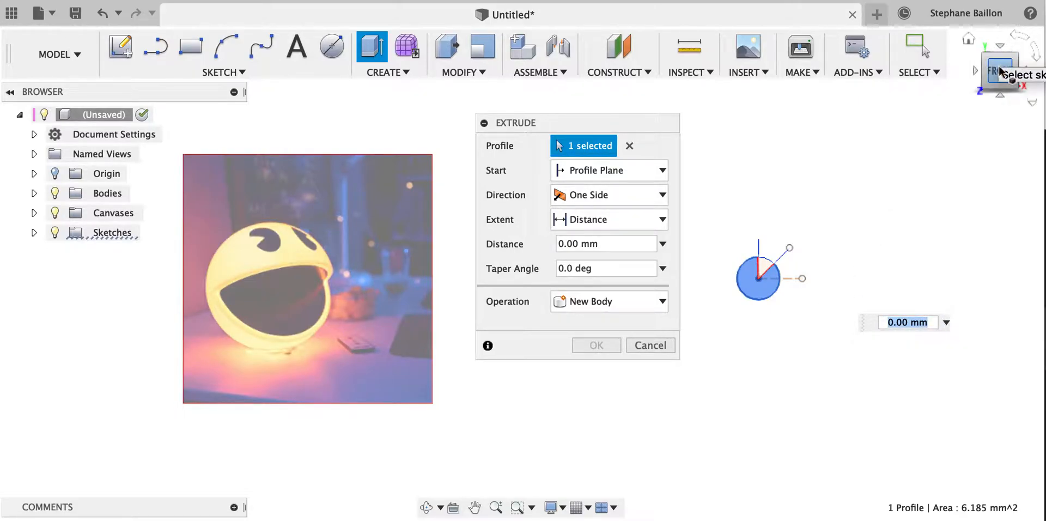
mouse_move(999, 71)
left_mouse_down()
mouse_move(925, 63)
mouse_move(911, 74)
left_mouse_up()
left_click_drag(527, 121, 907, 107)
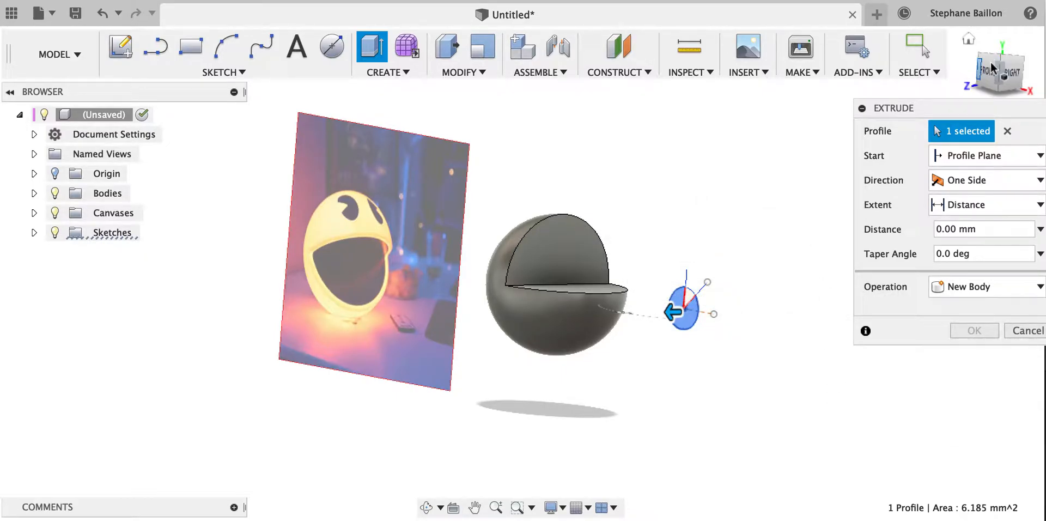
left_click(1014, 73)
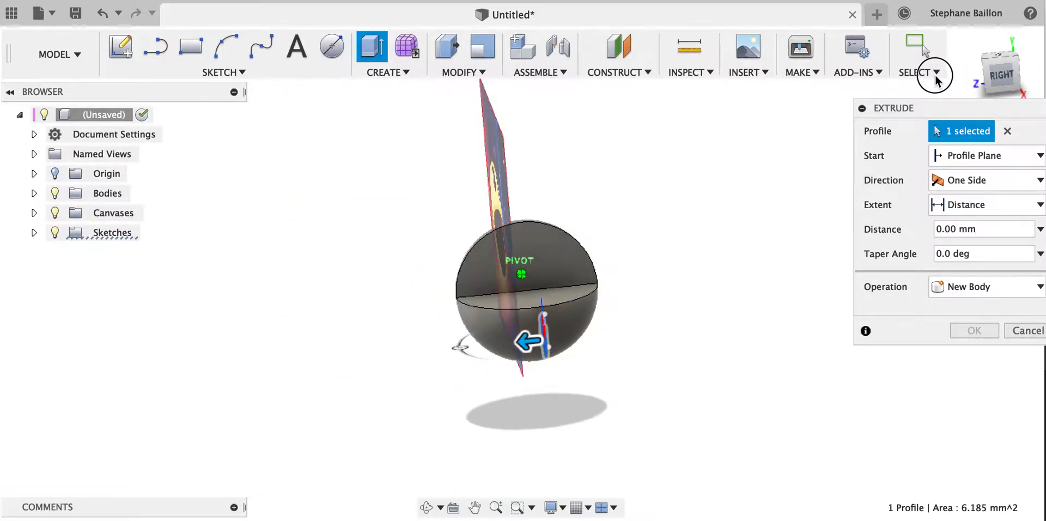
left_click(1000, 73)
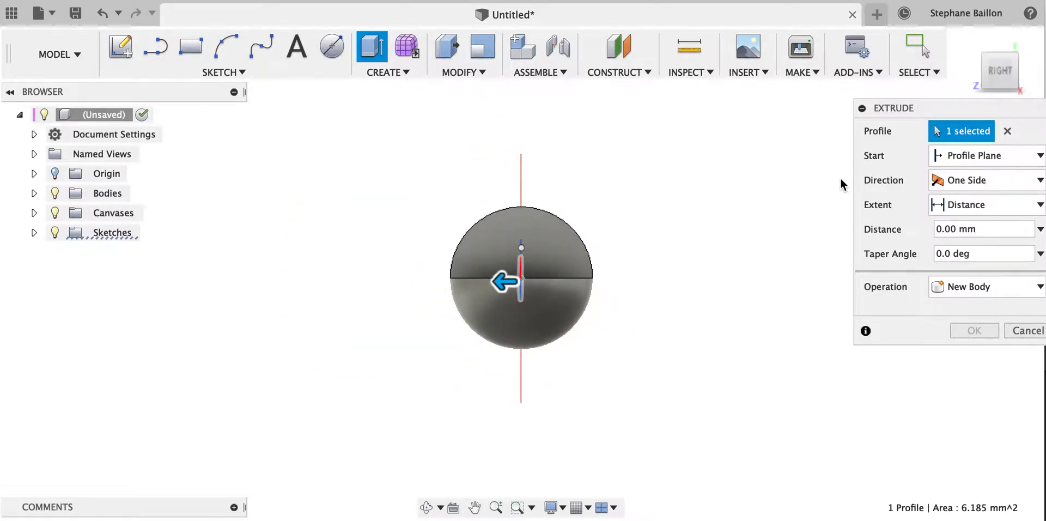
left_click(1027, 229)
left_click(1039, 229)
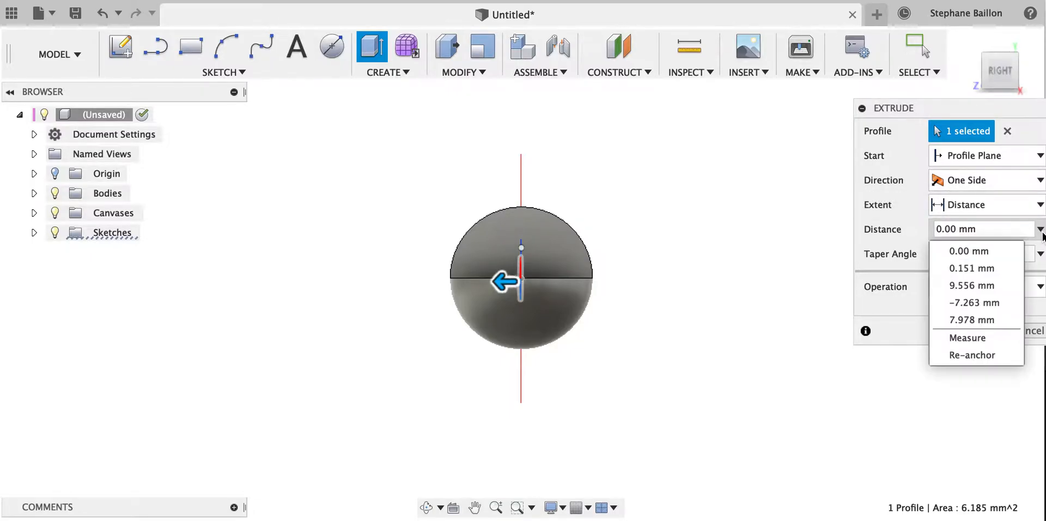
left_click(993, 229)
type("10")
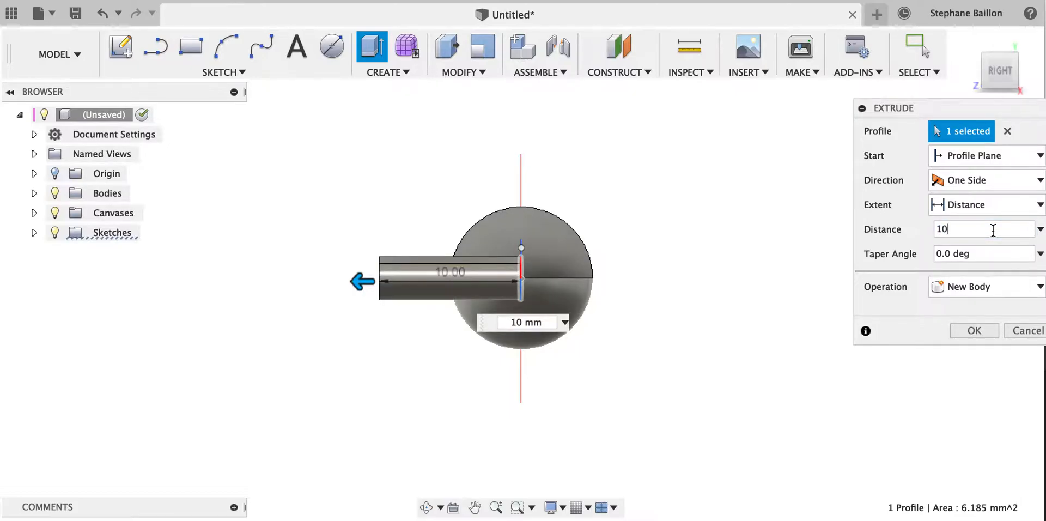
key("BackSpace")
key("BackSpace")
type("5")
key("BackSpace")
type("3")
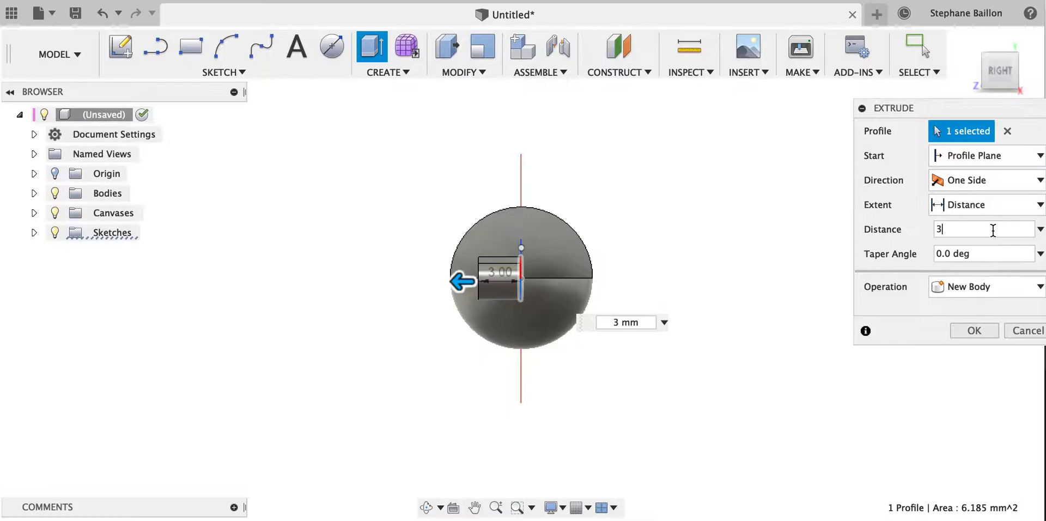
left_click(968, 331)
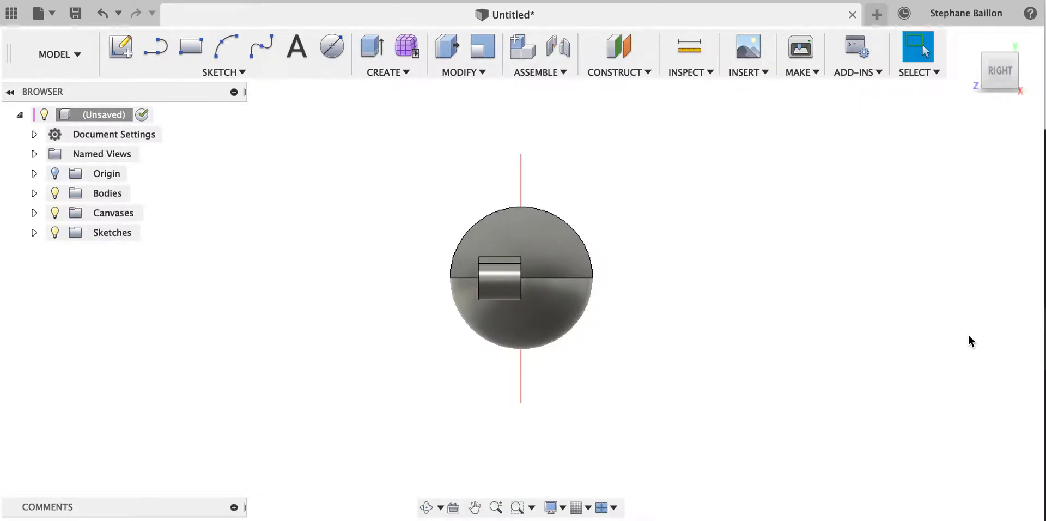
Step: Shell the cut sphere with an inside thickness of 0.1 mm, removing the upright face of the mouth
left_click(968, 40)
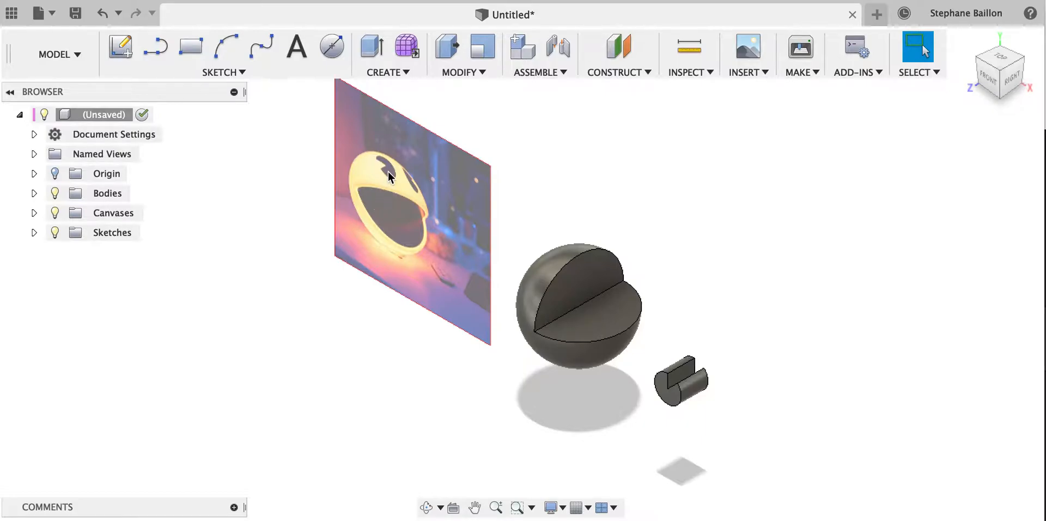
left_click(583, 286)
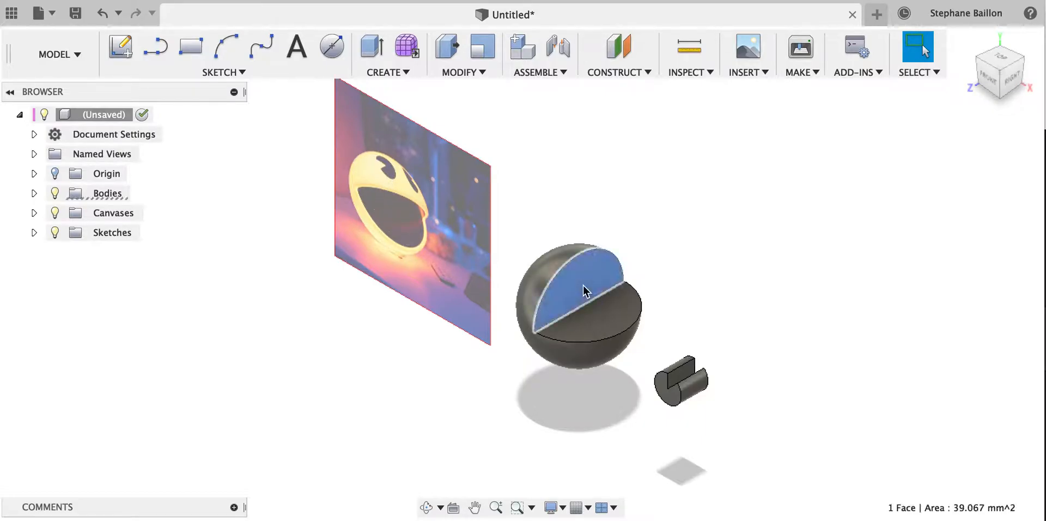
left_click(483, 77)
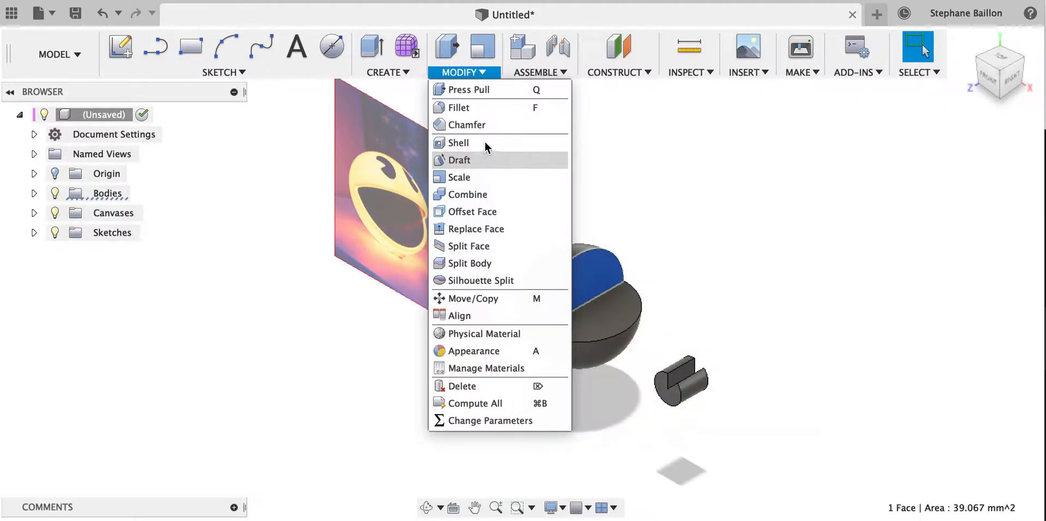
left_click(484, 142)
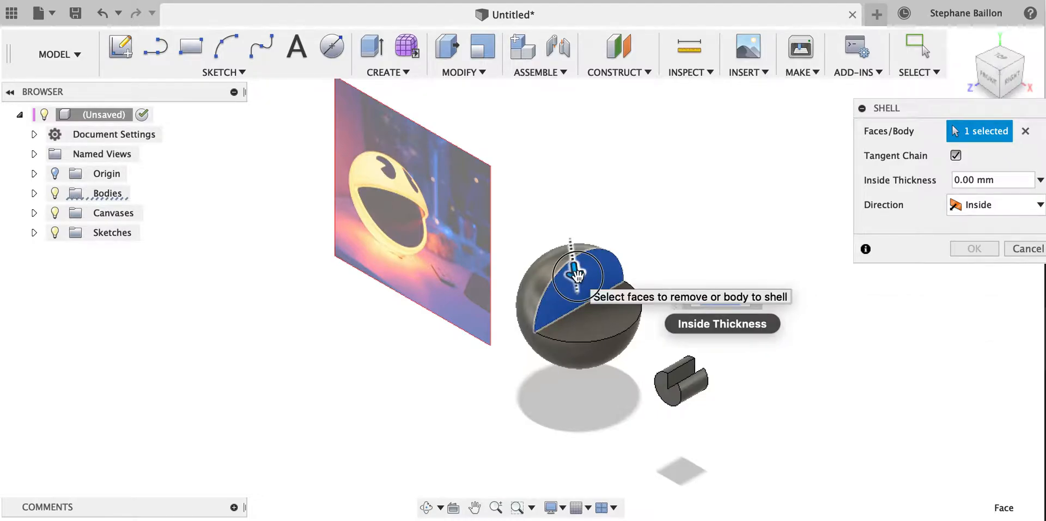
left_click_drag(576, 275, 578, 279)
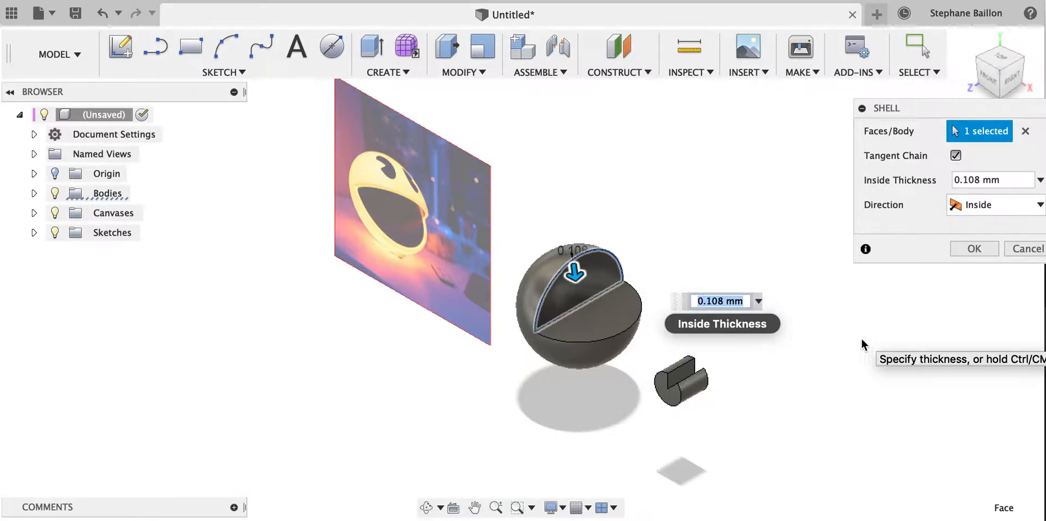
type("0.1")
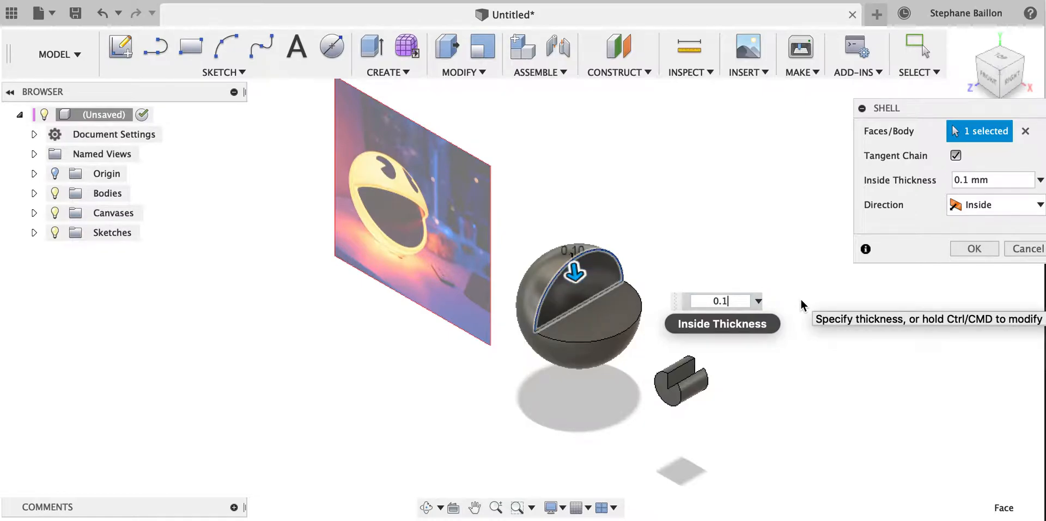
key("Return")
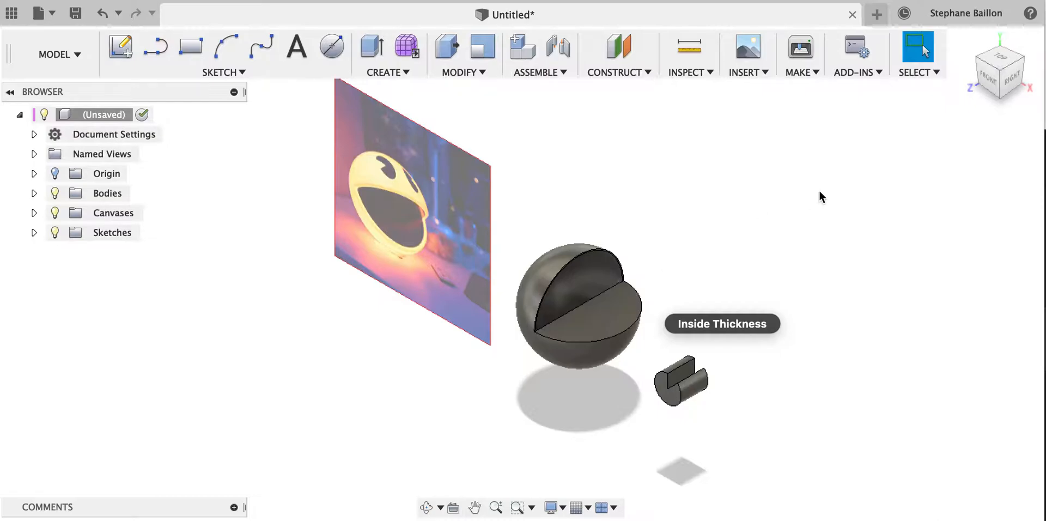
Step: Rotate the extruded Pac-Man-shaped eye body, Body3, by -90 degrees about the X axis
mouse_move(970, 42)
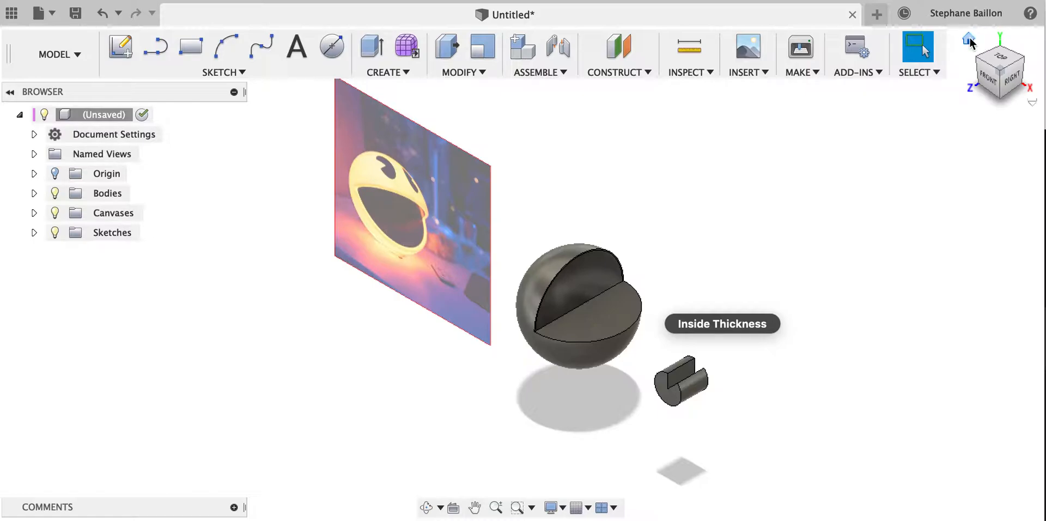
left_click(989, 82)
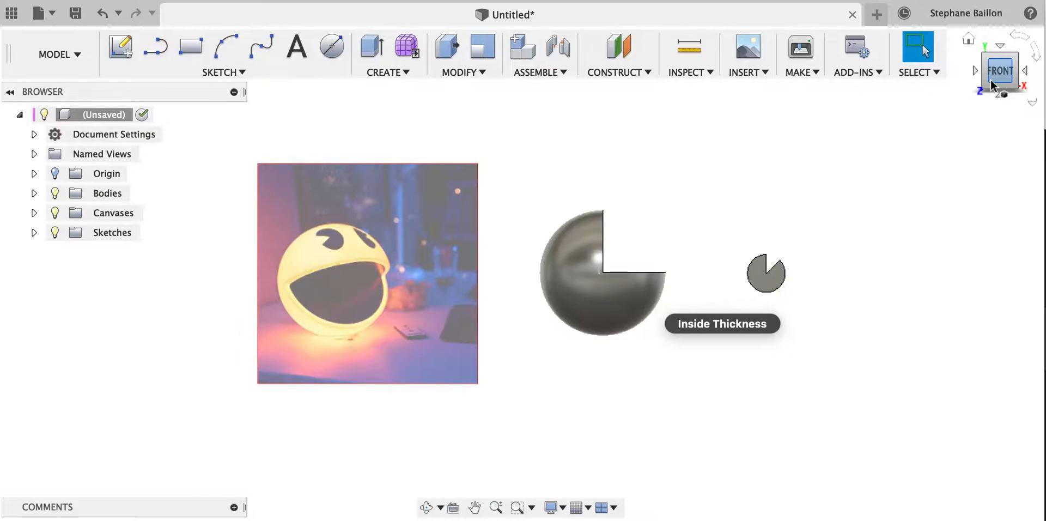
left_click(999, 45)
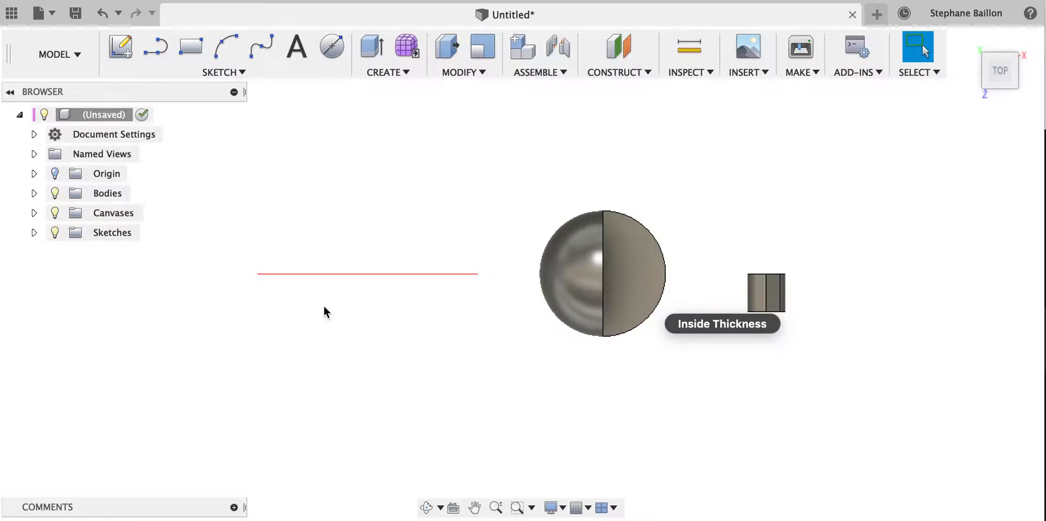
left_click(32, 193)
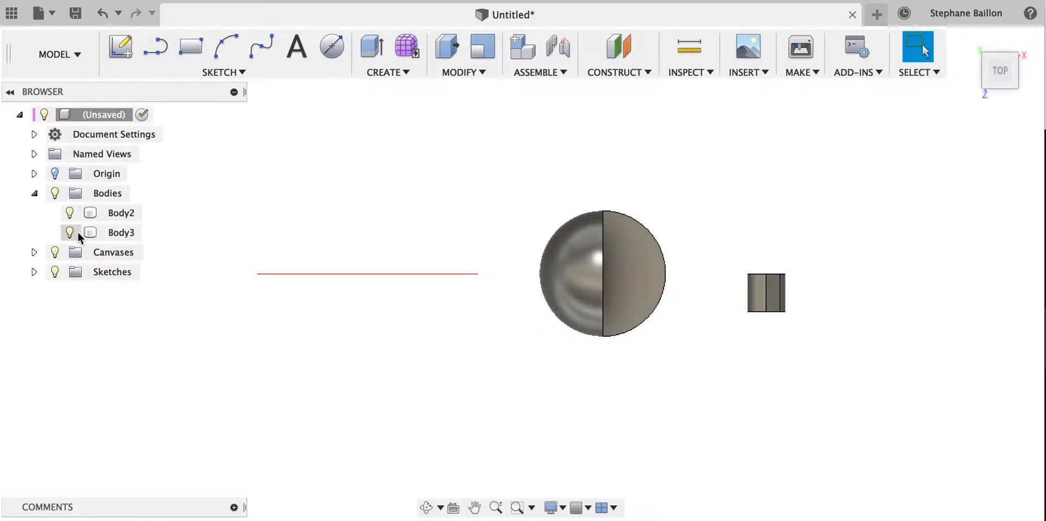
left_click(111, 234)
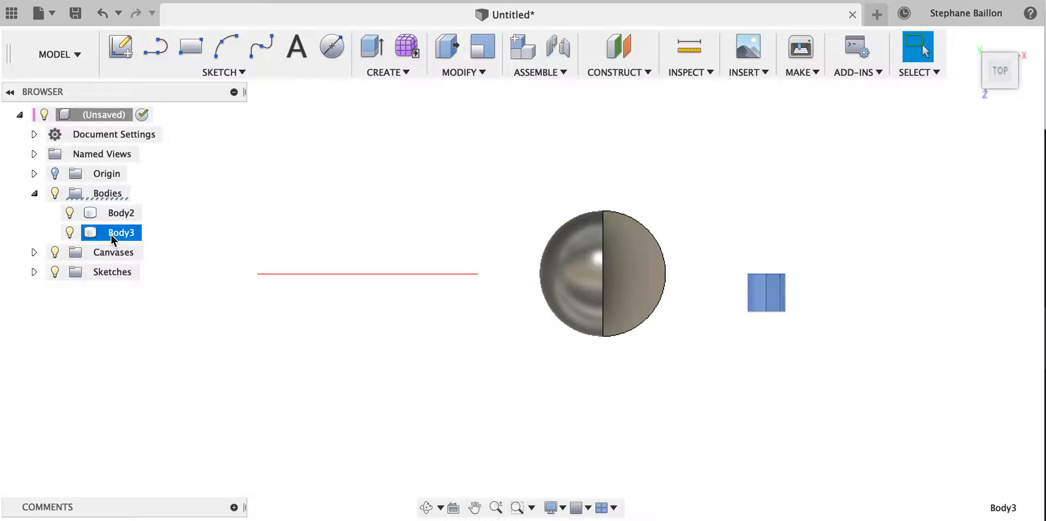
key("m")
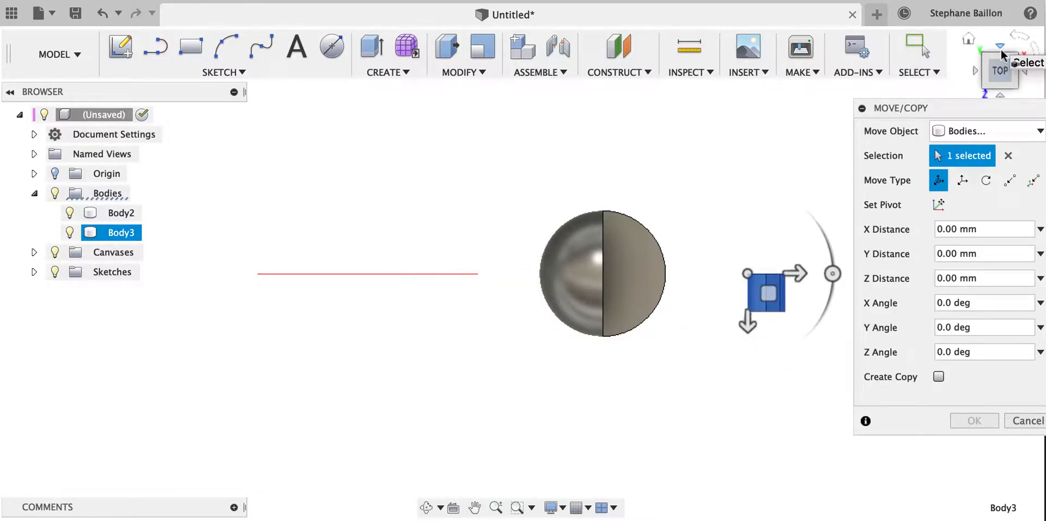
left_click(998, 93)
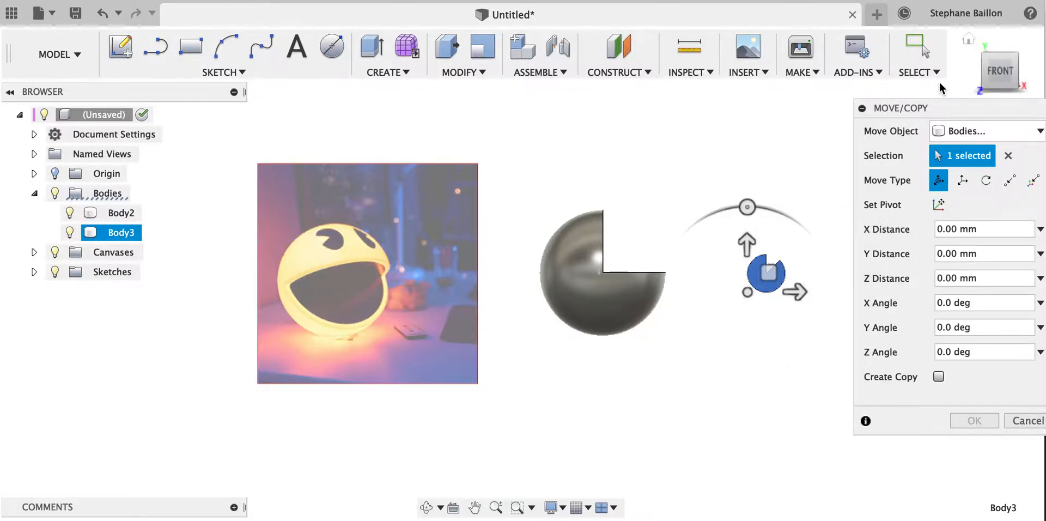
left_click_drag(1002, 73, 857, 121)
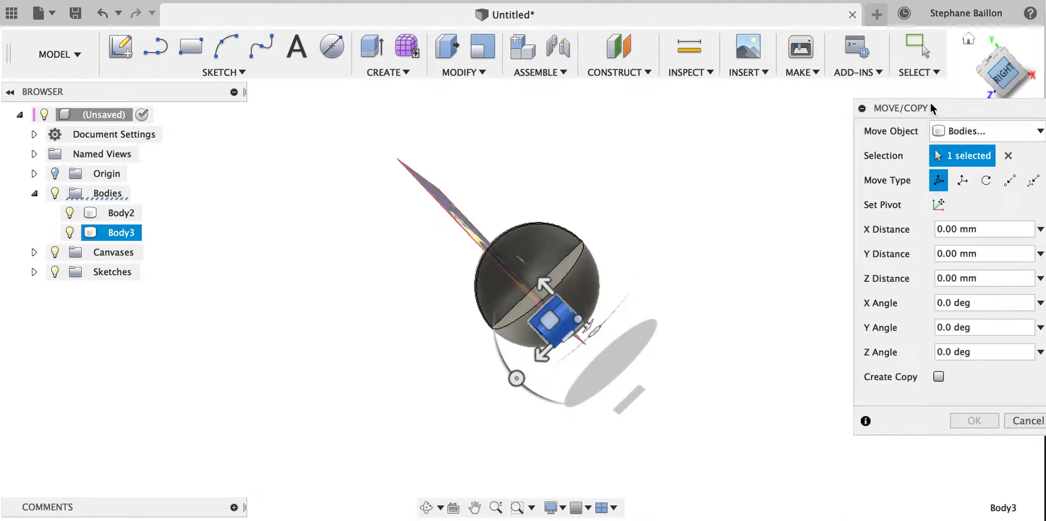
left_click(1014, 81)
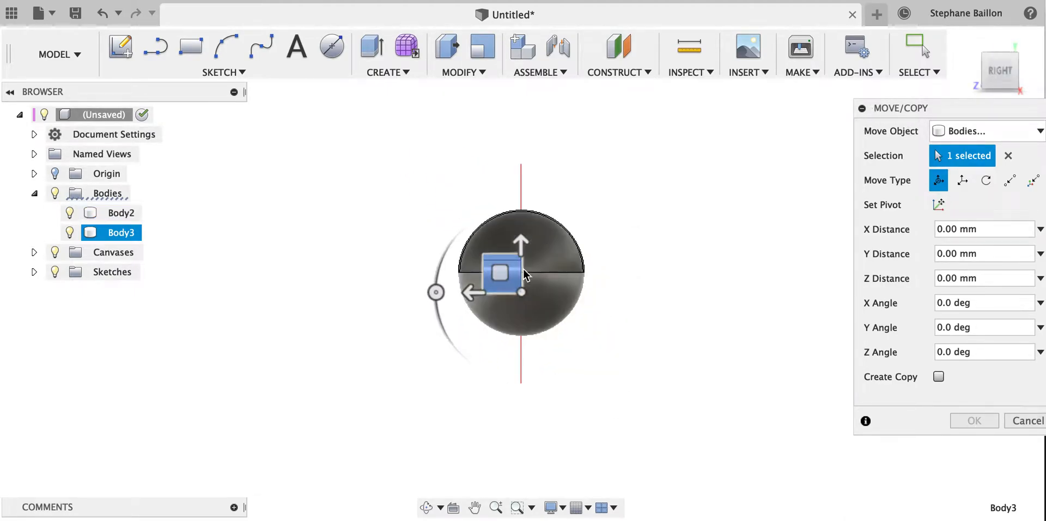
left_click_drag(433, 293, 521, 240)
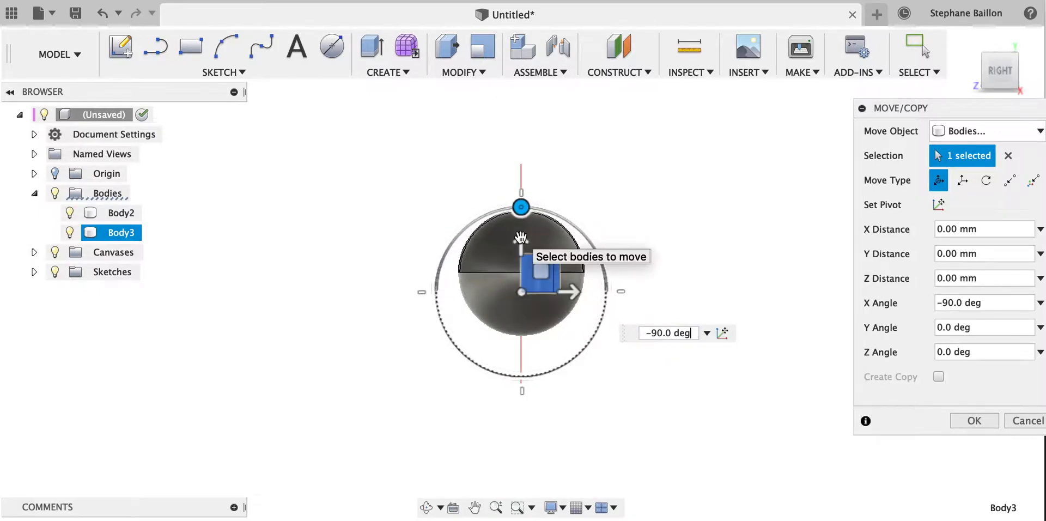
left_click(972, 420)
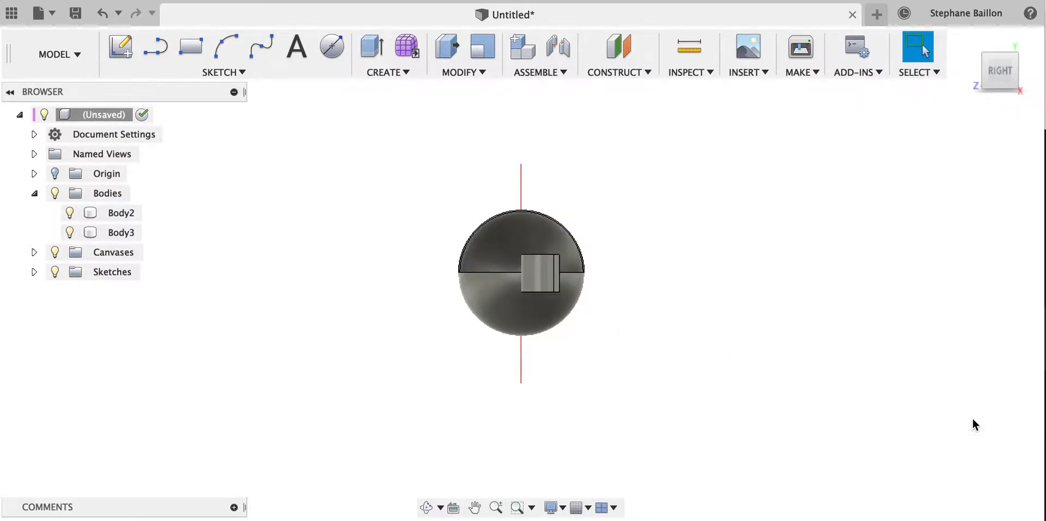
left_click_drag(1000, 70, 990, 132)
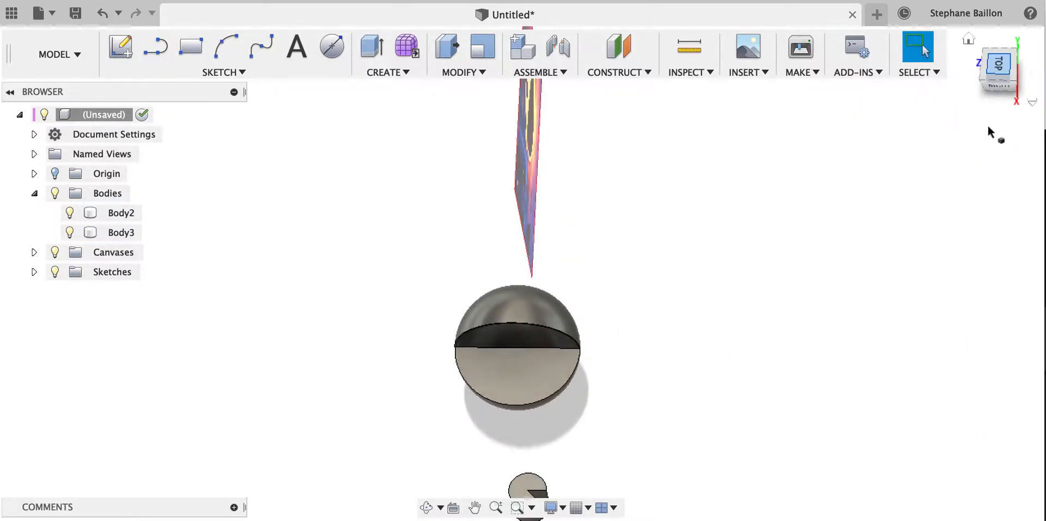
left_click(1000, 71)
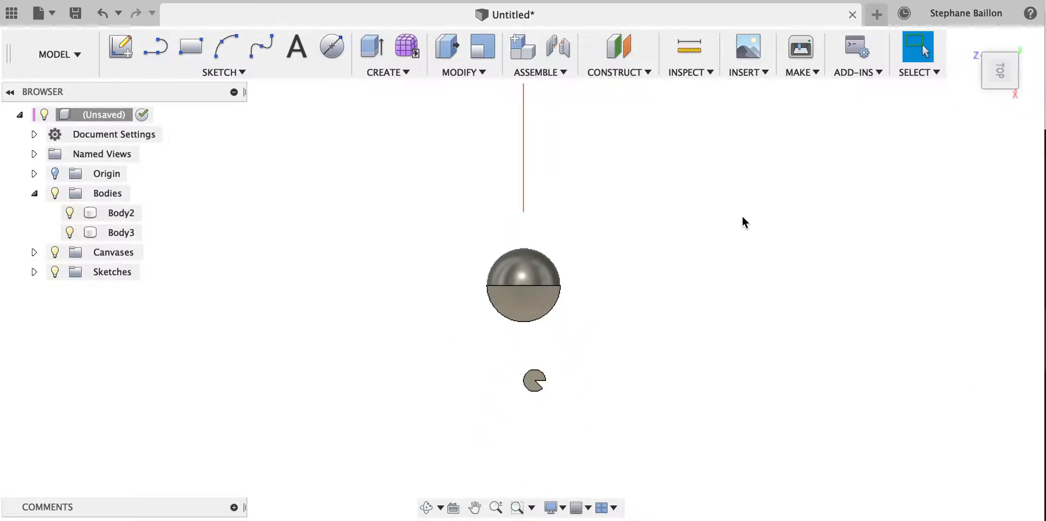
left_click(537, 387)
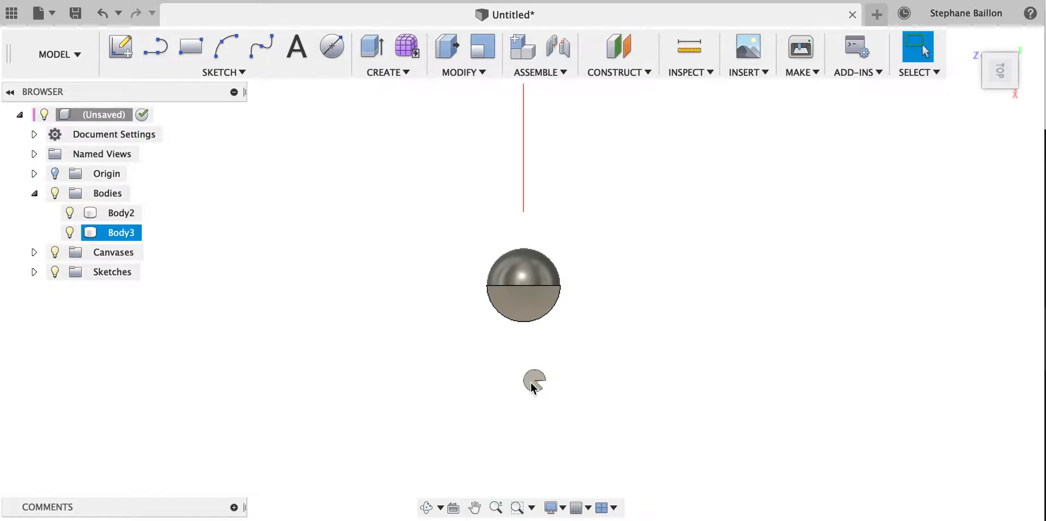
key("Escape")
Step: Rotate the Pac-Man-shaped eye body, Body3, by 20 degrees about the Z axis of its move manipulator
left_click(971, 41)
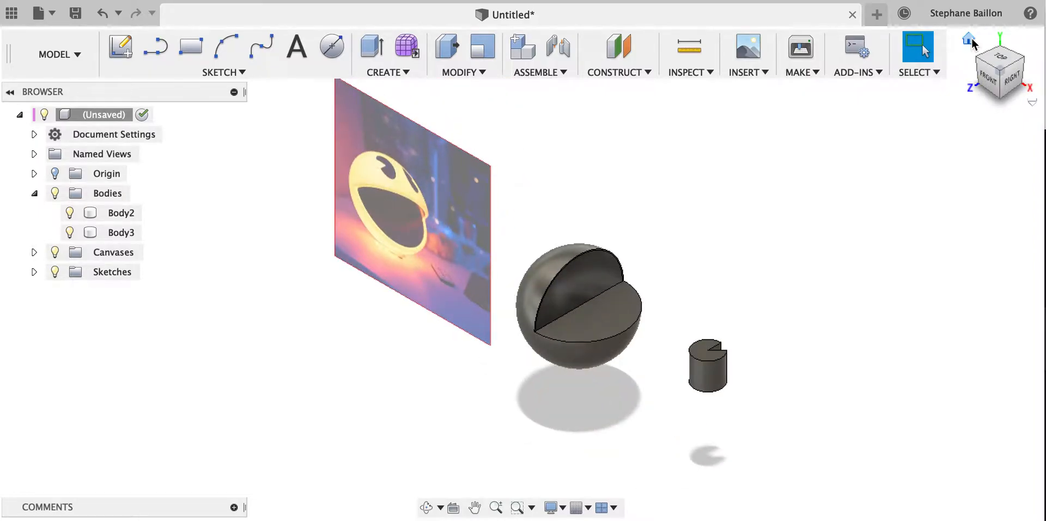
left_click(1005, 61)
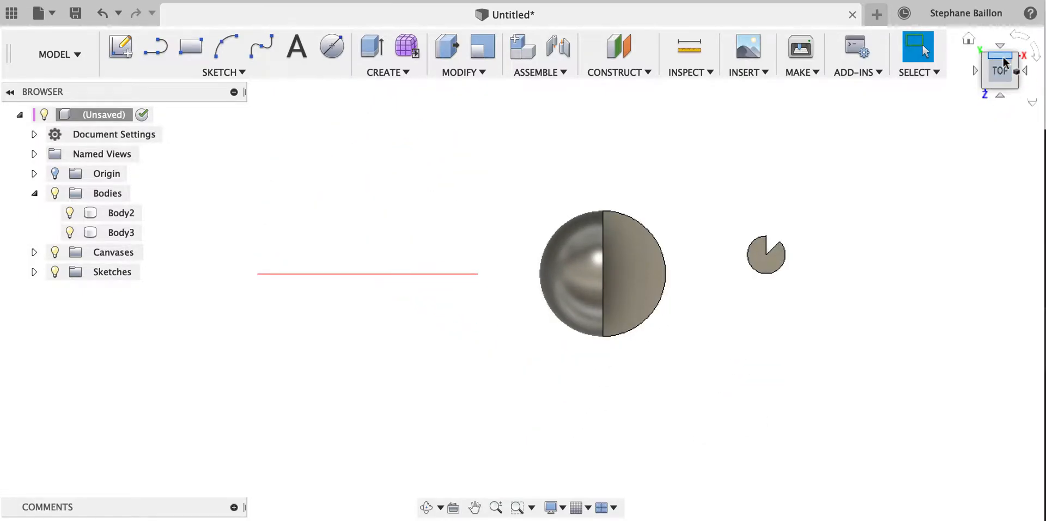
left_click_drag(1000, 97, 1001, 72)
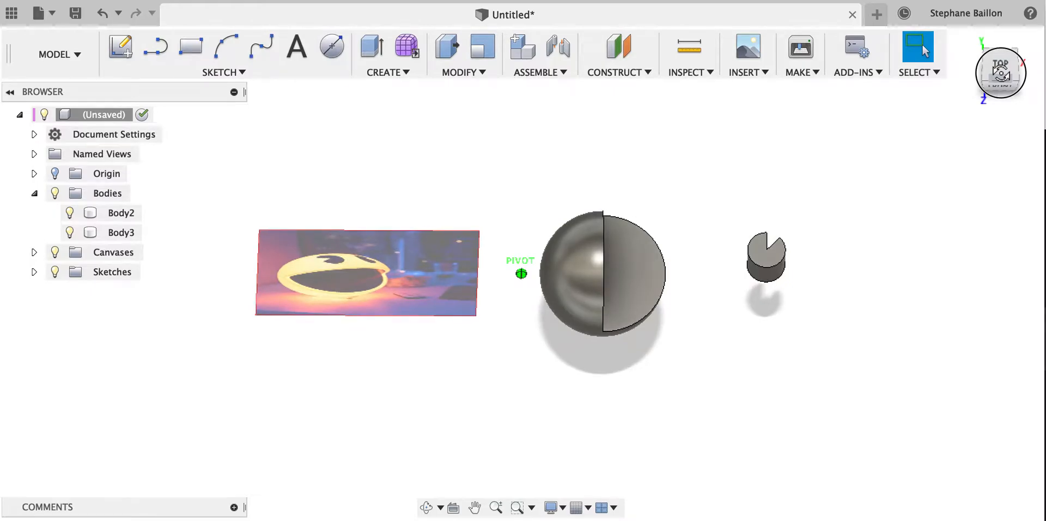
left_click_drag(1001, 72, 1004, 73)
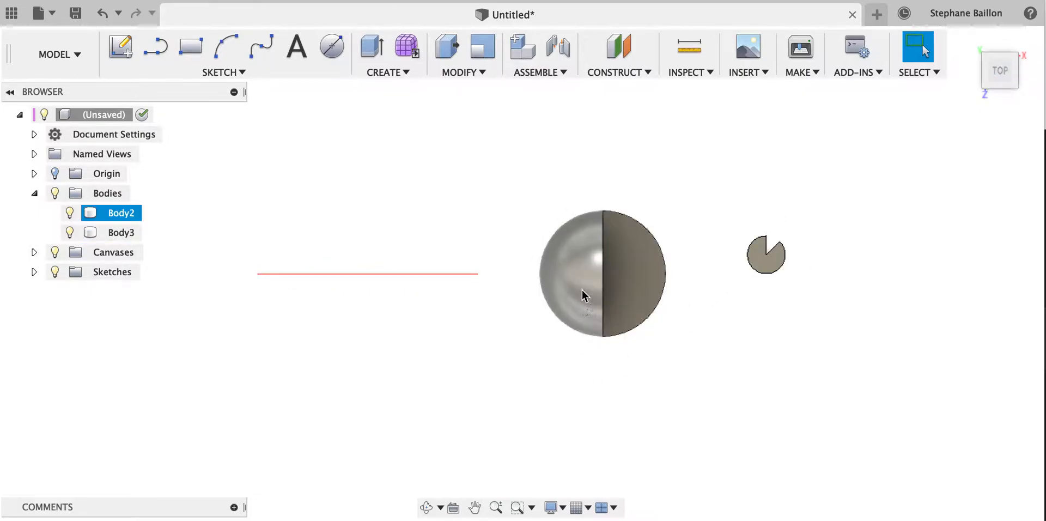
left_click(776, 262)
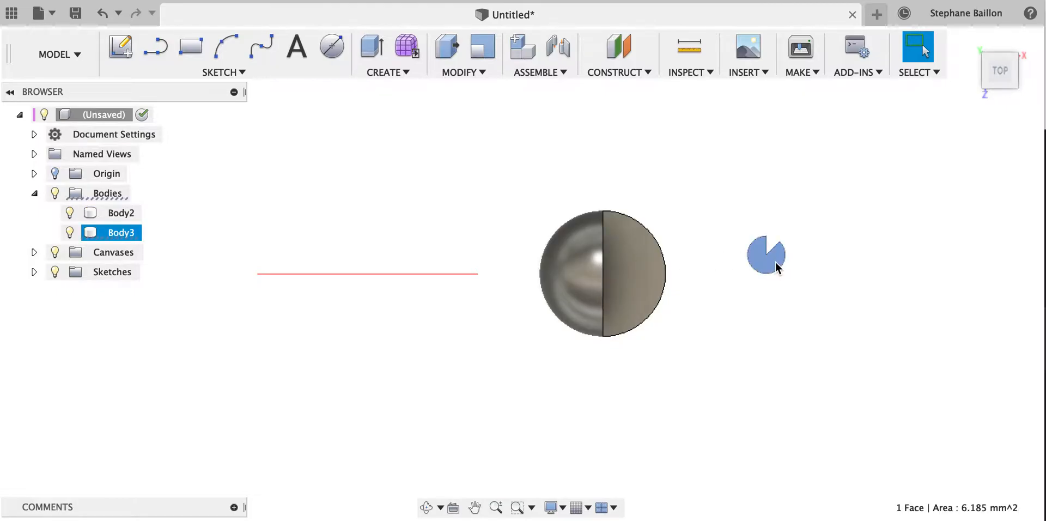
key("m")
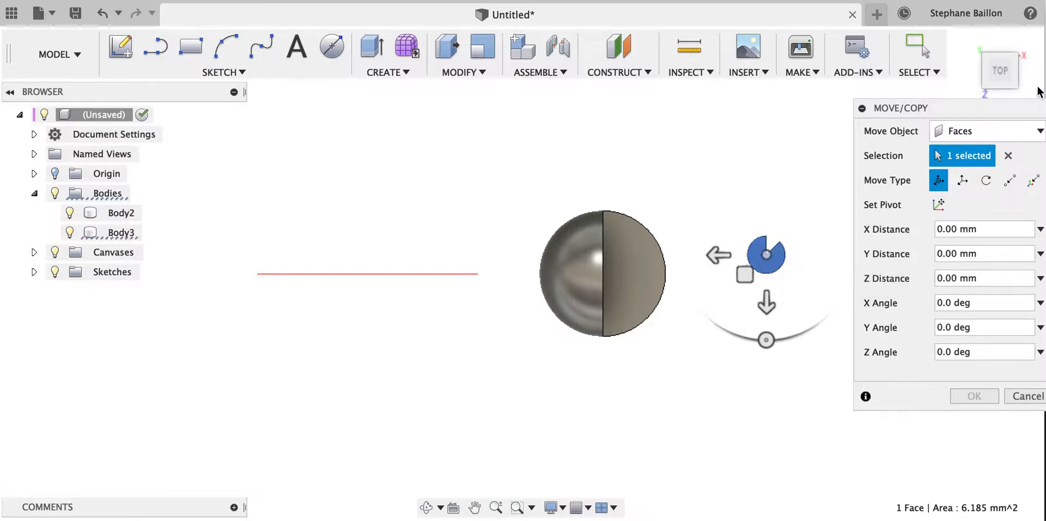
left_click(1000, 131)
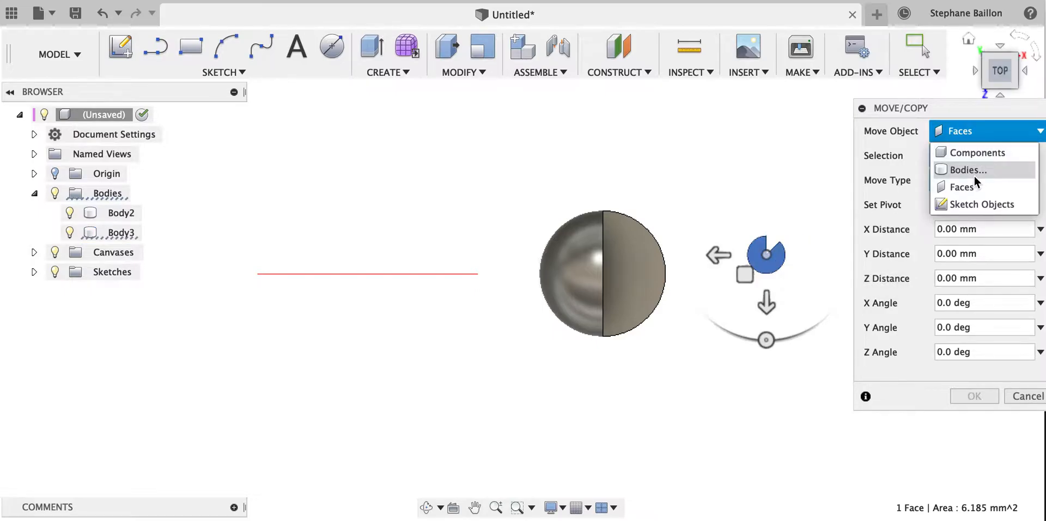
left_click(975, 173)
left_click(762, 271)
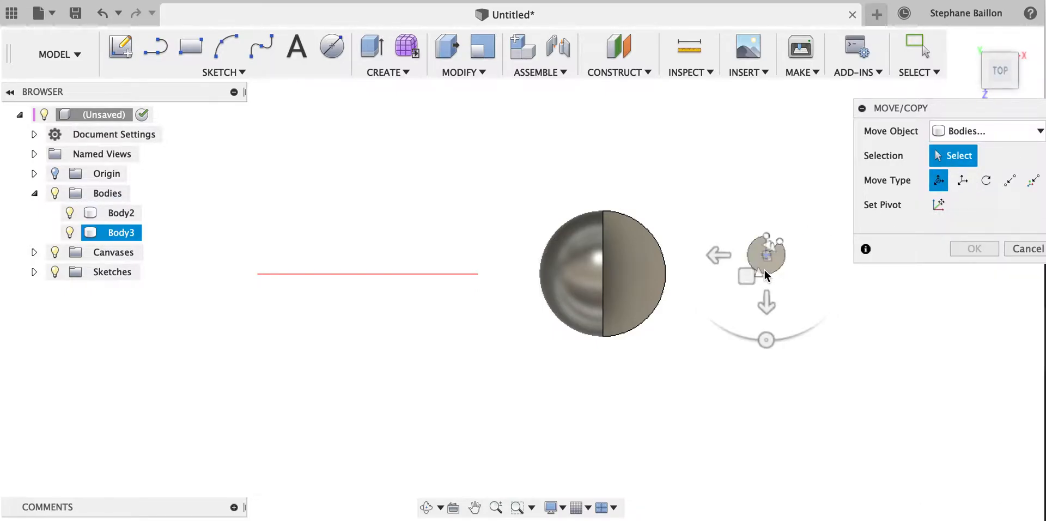
left_click(767, 342)
left_click_drag(768, 344, 799, 340)
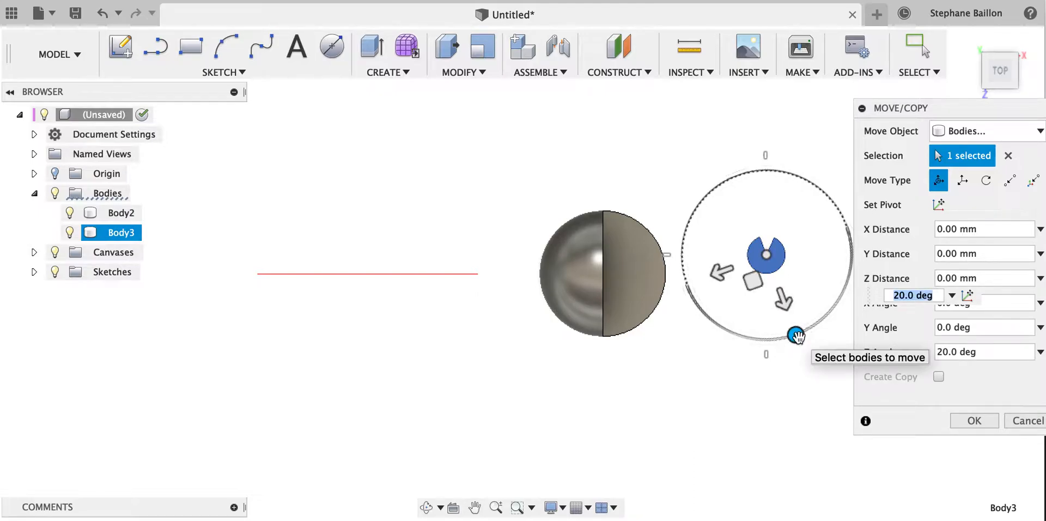
left_click(988, 423)
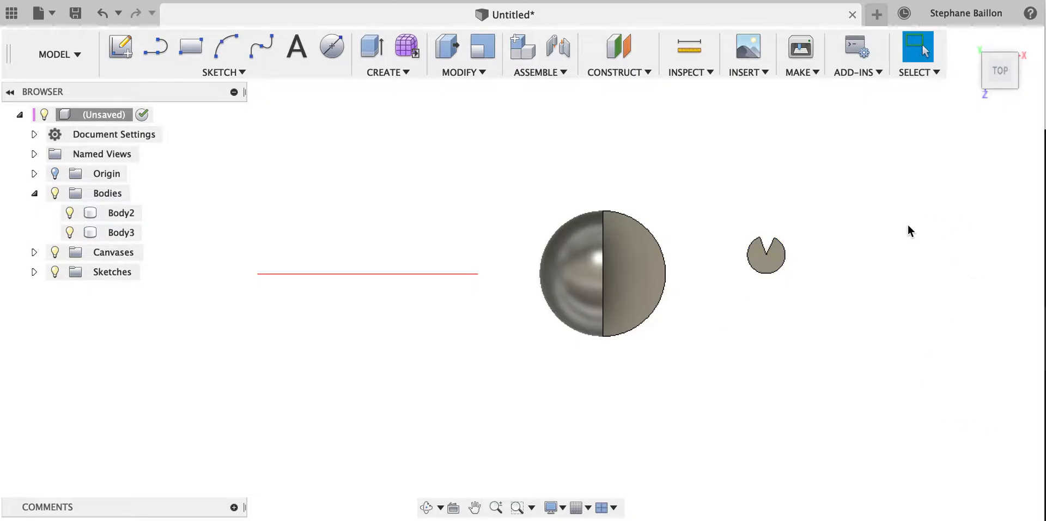
Step: Move the eye body 14.783 mm along X and -0.782 mm along Y so it lines up with the sphere's uncut half
left_click(773, 259)
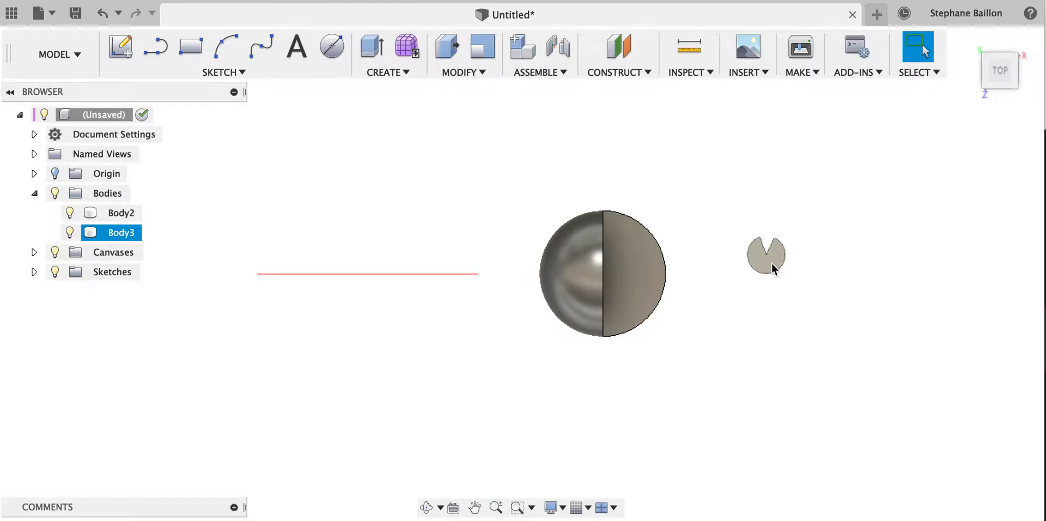
left_click(775, 263)
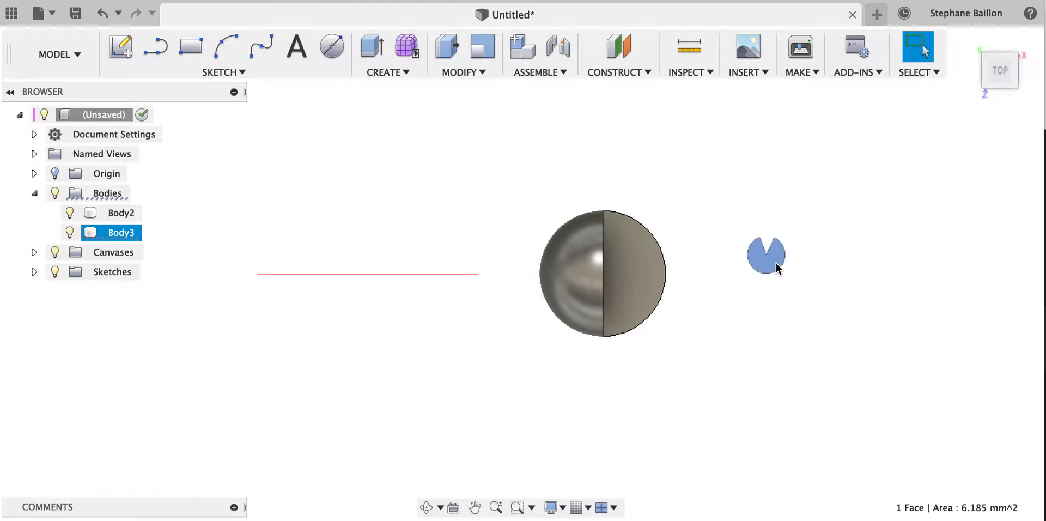
key("m")
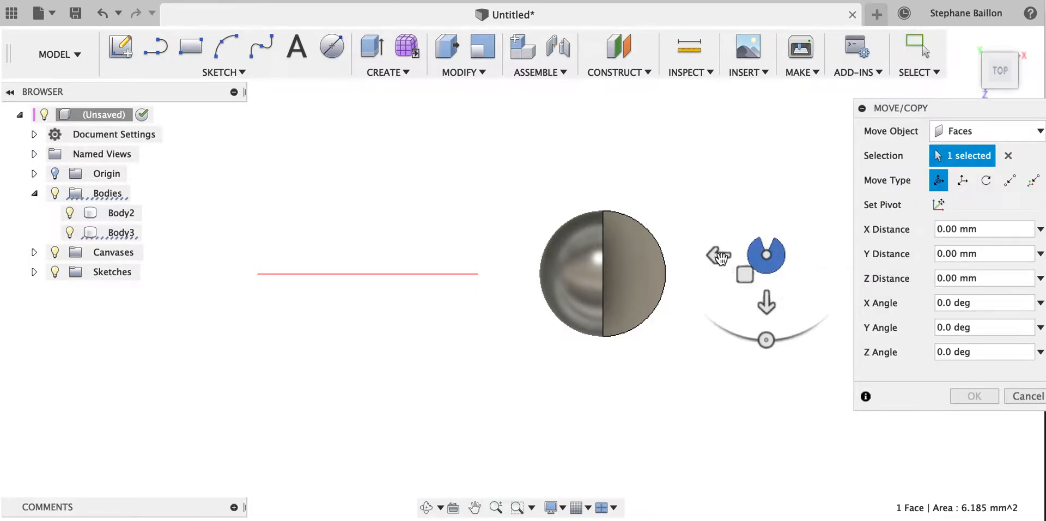
left_click_drag(714, 255, 614, 256)
left_click(980, 131)
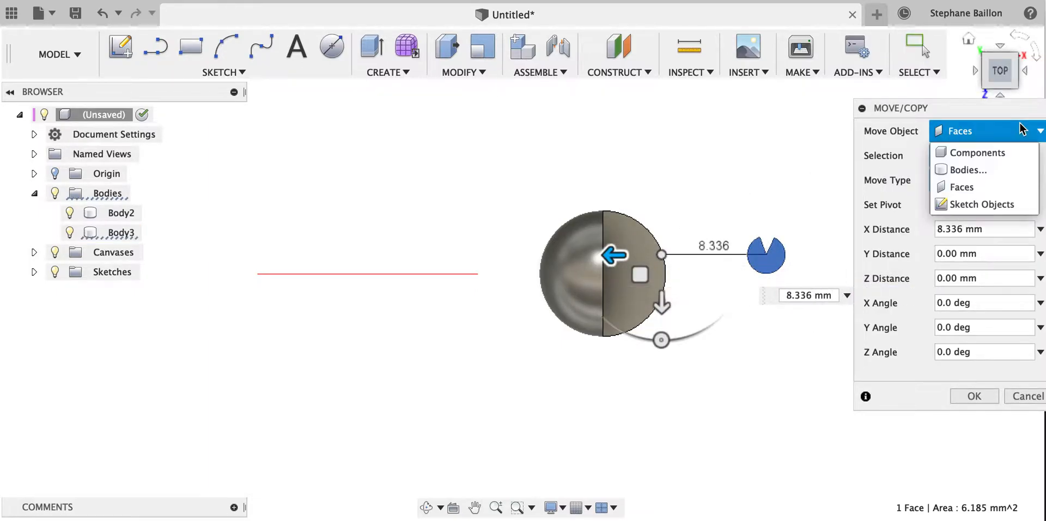
left_click(983, 172)
left_click(773, 260)
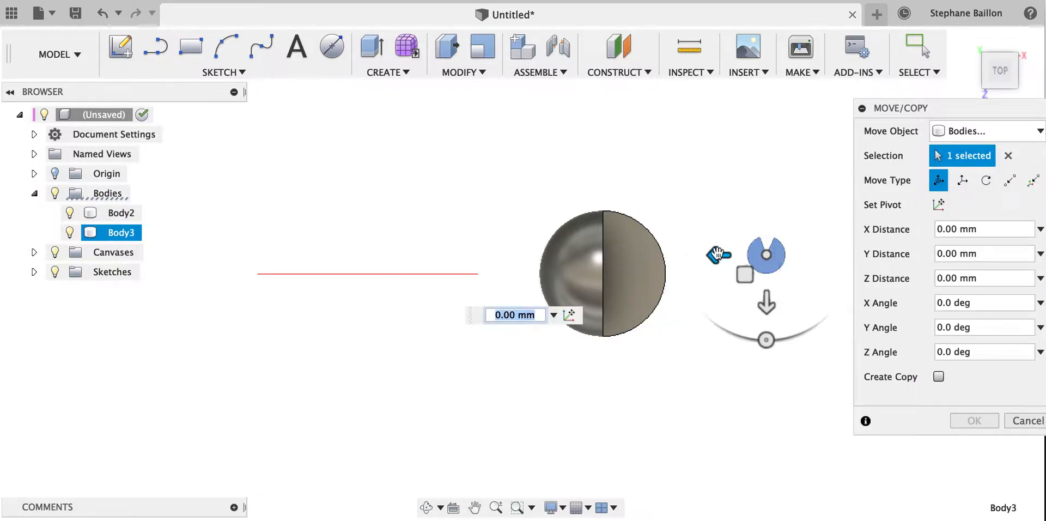
left_click_drag(714, 255, 529, 248)
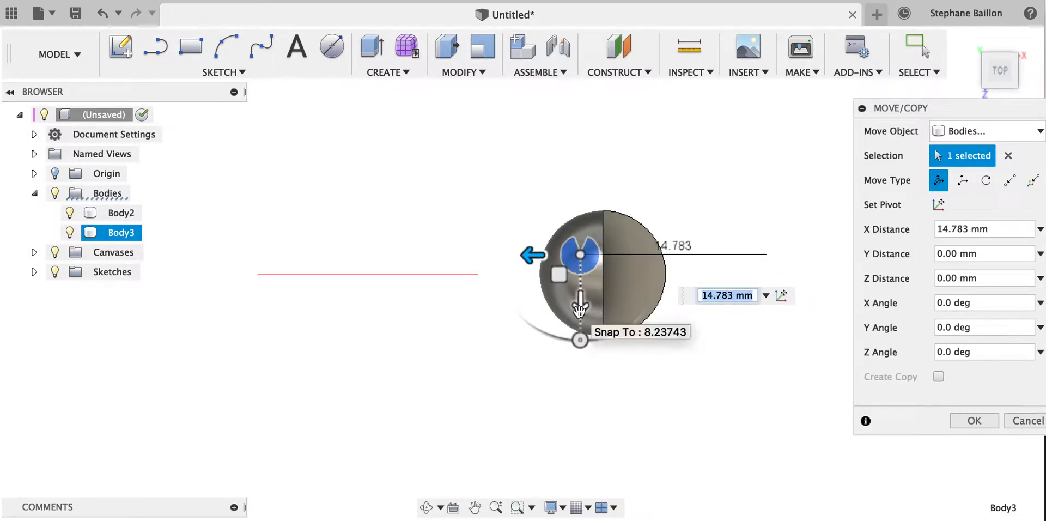
mouse_move(580, 311)
left_mouse_down()
mouse_move(580, 322)
mouse_move(581, 303)
left_mouse_up()
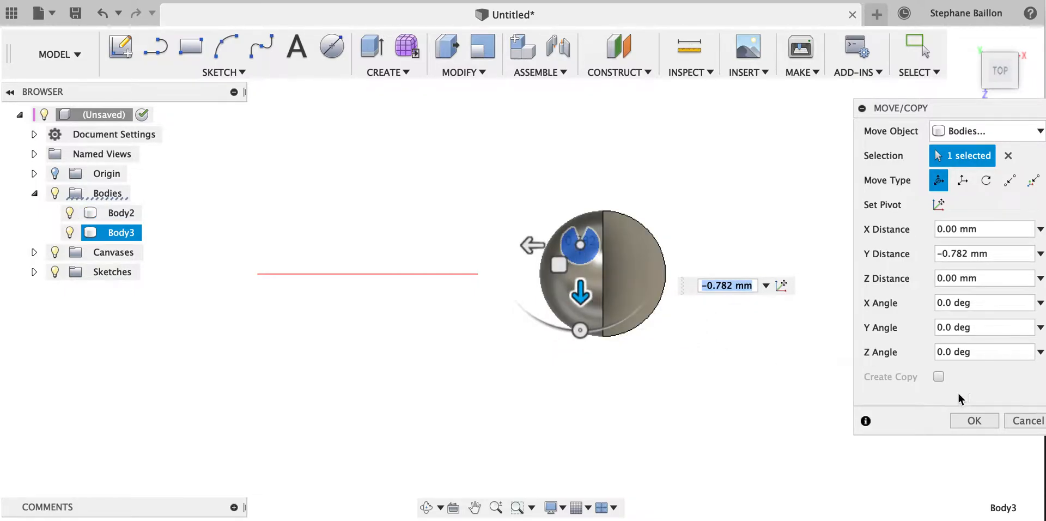
left_click(973, 421)
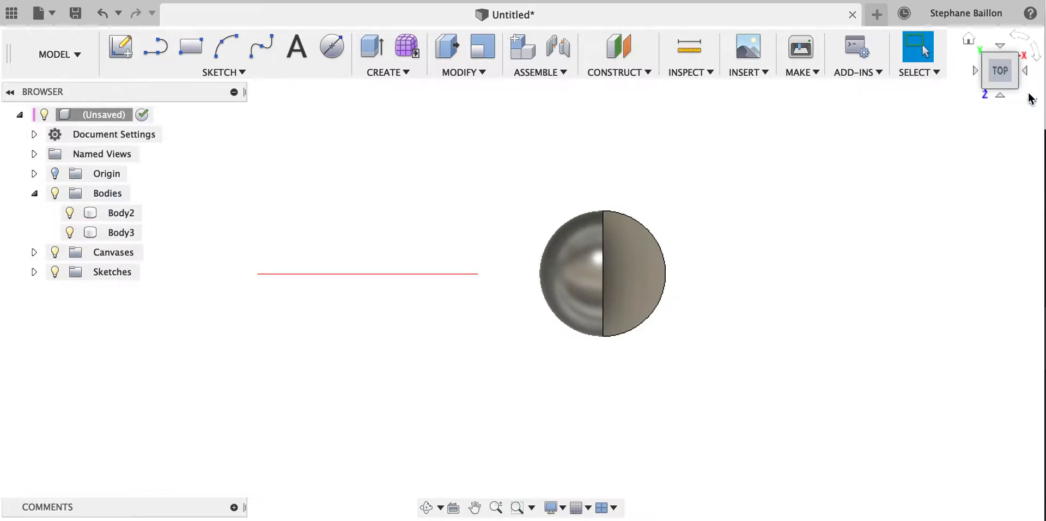
Step: Move the whole eye body up 3.526 mm along Z so it sticks out through the sphere's top
left_click(971, 39)
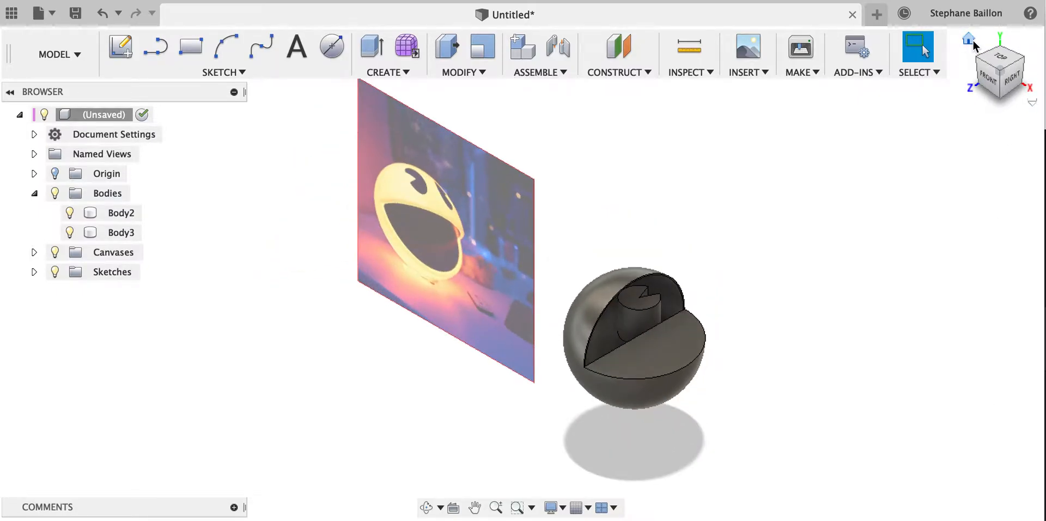
left_click(628, 341)
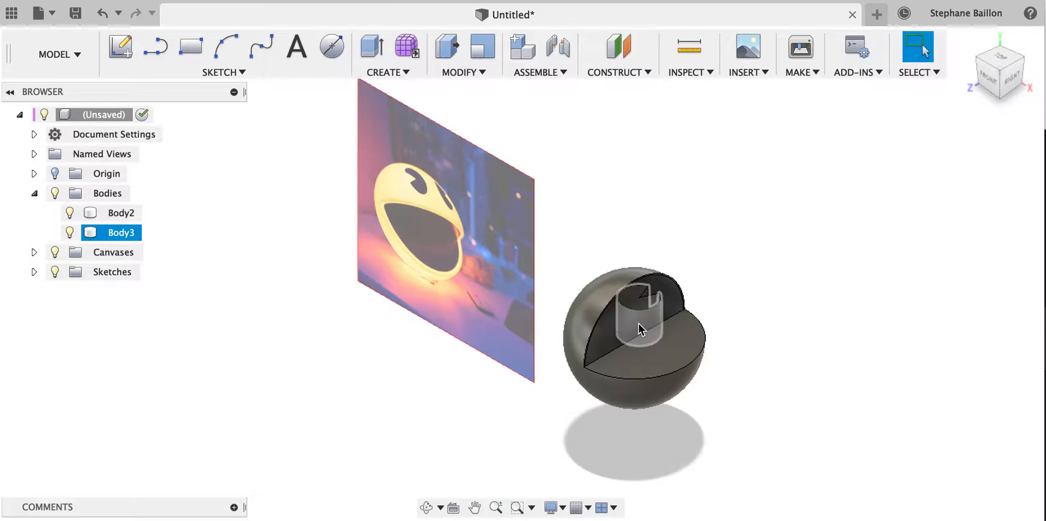
left_click(638, 324)
key("m")
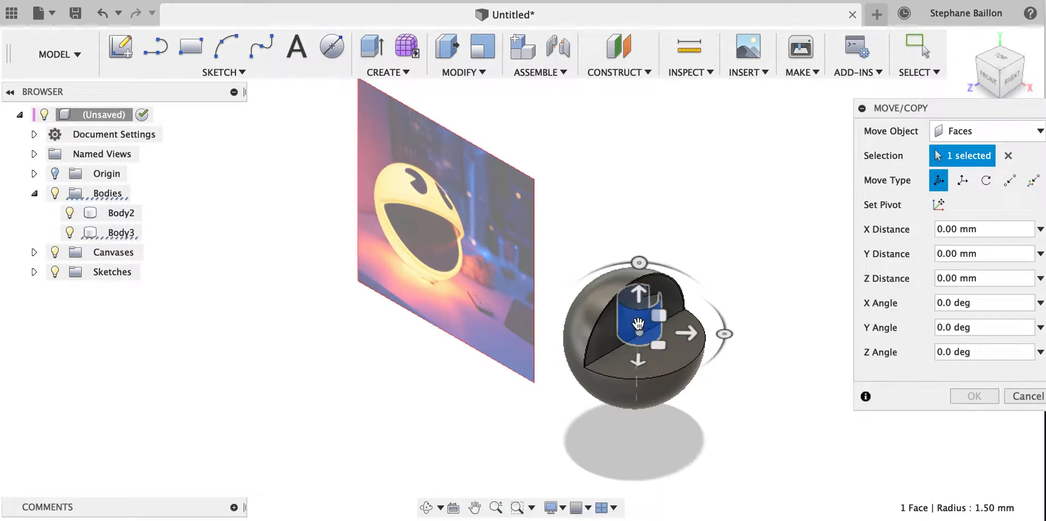
left_click_drag(638, 292, 633, 249)
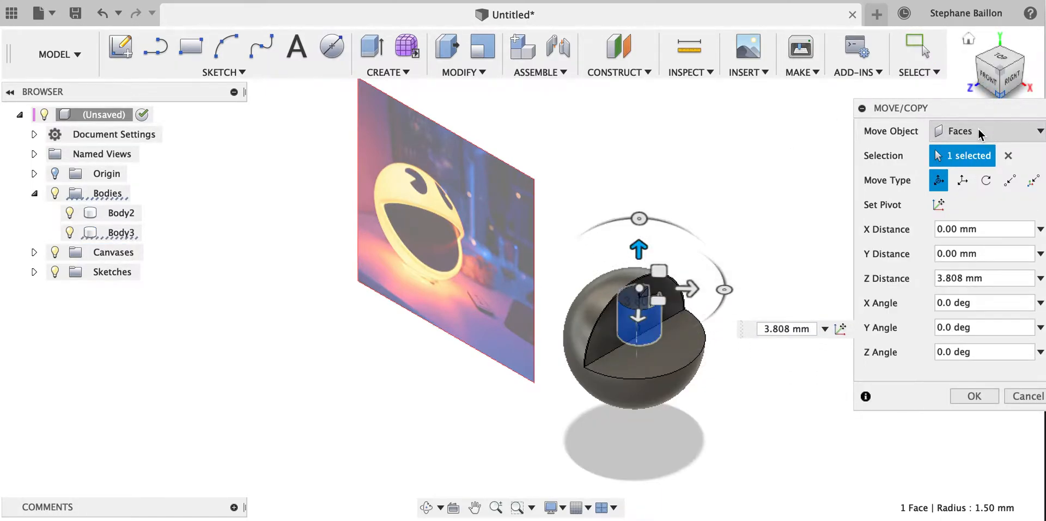
left_click(959, 131)
left_click(967, 171)
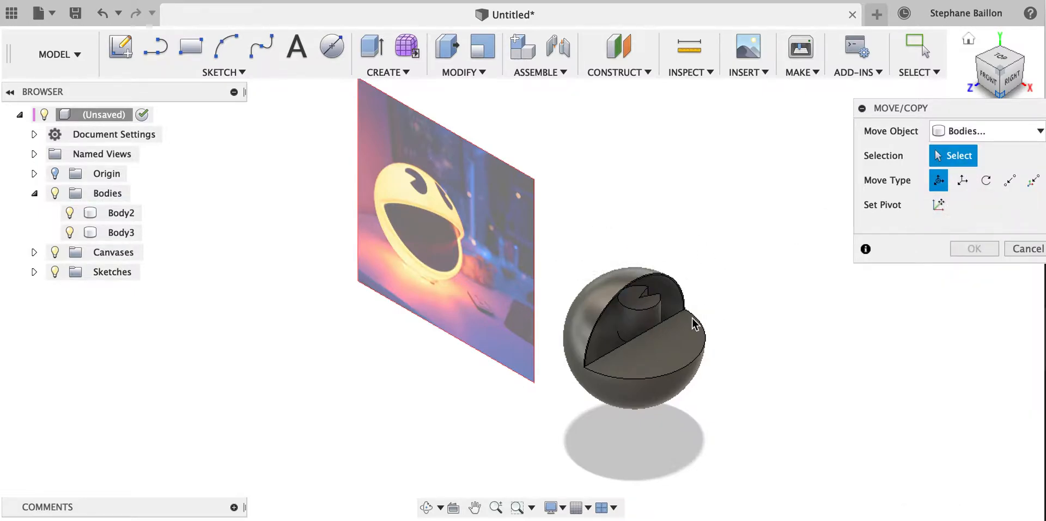
left_click(649, 318)
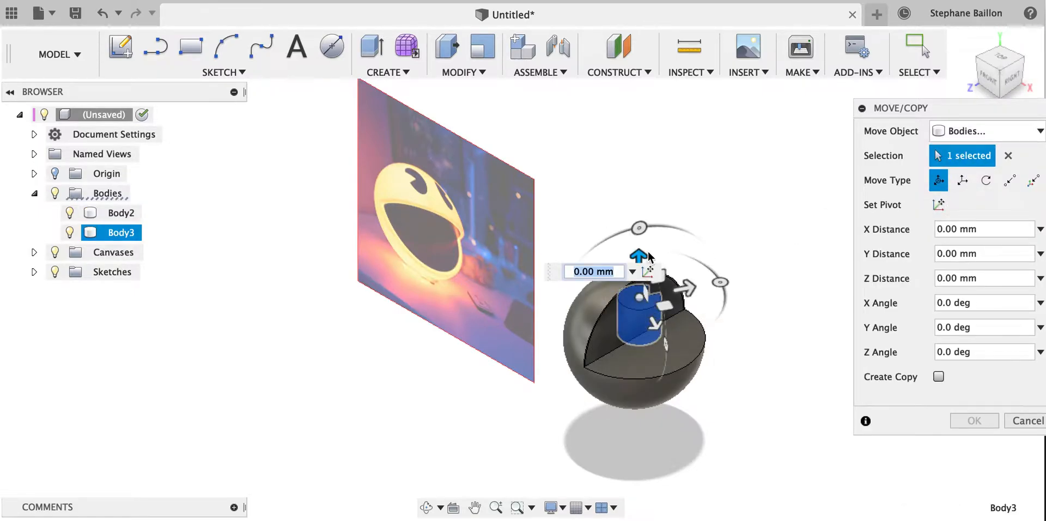
left_click_drag(639, 257, 632, 217)
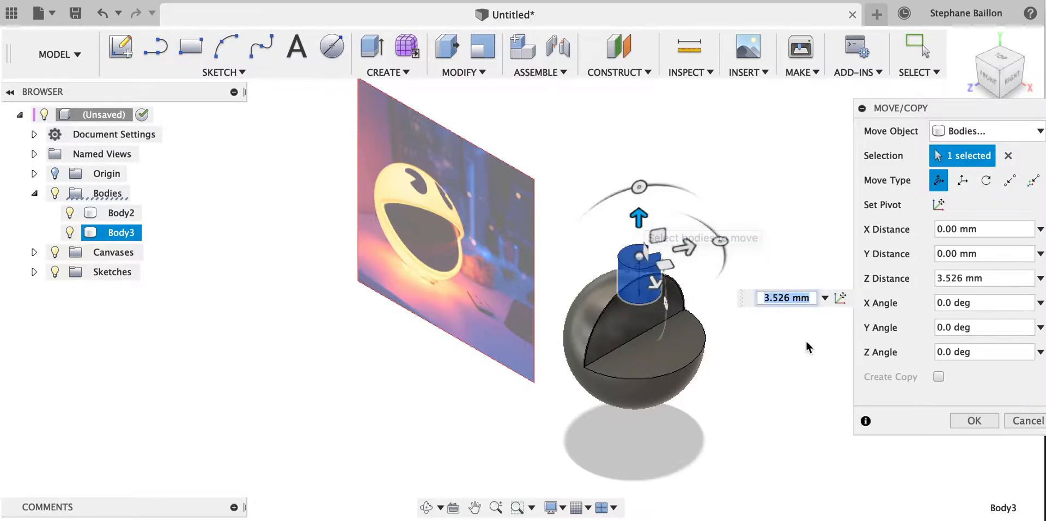
left_click(969, 421)
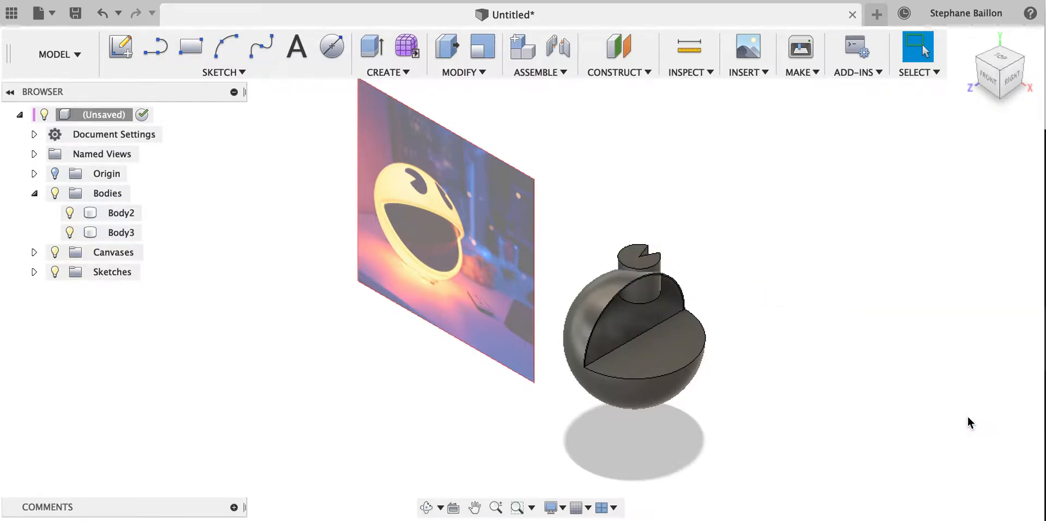
Step: Copy the Pac-Man-shaped eye body, Body3, and paste the duplicate into the design to make the second eye
left_click(1003, 57)
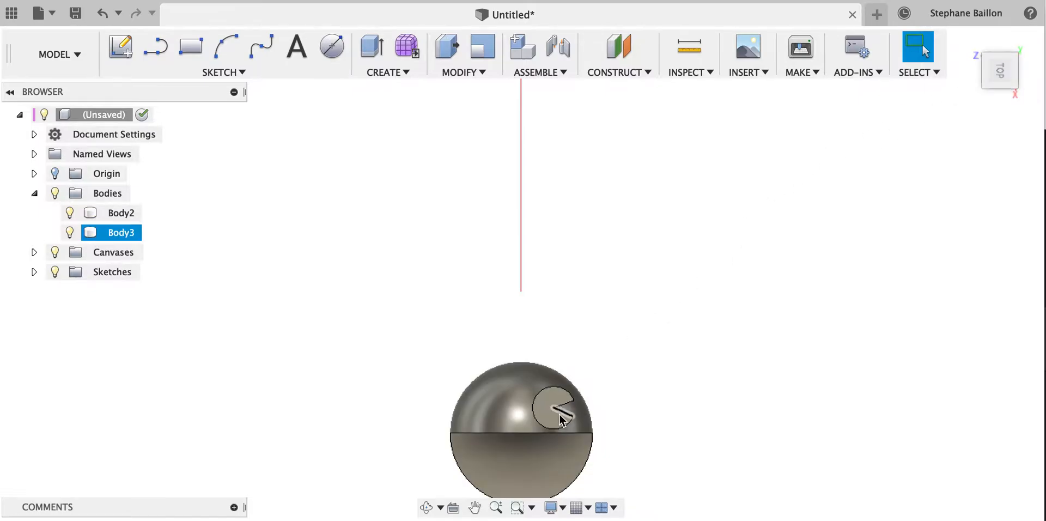
left_click(113, 233)
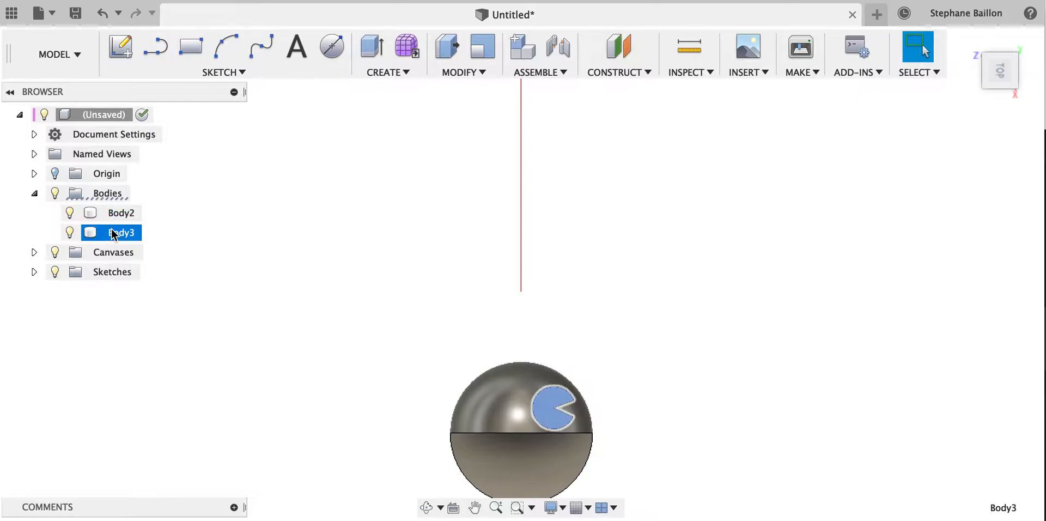
right_click(113, 233)
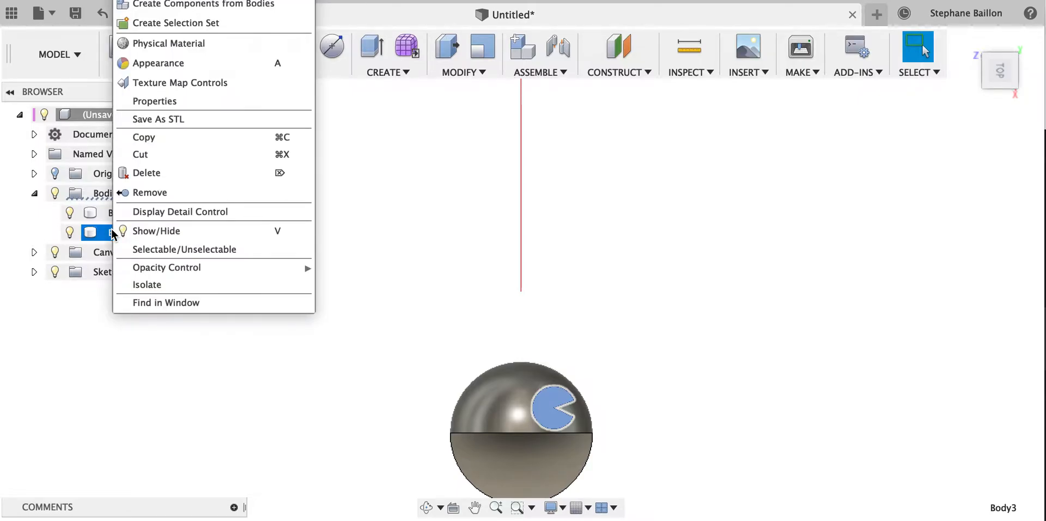
left_click(140, 136)
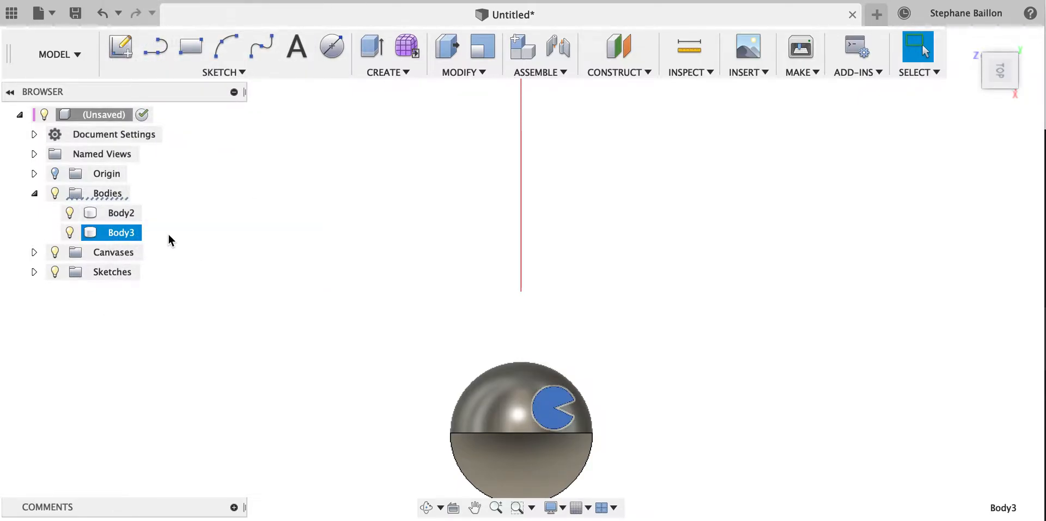
right_click(127, 234)
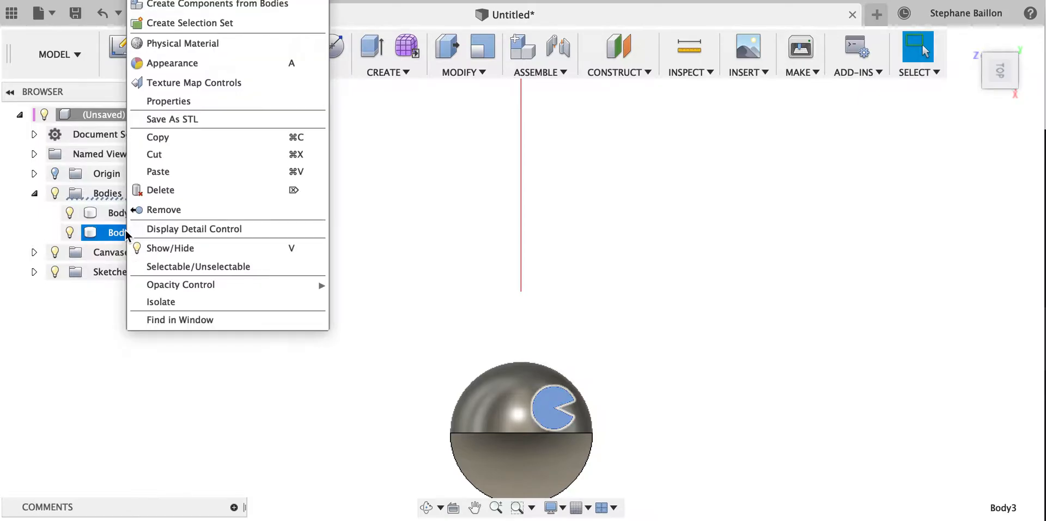
left_click(151, 170)
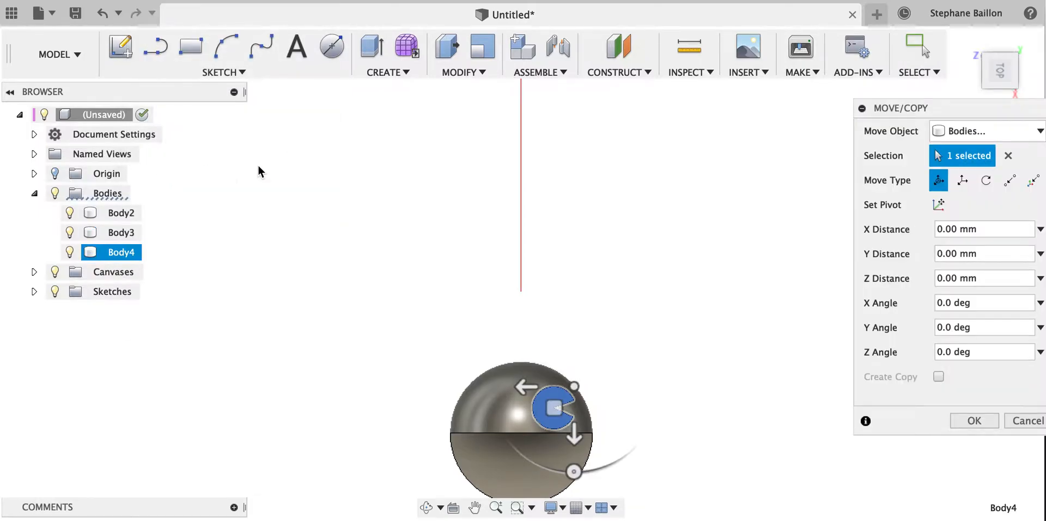
Step: Move the pasted eye body 4.318 mm along Z so both eyes sit side by side on the sphere
left_click_drag(519, 390, 475, 392)
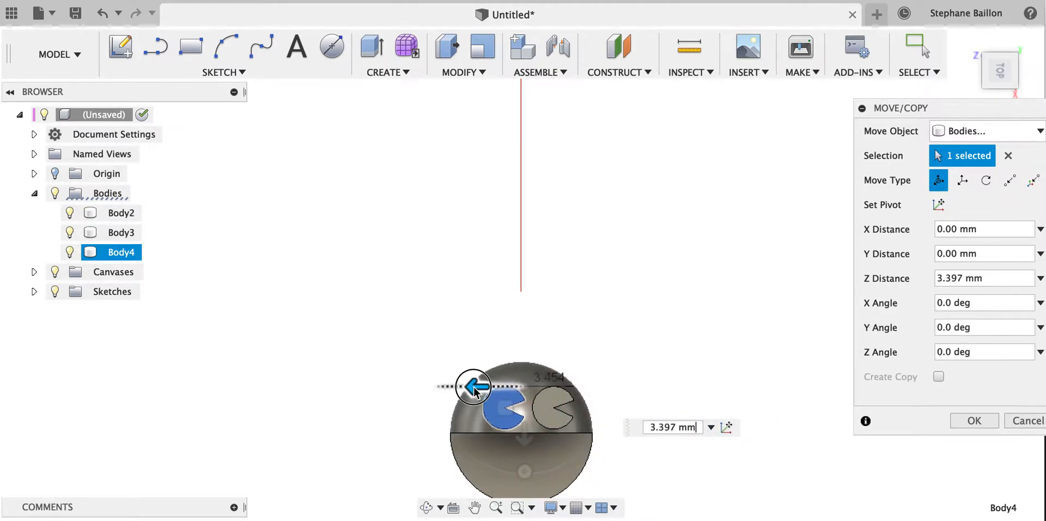
left_click_drag(474, 391, 467, 387)
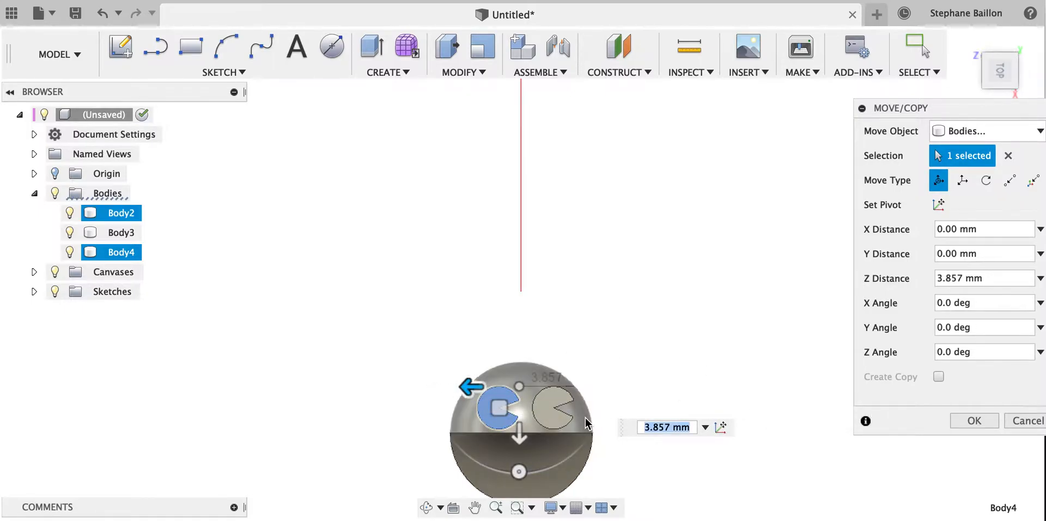
left_click_drag(467, 387, 459, 389)
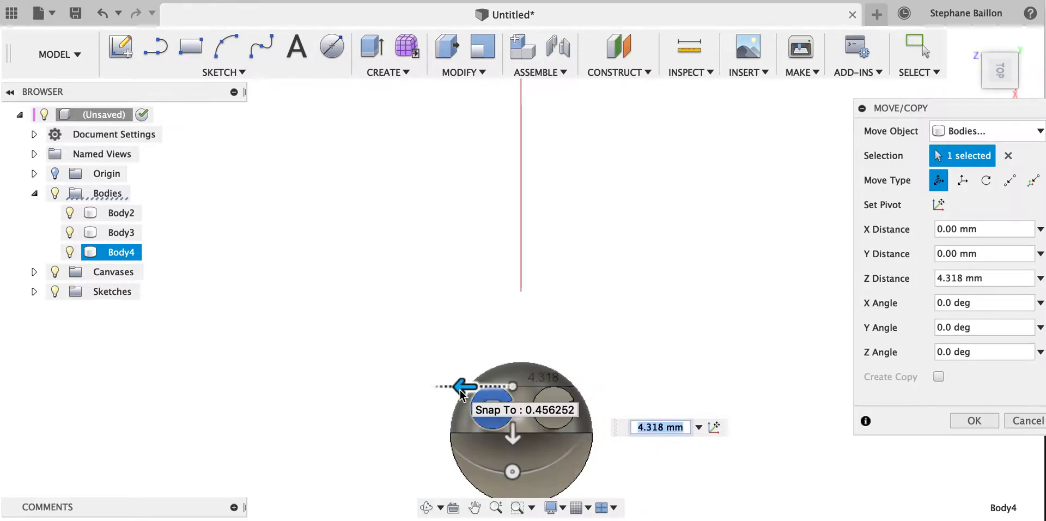
left_click(975, 420)
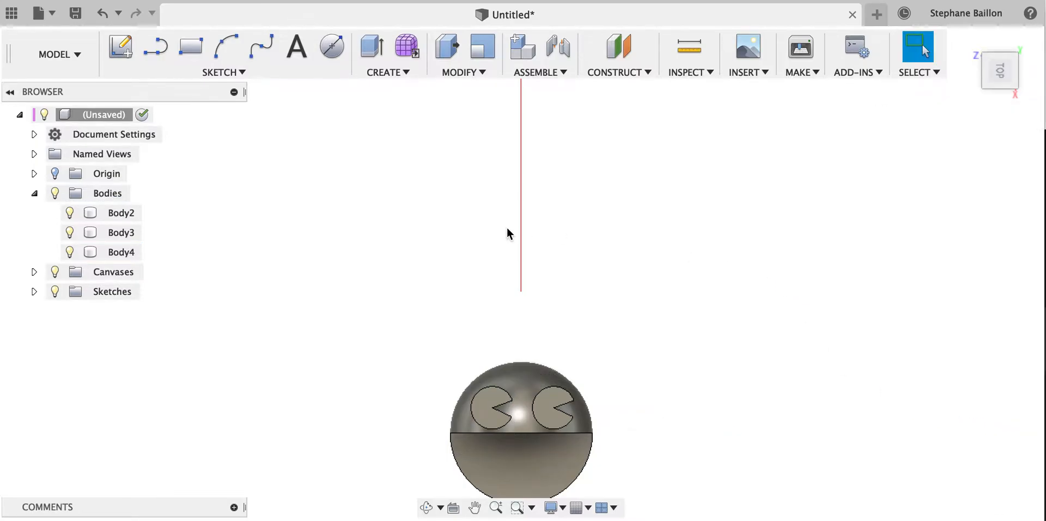
Step: Rotate the whole copied eye body, Body4, by -180 degrees about Z so its notch points away from the other eye
left_click(491, 412)
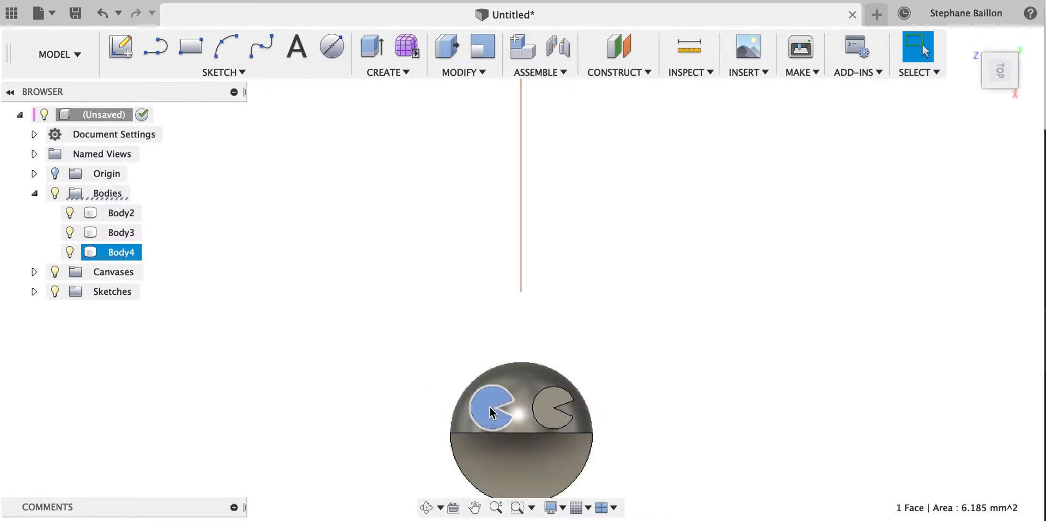
key("m")
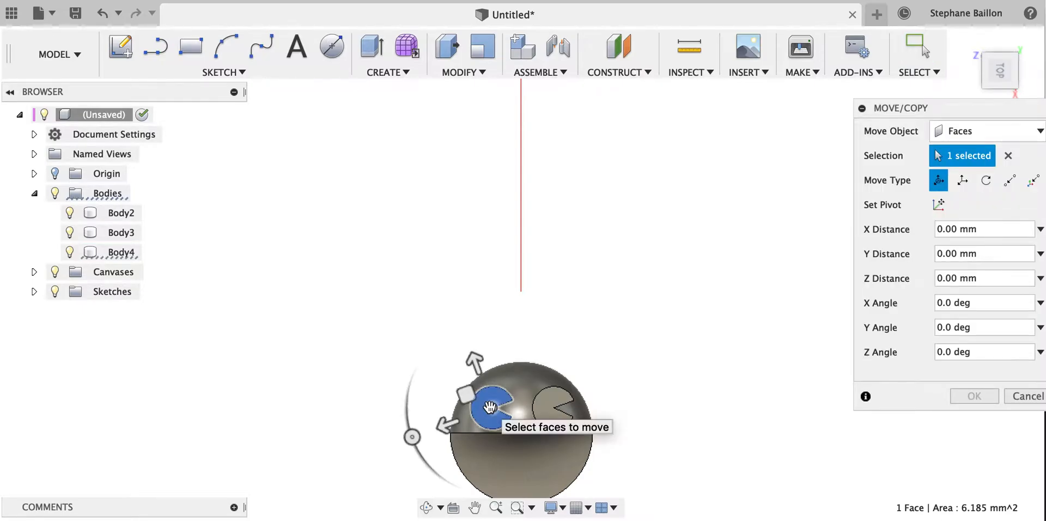
left_click_drag(409, 436, 415, 371)
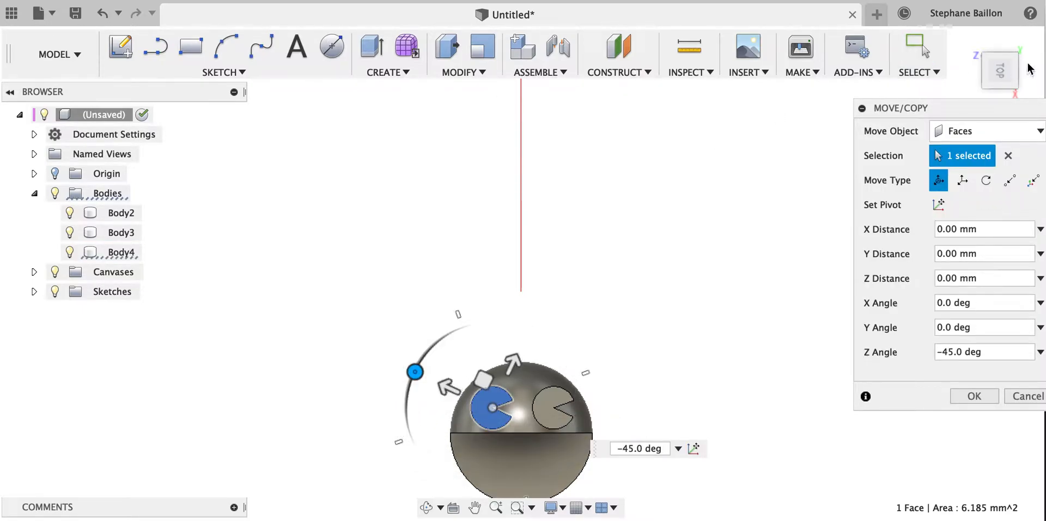
left_click(995, 134)
left_click(980, 169)
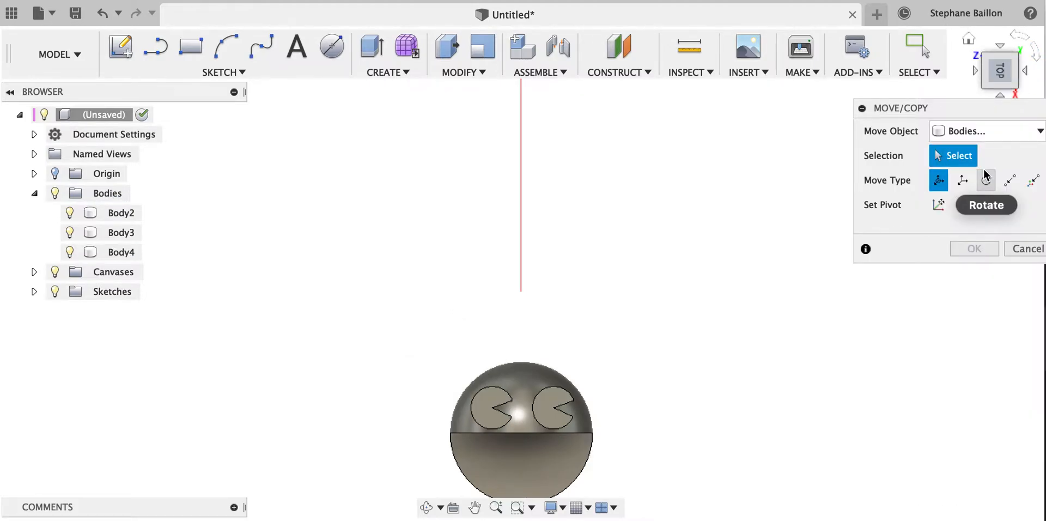
left_click(478, 411)
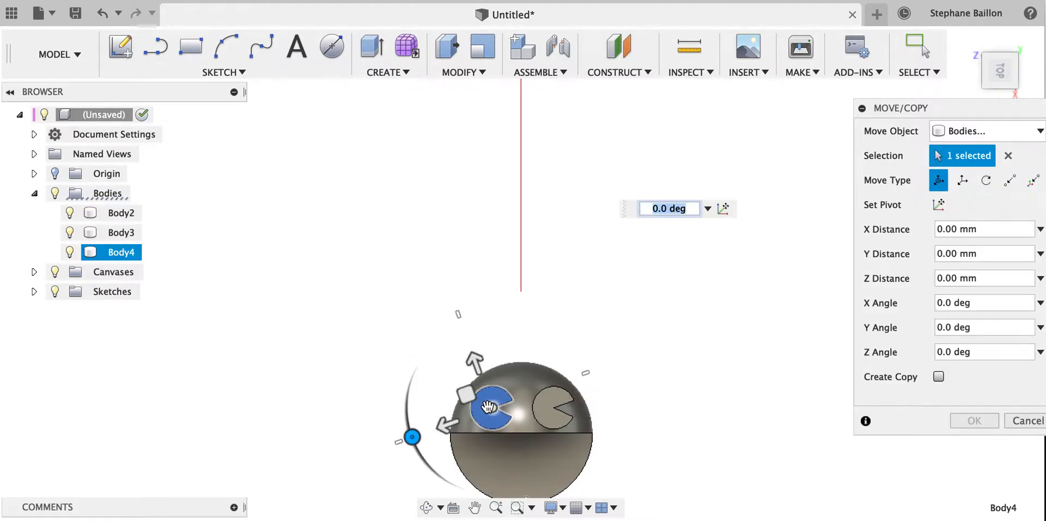
left_click_drag(412, 435, 530, 398)
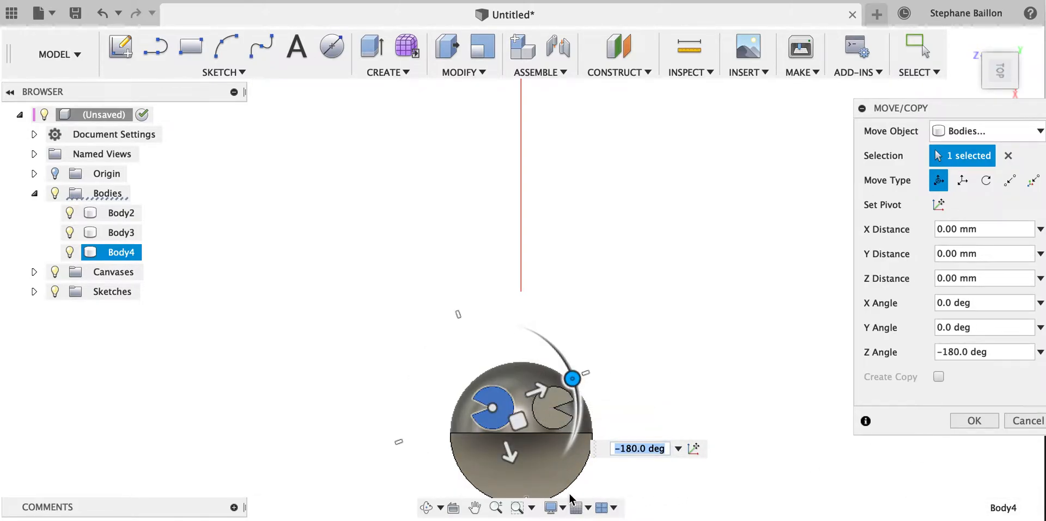
left_click(976, 419)
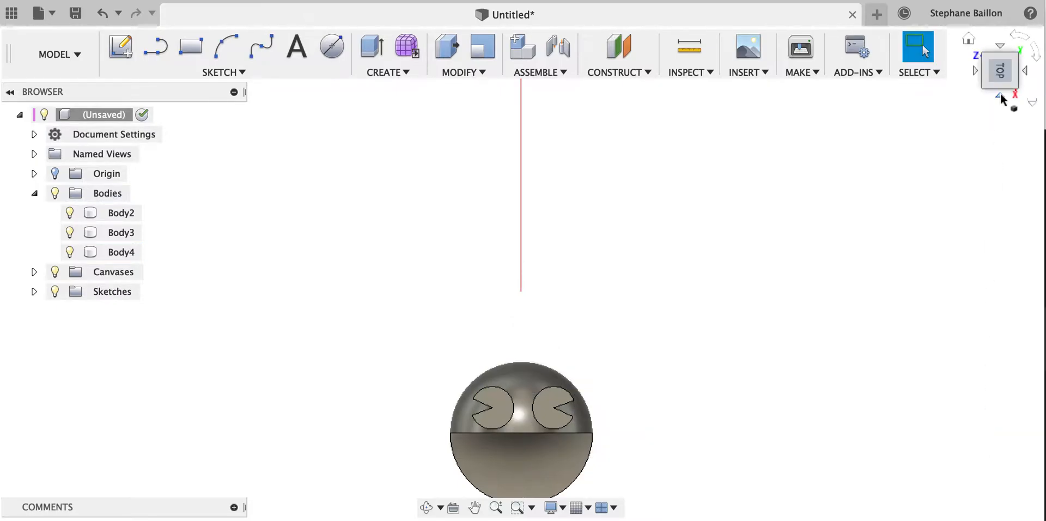
Step: Combine with the Cut operation, using the sphere body as target and both eye bodies as tools, without keeping the tools
left_click(970, 41)
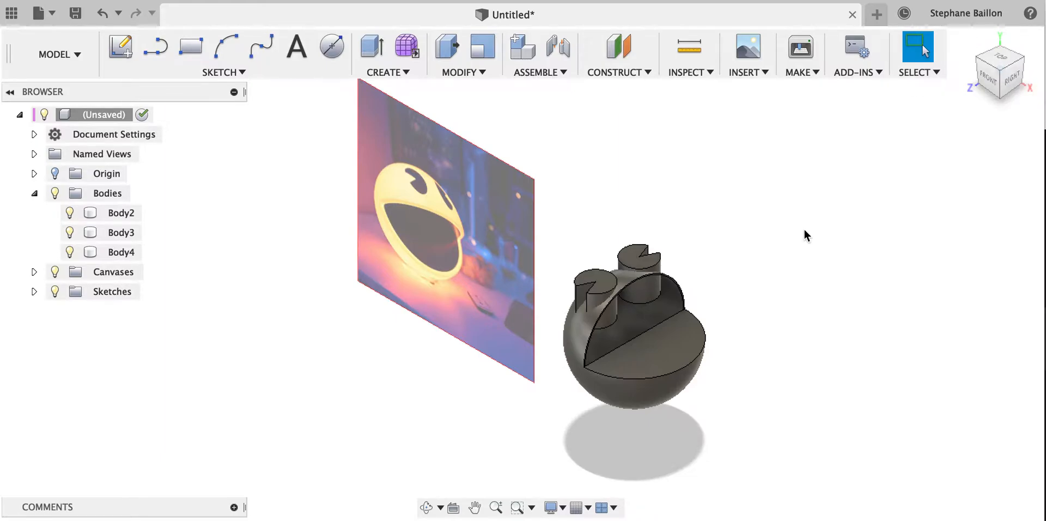
left_click(476, 69)
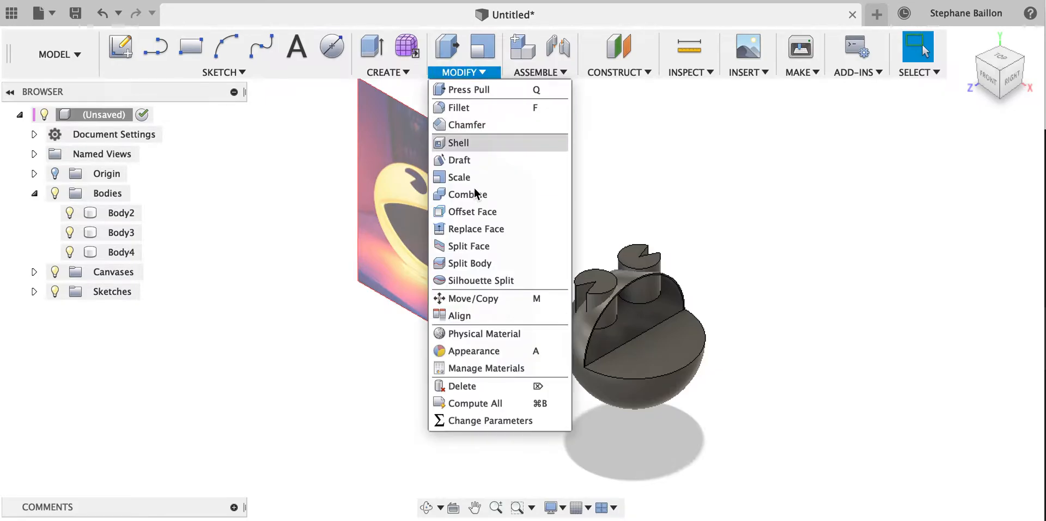
left_click(491, 196)
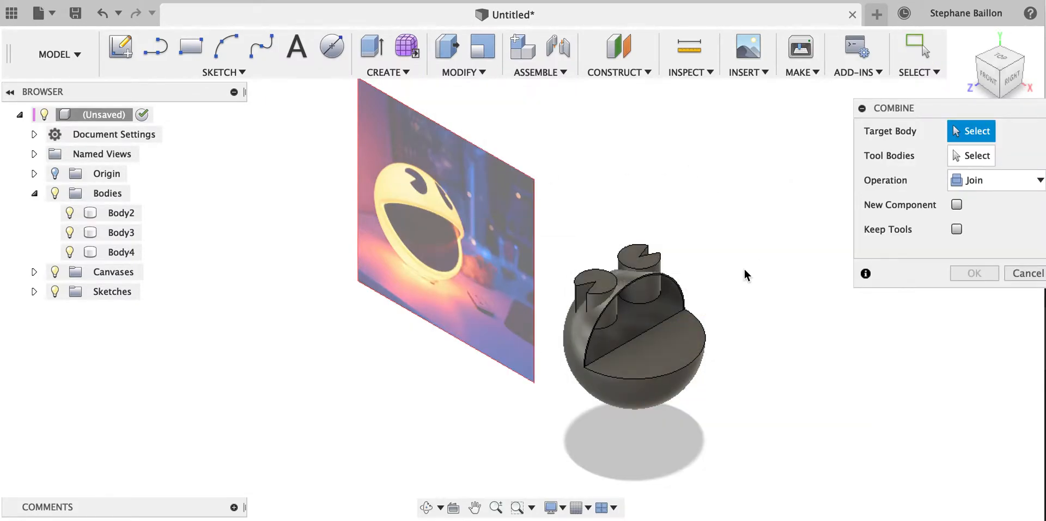
left_click(668, 367)
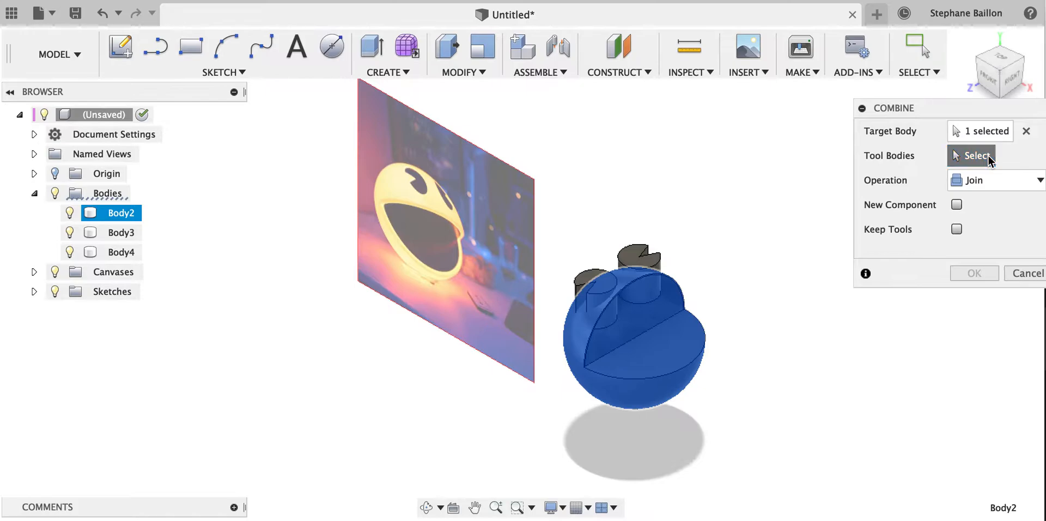
left_click(661, 252)
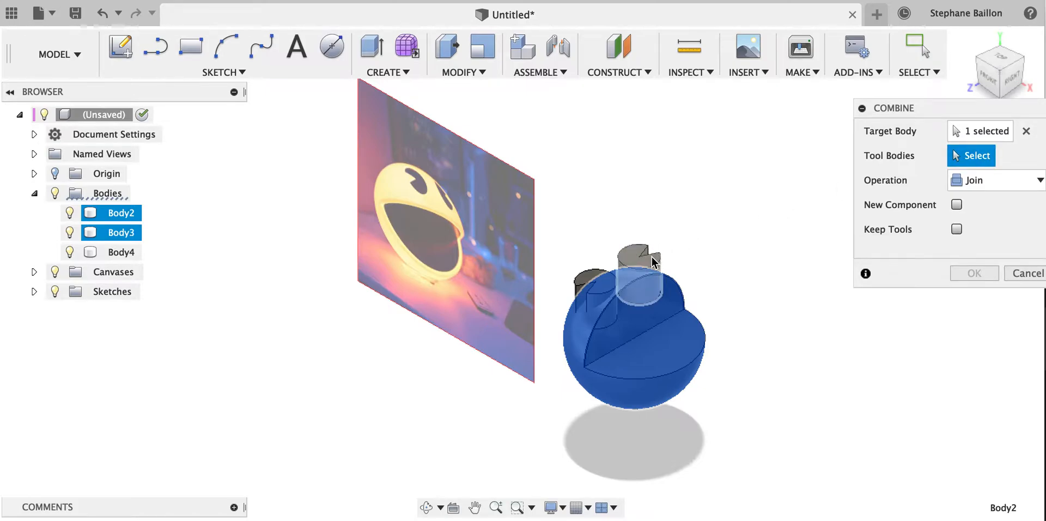
left_click(587, 281)
left_click(995, 180)
left_click(975, 215)
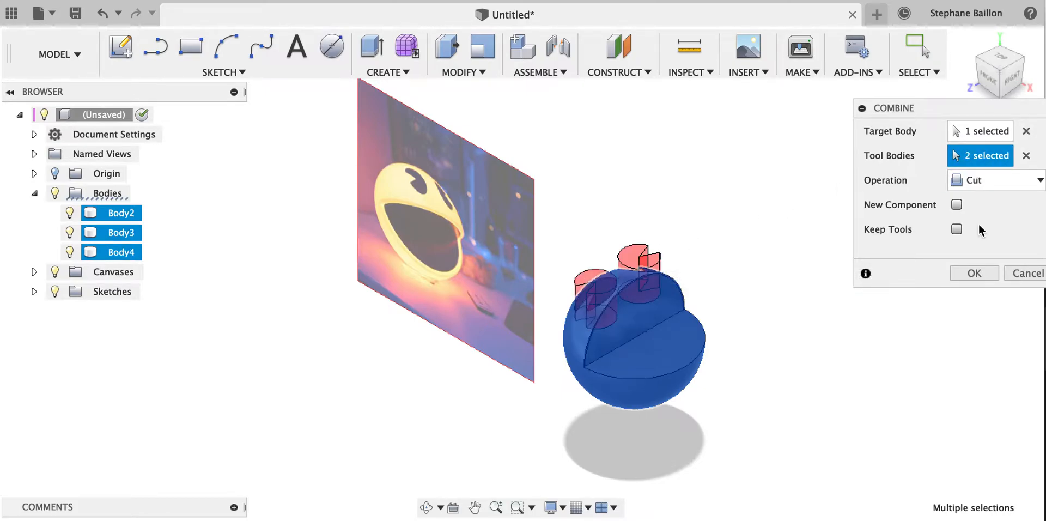
left_click(974, 273)
Step: Rotate the Pac-Man body, Body2, by -60 degrees about Z and -15 degrees about Y to tilt it like the reference picture
mouse_move(1004, 68)
left_mouse_down()
mouse_move(1031, 109)
mouse_move(1040, 89)
mouse_move(1028, 79)
mouse_move(1037, 92)
mouse_move(981, 112)
mouse_move(1036, 115)
left_mouse_up()
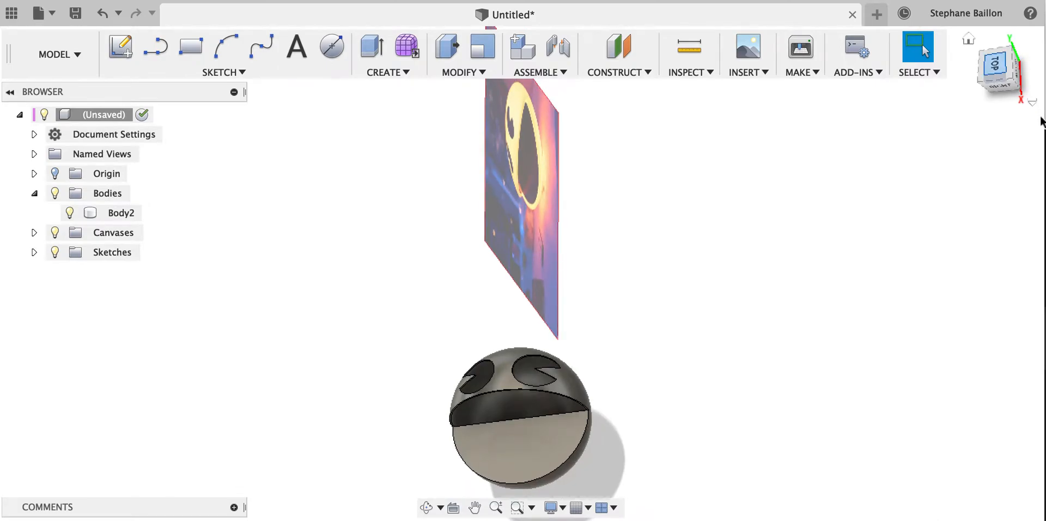
left_click(968, 41)
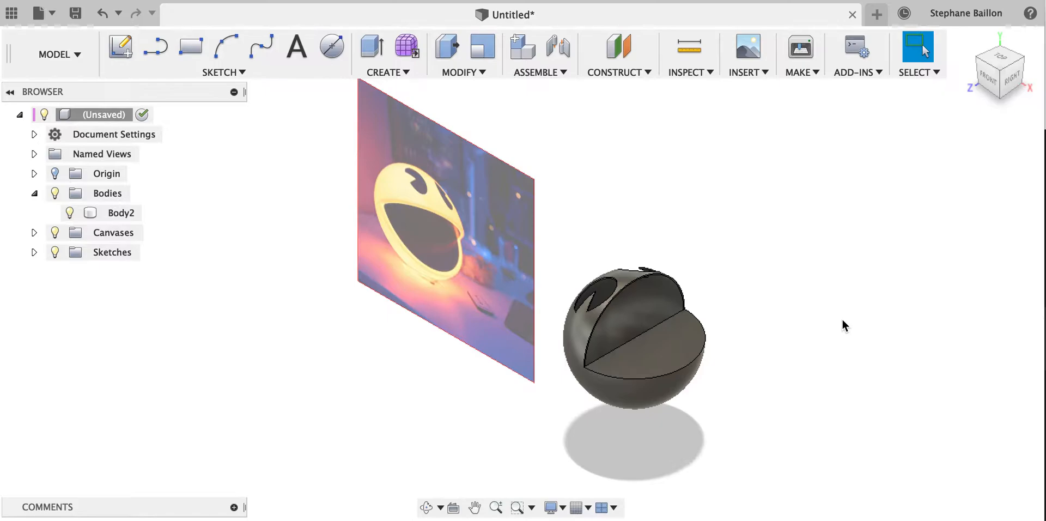
left_click(665, 390)
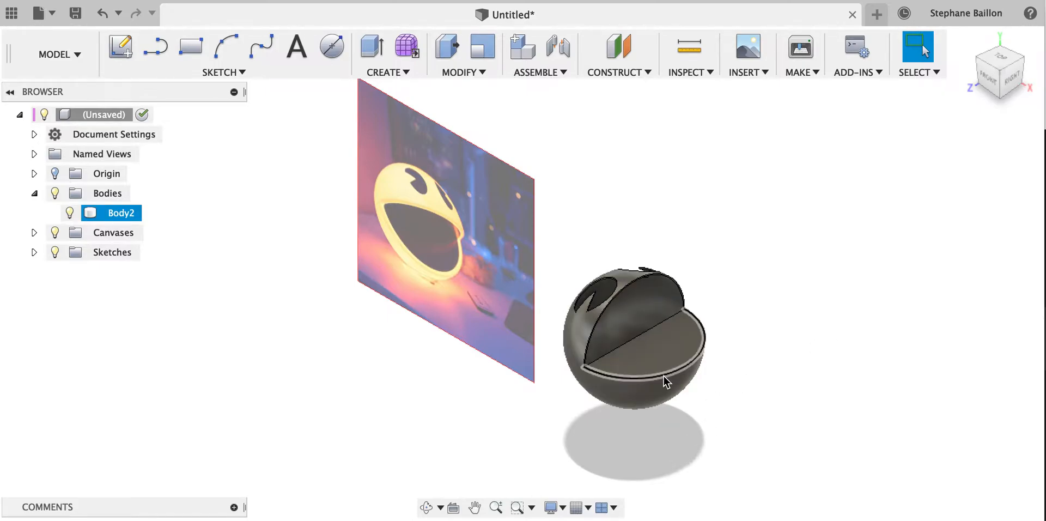
left_click(641, 389)
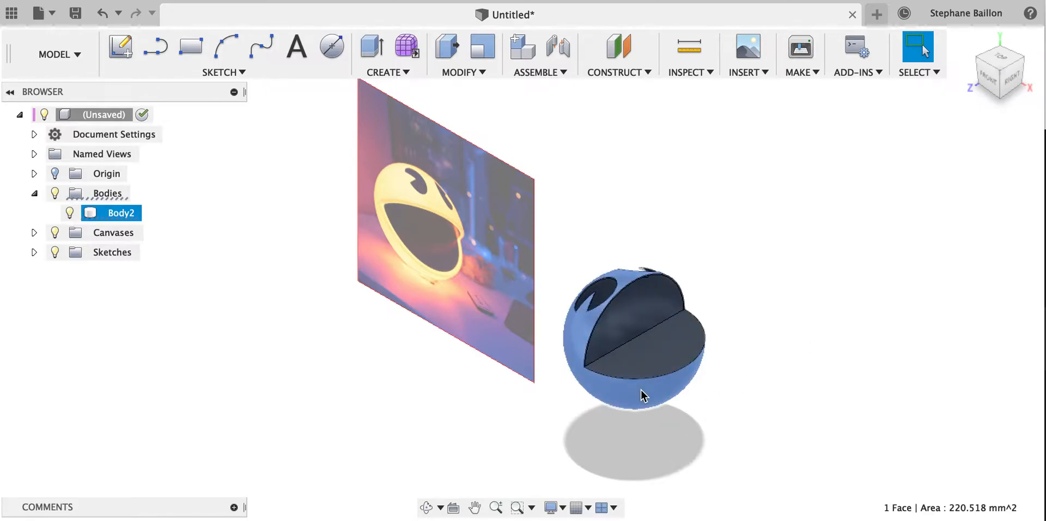
left_click(121, 213)
key("m")
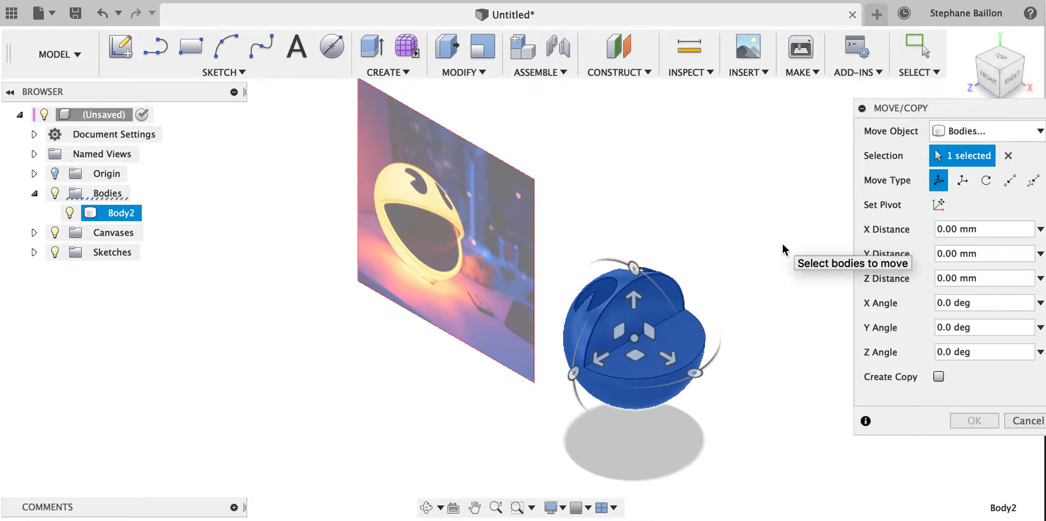
left_click_drag(634, 265, 676, 333)
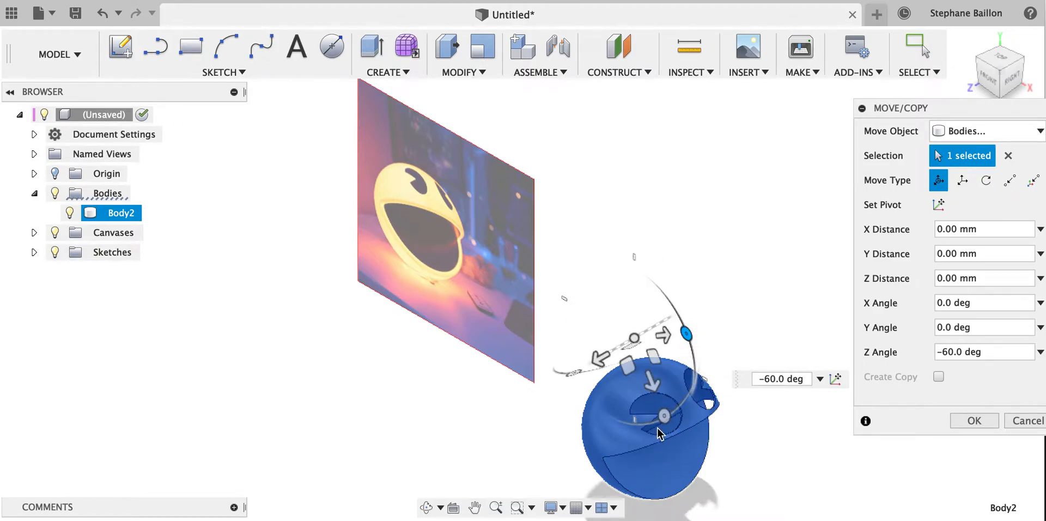
left_click_drag(662, 420, 643, 430)
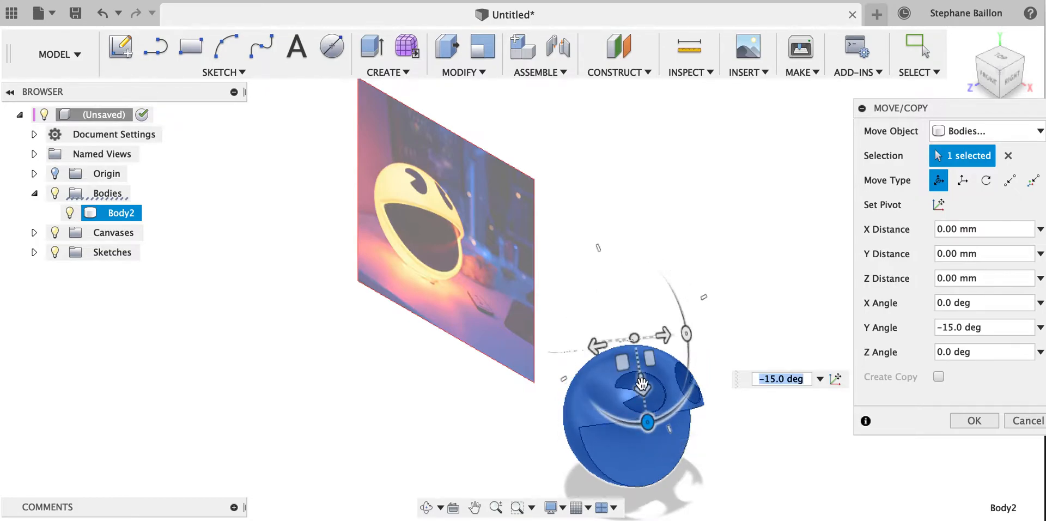
Step: Raise the Pac-Man body by -6.777 mm along its X axis and refine its tilt, finishing with 3.5 degrees about Z
left_click_drag(641, 389, 632, 296)
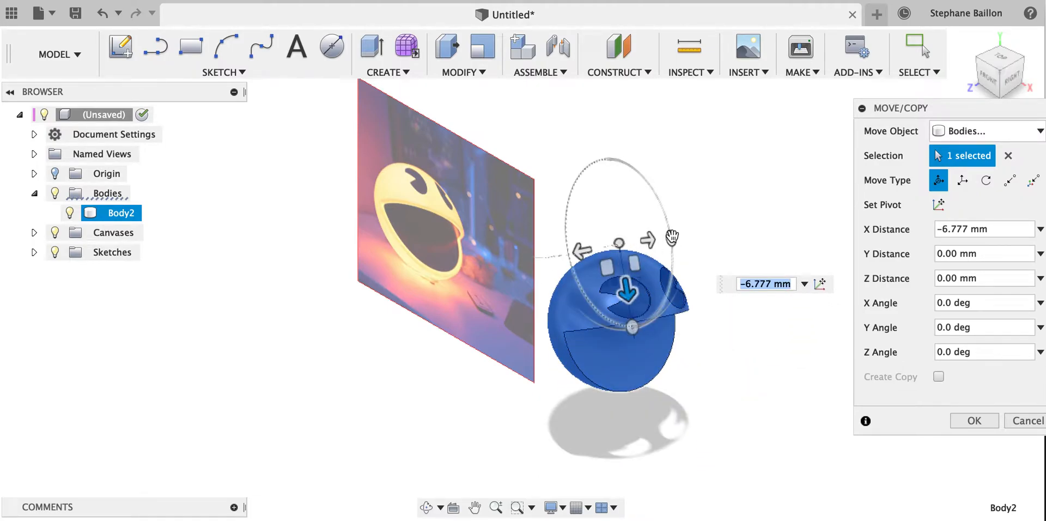
left_click_drag(669, 234, 656, 213)
mouse_move(652, 317)
left_mouse_down()
mouse_move(626, 311)
mouse_move(646, 320)
left_mouse_up()
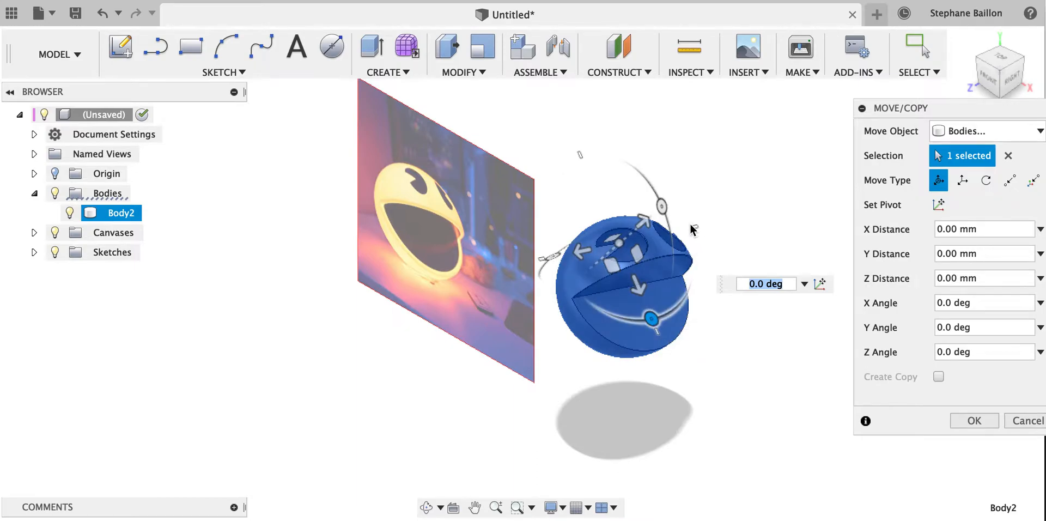
mouse_move(665, 206)
left_mouse_down()
mouse_move(673, 214)
mouse_move(660, 213)
left_mouse_up()
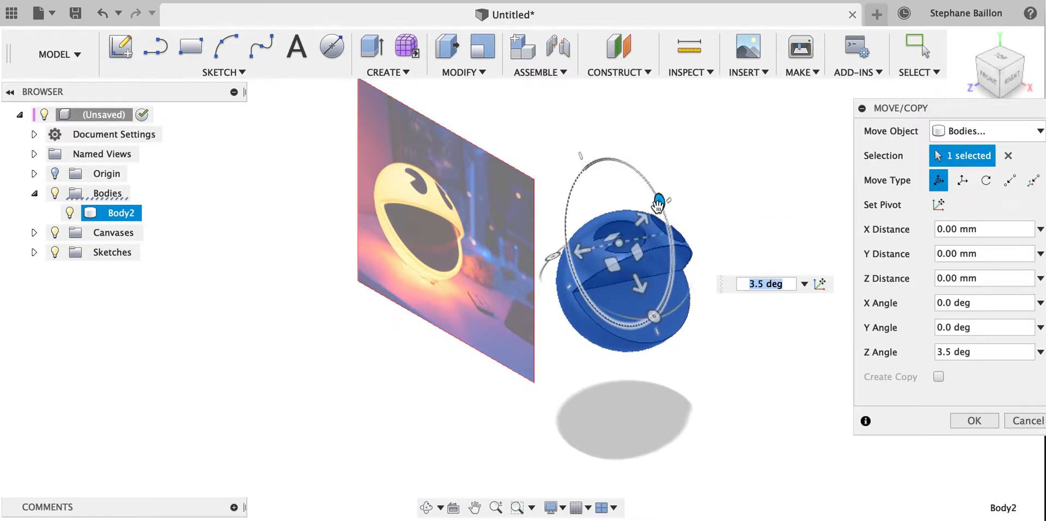
left_click(988, 429)
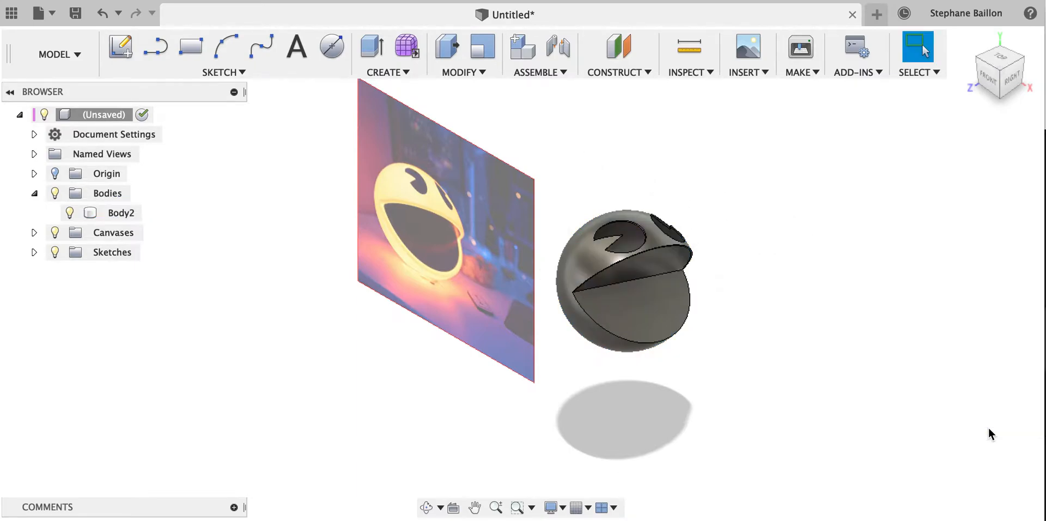
left_click(969, 40)
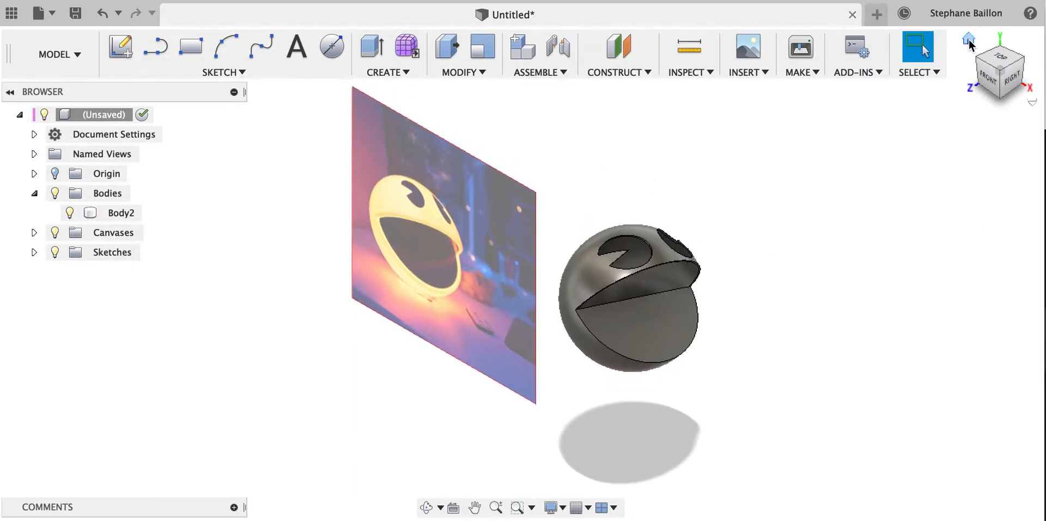
Step: Open the appearance settings for the Pac-Man body, Body2, and expand the Plastic category of the appearance library
mouse_move(996, 104)
middle_mouse_down("shift")
mouse_move(884, 96)
mouse_move(1043, 72)
middle_mouse_up("shift")
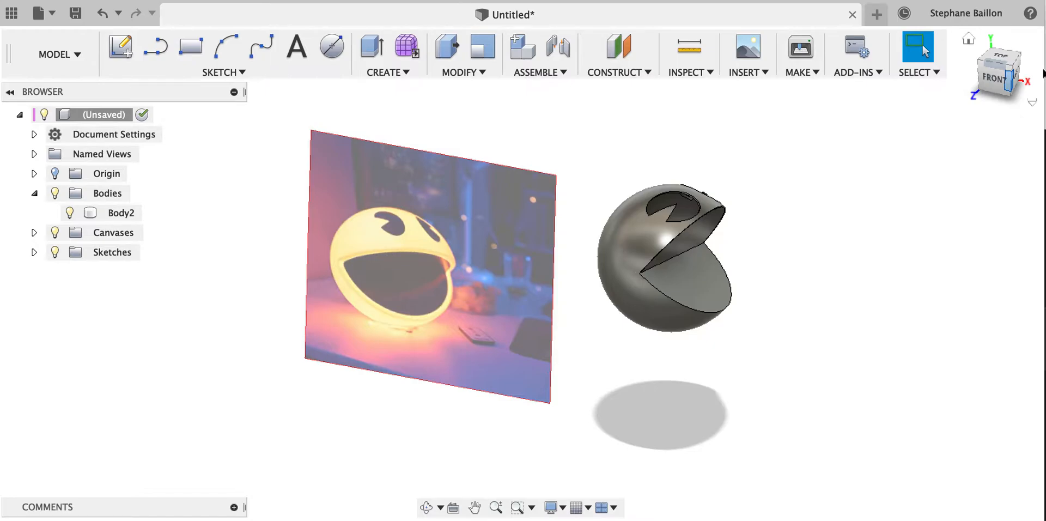
left_click(129, 212)
right_click(130, 213)
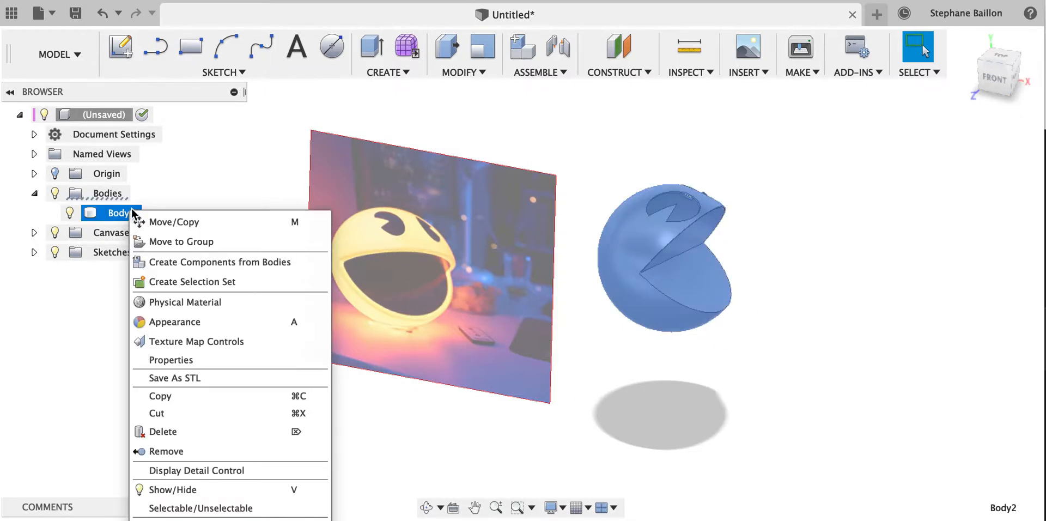
left_click(203, 322)
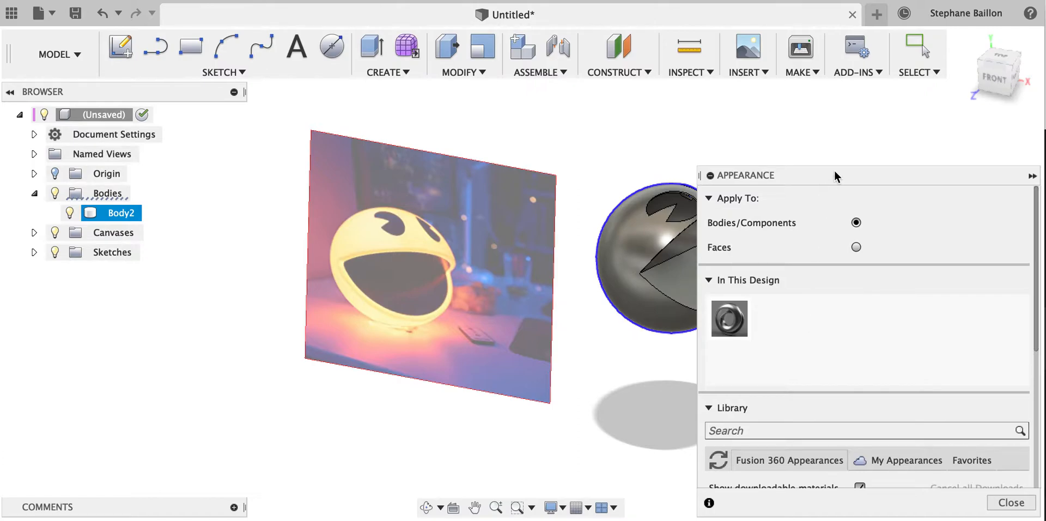
left_click_drag(838, 175, 878, 69)
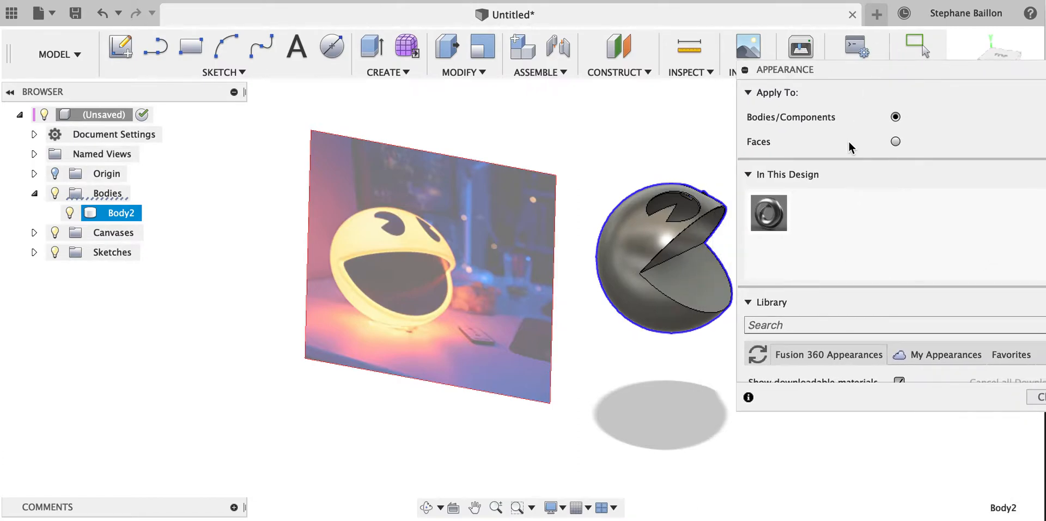
scroll(821, 303, "down", 5)
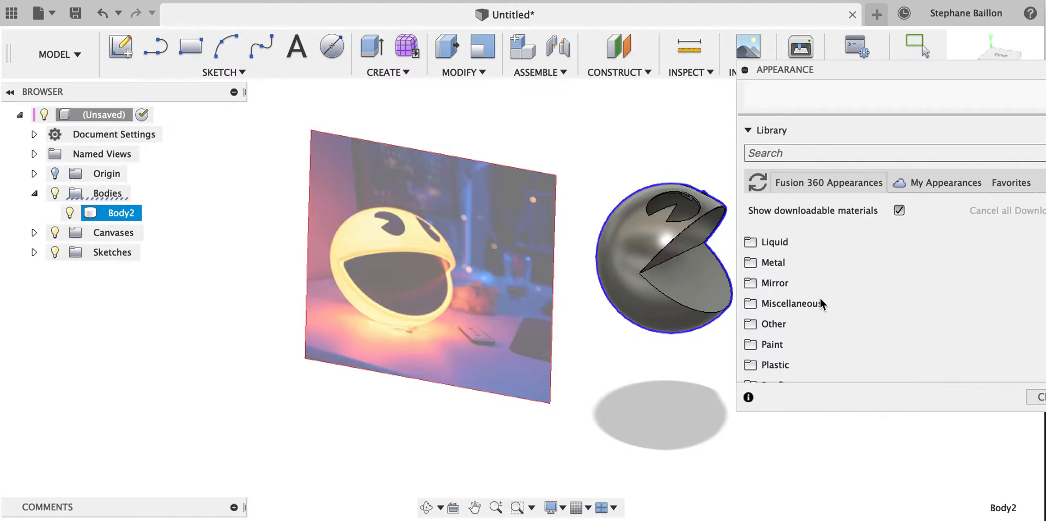
left_click(750, 365)
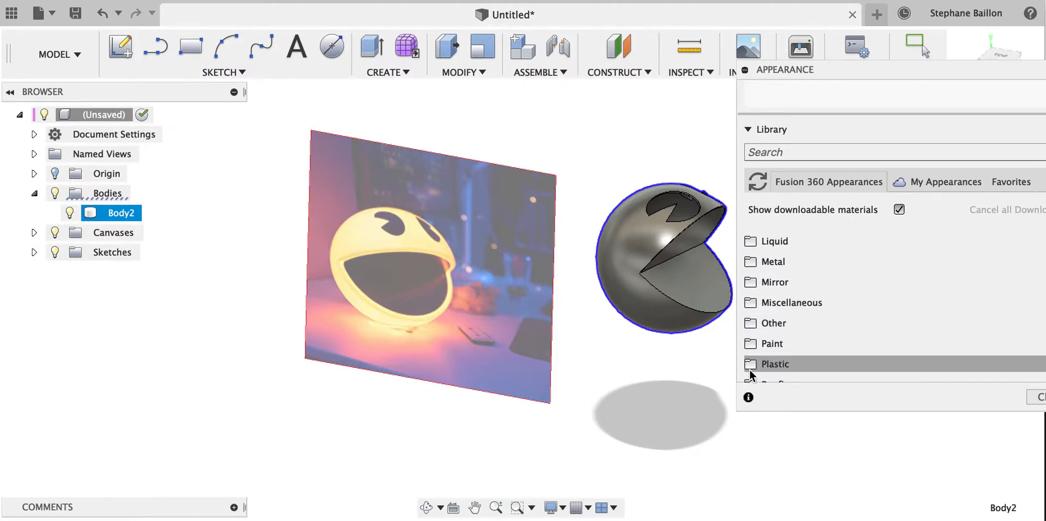
Step: Apply the Plastic - Translucent Glossy (Yellow) appearance to the whole Pac-Man body
scroll(826, 325, "down", 10)
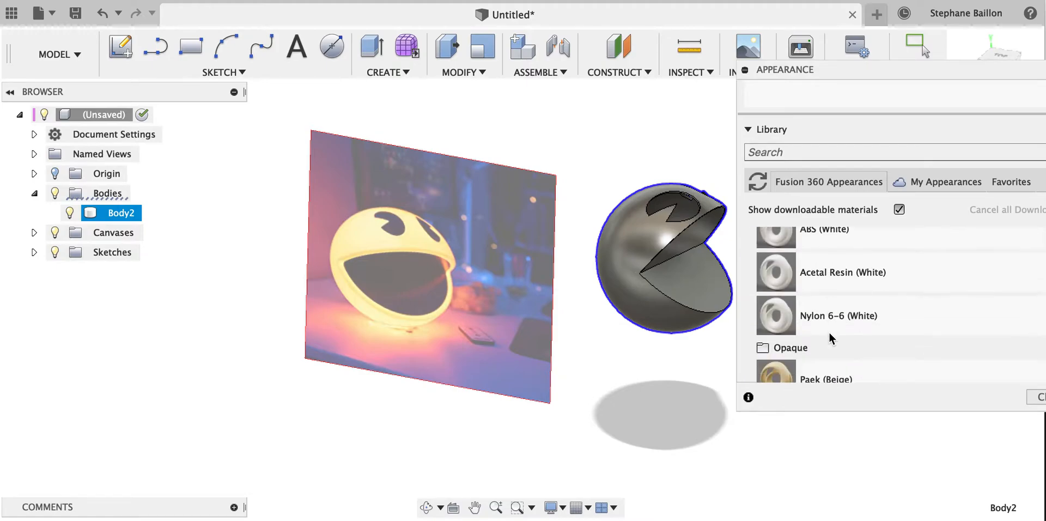
scroll(828, 331, "up", 3)
scroll(829, 333, "up", 2)
scroll(829, 333, "down", 4)
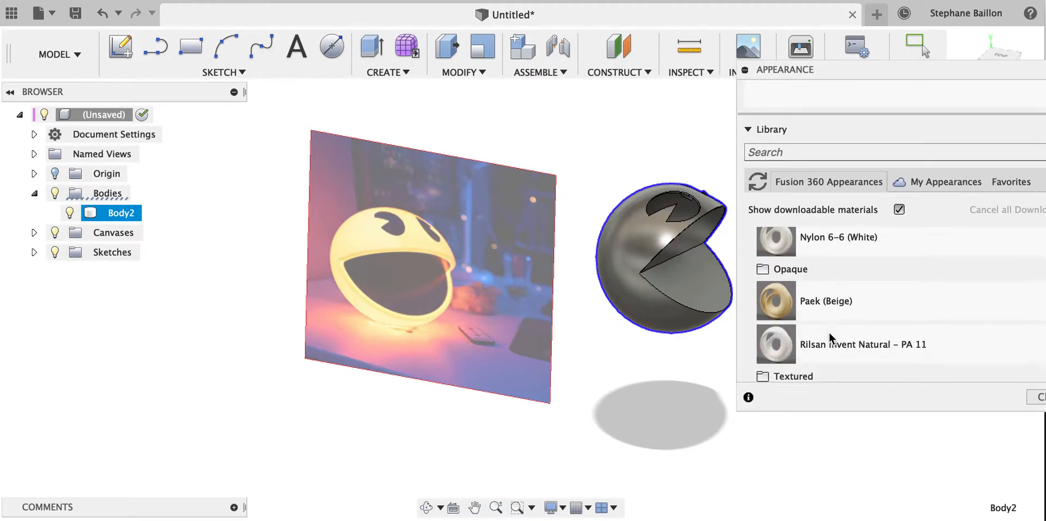
scroll(828, 333, "down", 1)
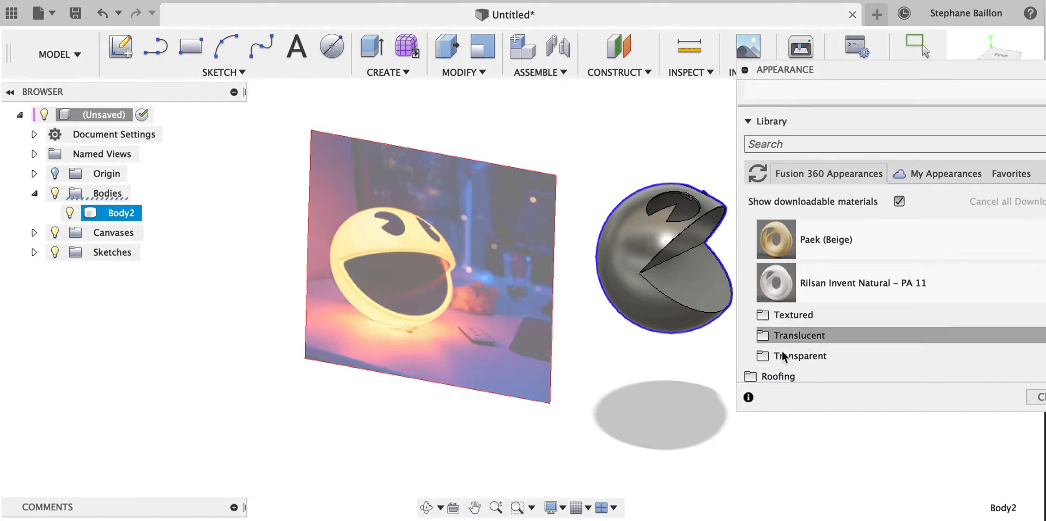
left_click(762, 358)
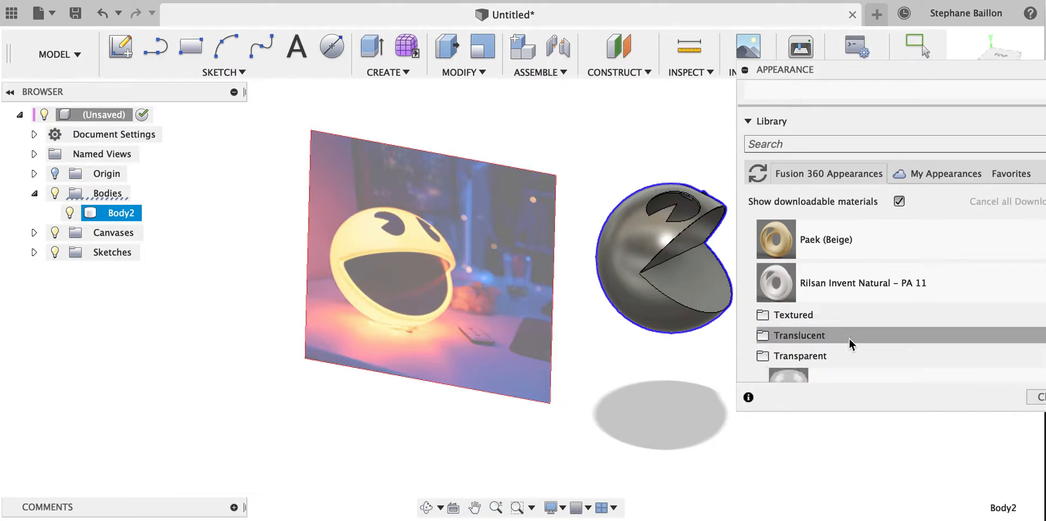
scroll(850, 340, "down", 4)
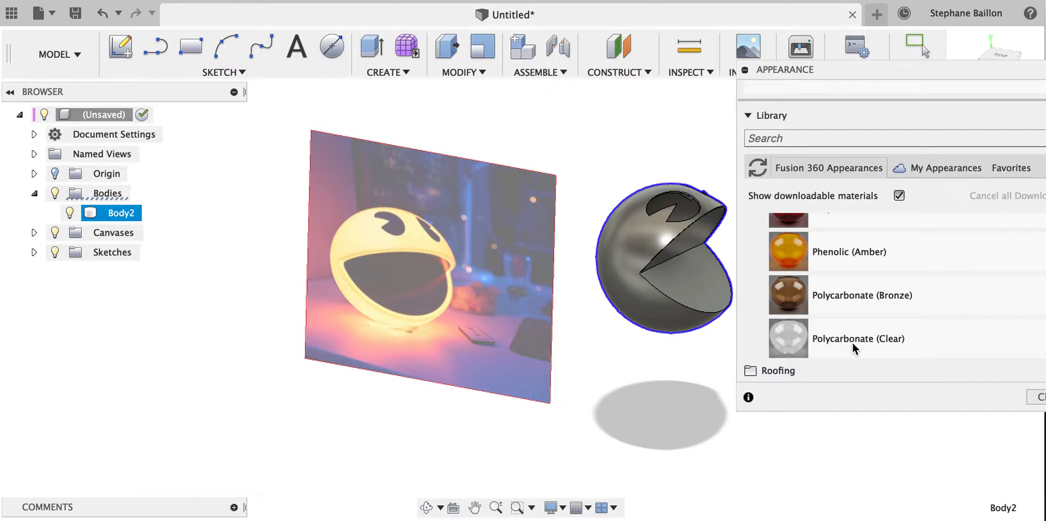
scroll(853, 342, "up", 4)
scroll(851, 342, "up", 2)
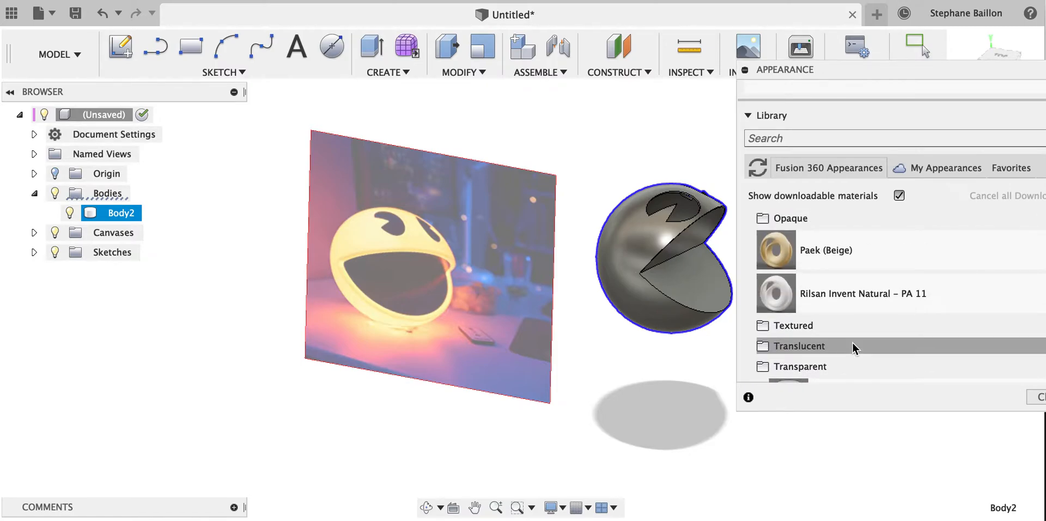
left_click(765, 350)
scroll(765, 350, "down", 8)
scroll(766, 350, "up", 2)
left_click_drag(788, 305, 640, 308)
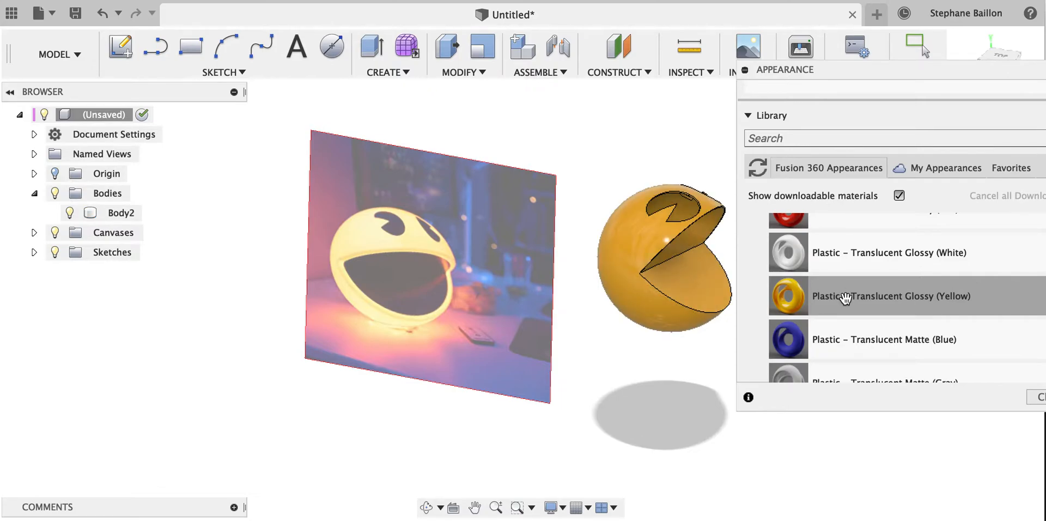
Step: Set appearances to apply to individual faces and look through the translucent and transparent plastics for a second material
scroll(825, 225, "up", 5)
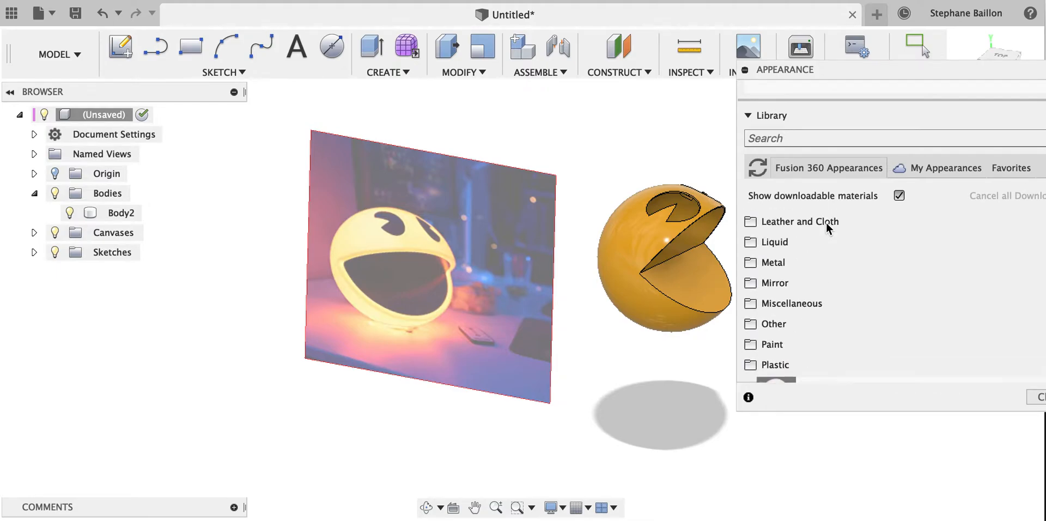
scroll(861, 116, "up", 5)
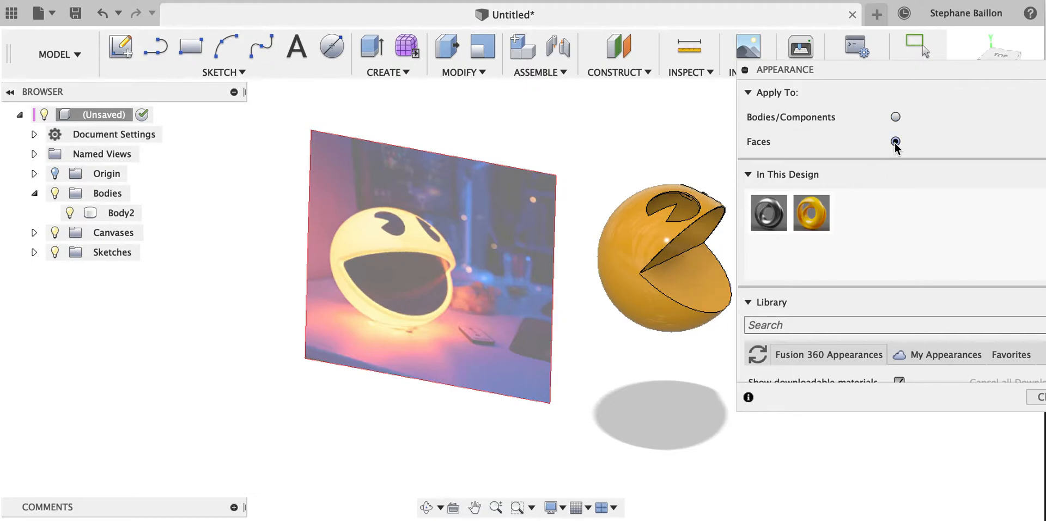
scroll(871, 301, "down", 10)
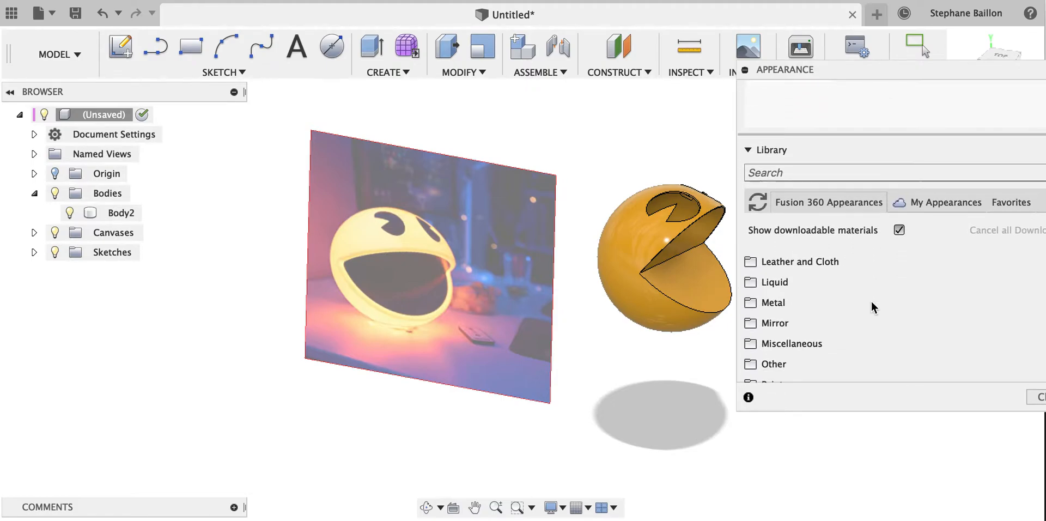
scroll(871, 301, "down", 15)
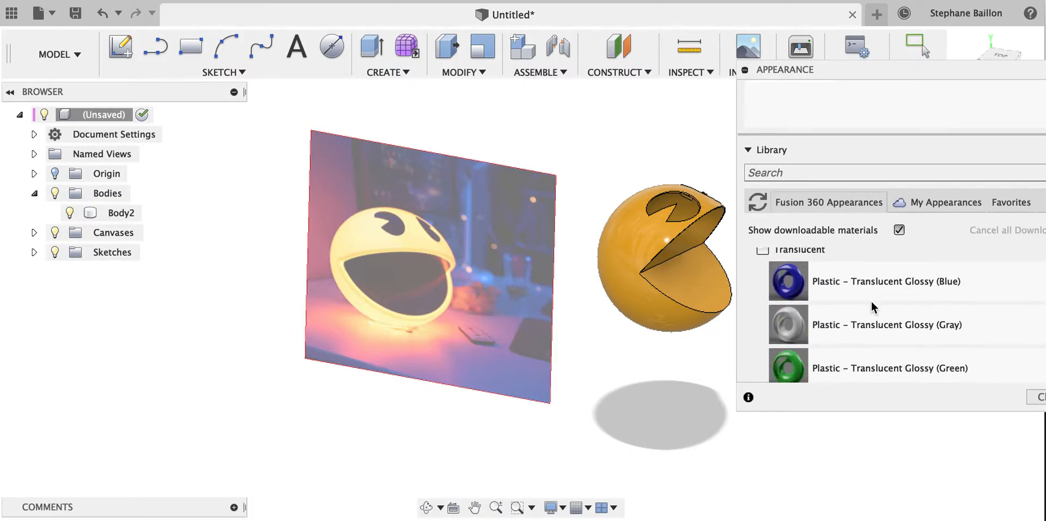
scroll(872, 306, "down", 10)
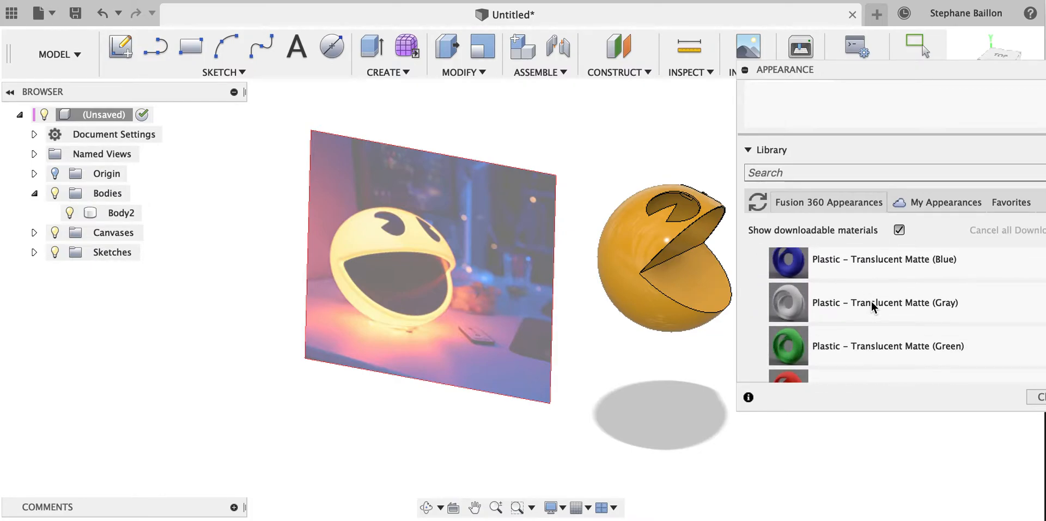
scroll(870, 303, "down", 3)
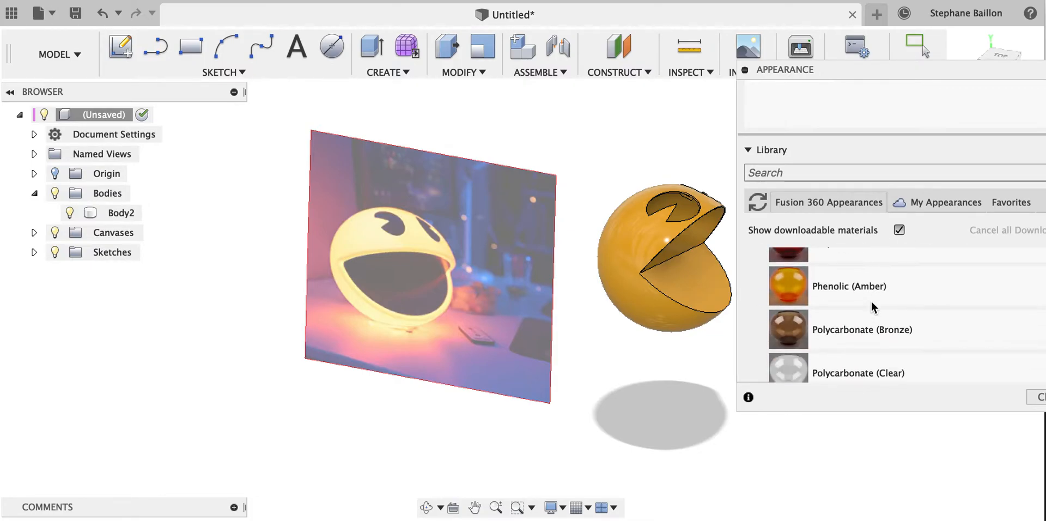
scroll(871, 301, "up", 3)
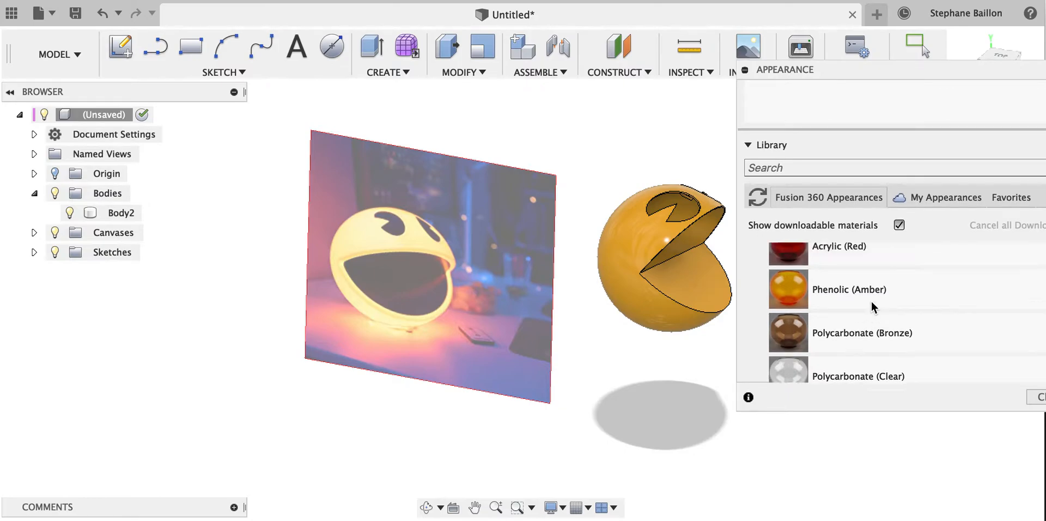
scroll(778, 358, "up", 1)
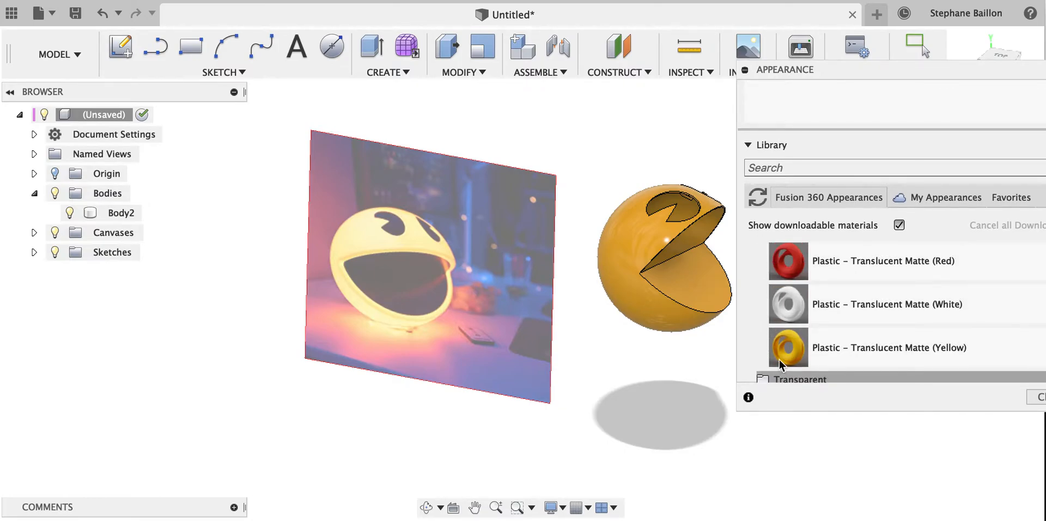
scroll(848, 348, "down", 5)
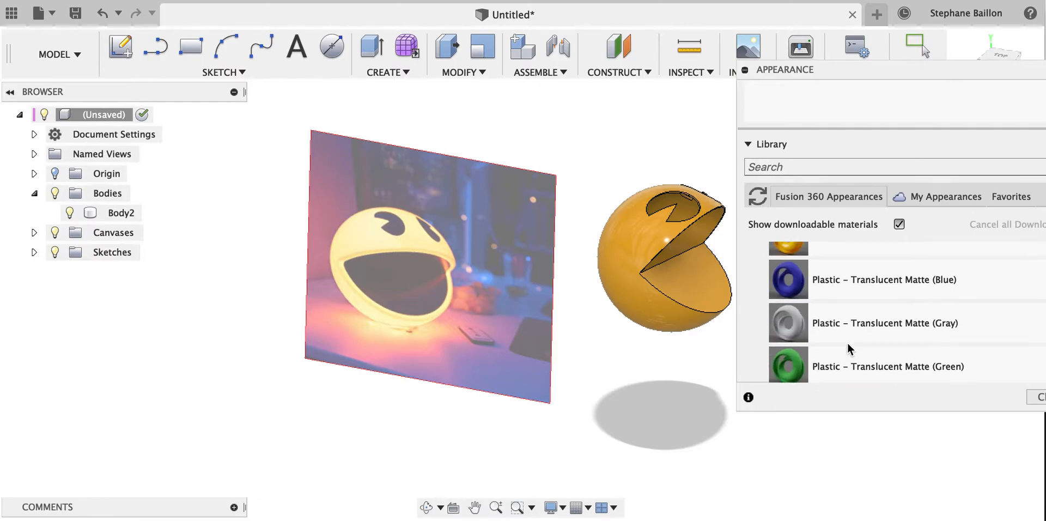
scroll(848, 349, "up", 3)
scroll(848, 349, "up", 3)
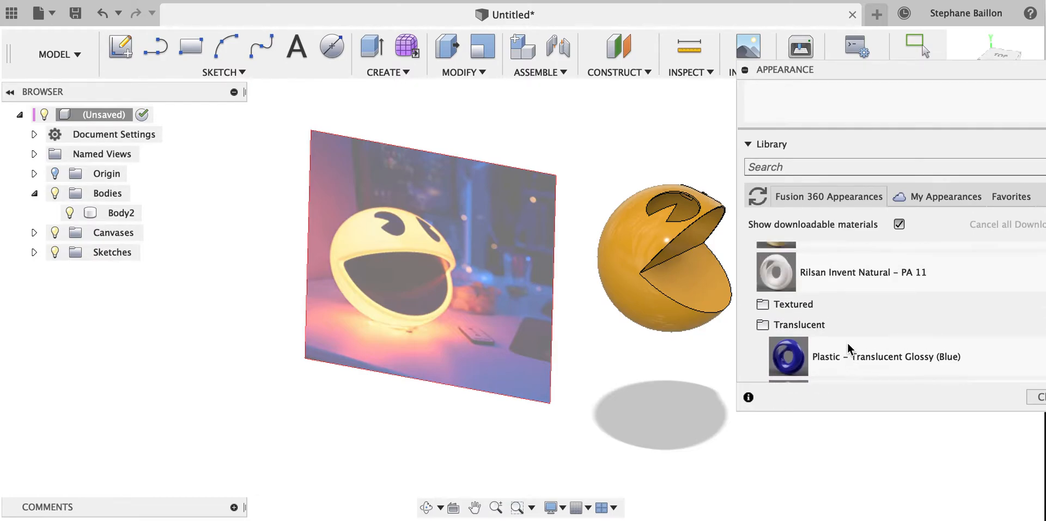
scroll(835, 309, "up", 10)
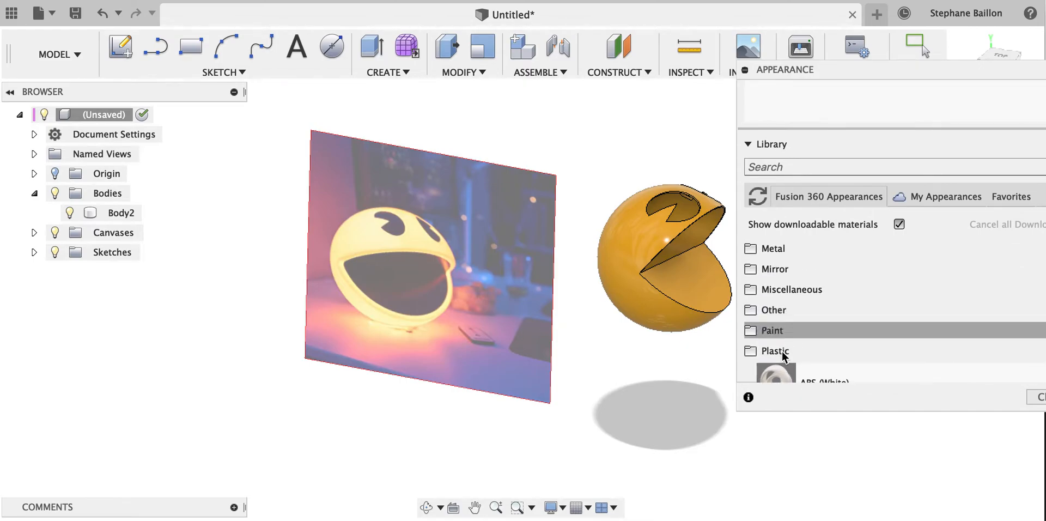
scroll(839, 348, "up", 1)
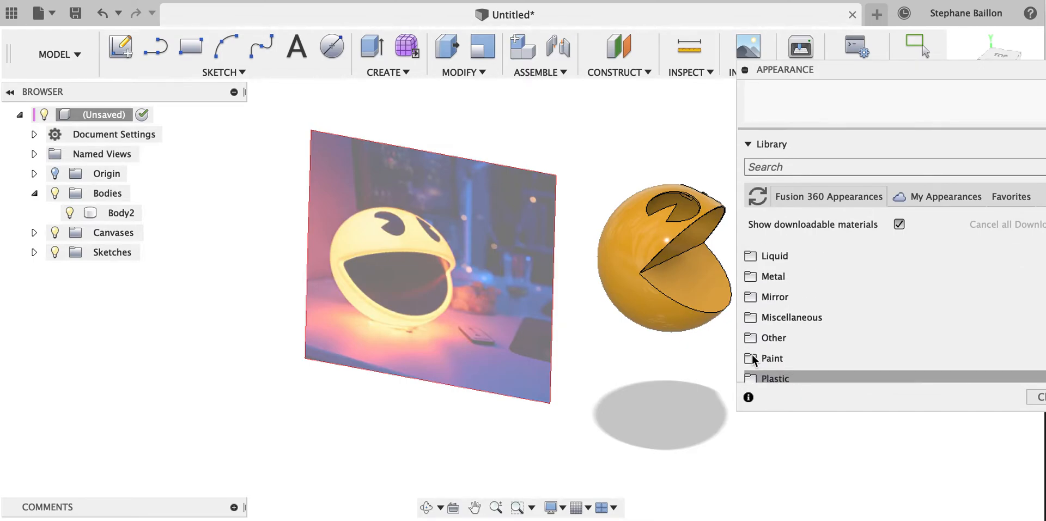
Step: Apply the Chrome - Black metal appearance to the dark interior surface and the lower mouth face, and close the appearance settings
left_click(748, 280)
scroll(832, 330, "down", 4)
scroll(831, 330, "down", 1)
scroll(831, 330, "up", 1)
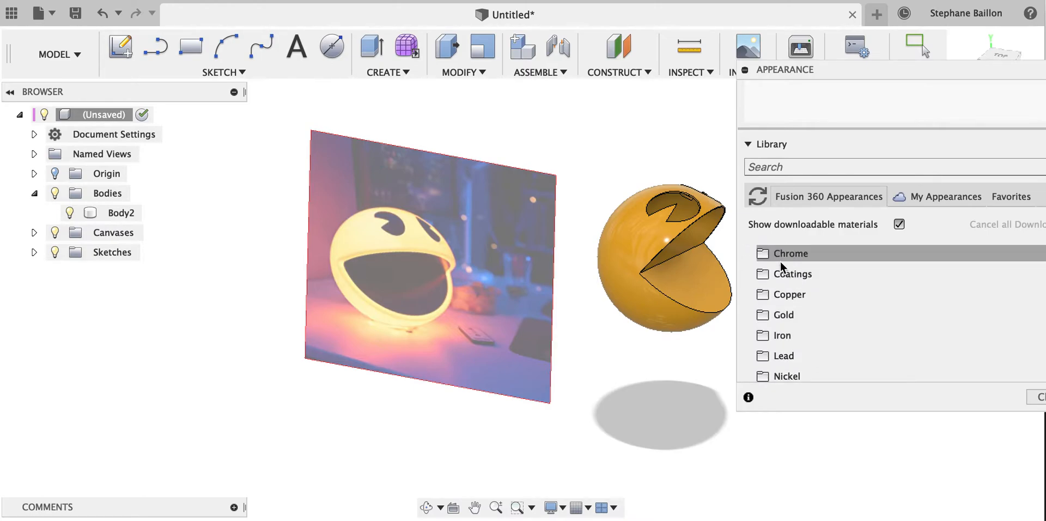
left_click(763, 254)
left_click(763, 254)
left_click(764, 254)
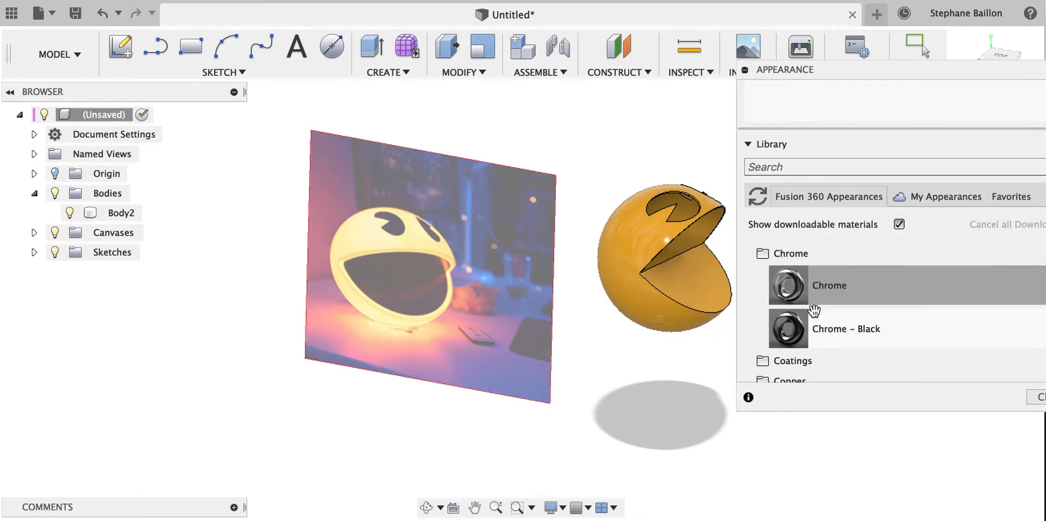
left_click_drag(799, 333, 694, 232)
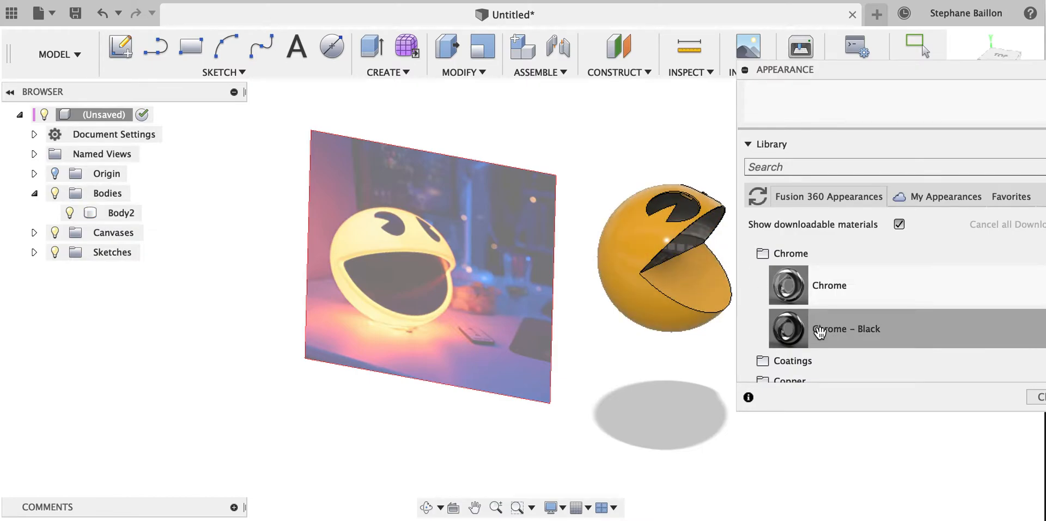
left_click_drag(805, 332, 722, 292)
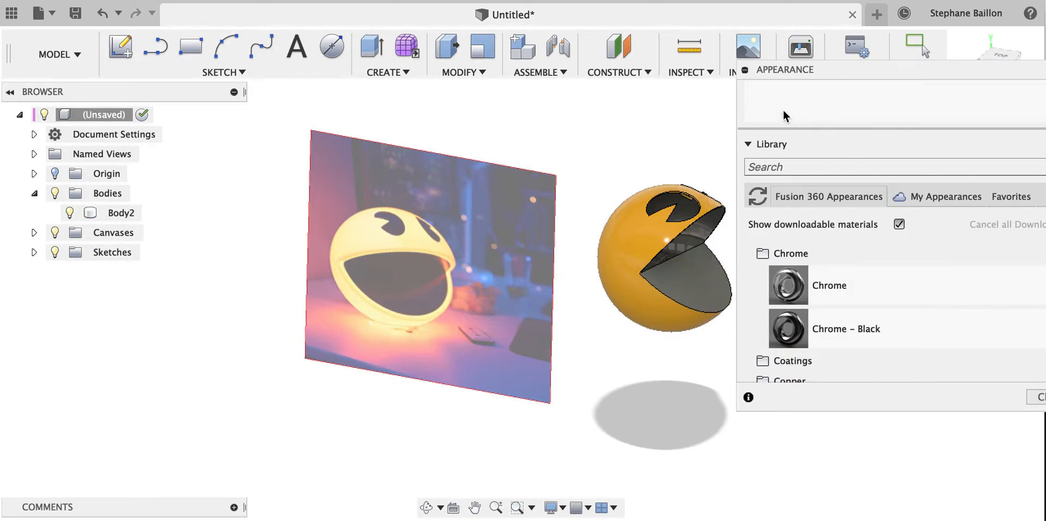
left_click(1034, 399)
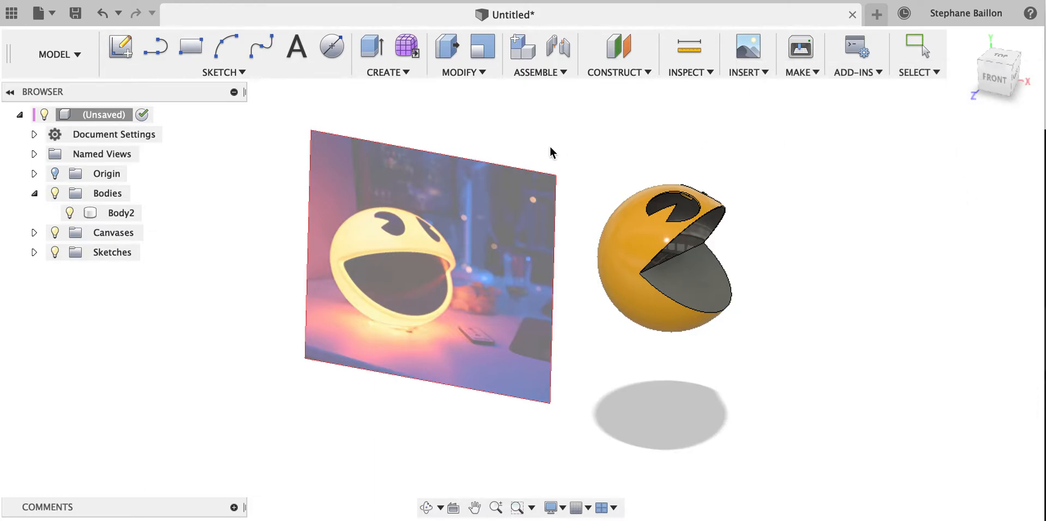
Step: Switch to the Render workspace and inspect the coloured Pac-Man body from above and from its mouth side
left_click(56, 55)
left_click(61, 182)
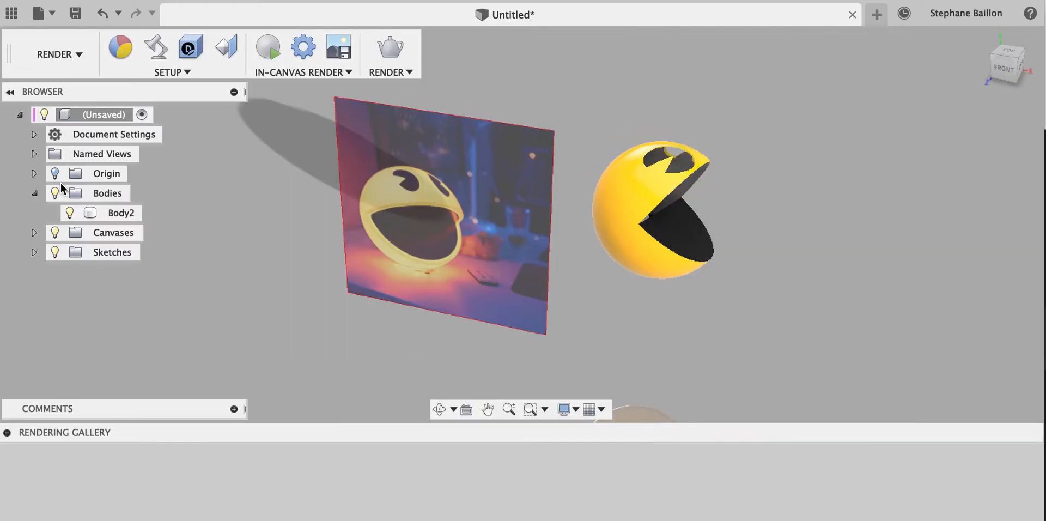
mouse_move(1004, 71)
left_mouse_down()
mouse_move(928, 101)
mouse_move(991, 98)
left_mouse_up()
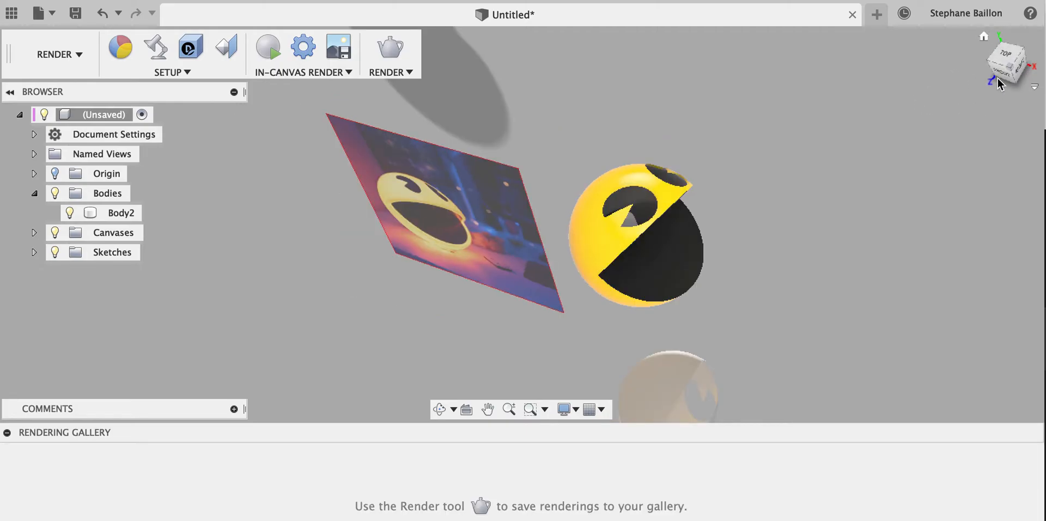
mouse_move(1018, 71)
left_mouse_down()
mouse_move(971, 93)
mouse_move(955, 75)
mouse_move(957, 84)
mouse_move(1019, 73)
mouse_move(956, 60)
mouse_move(956, 69)
mouse_move(1011, 74)
mouse_move(1033, 53)
mouse_move(982, 52)
mouse_move(980, 70)
left_mouse_up()
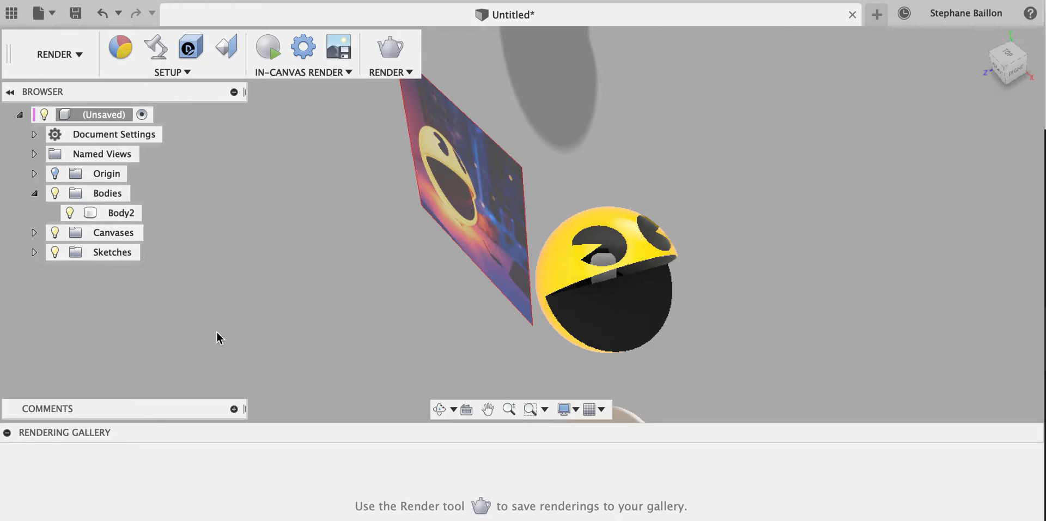
Step: Return to the Model workspace and select the lower face of the Pac-Man's mouth
left_click(61, 55)
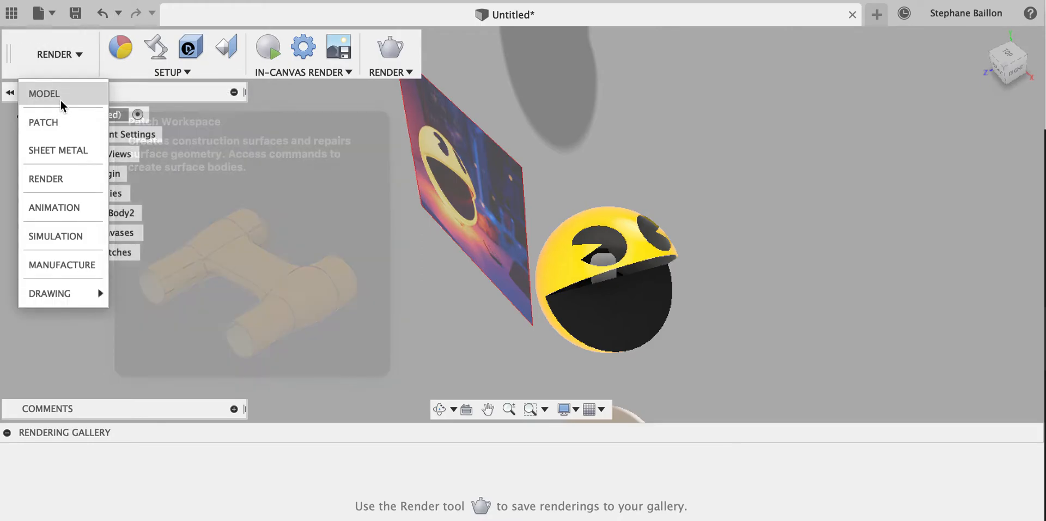
left_click(60, 96)
left_click(646, 341)
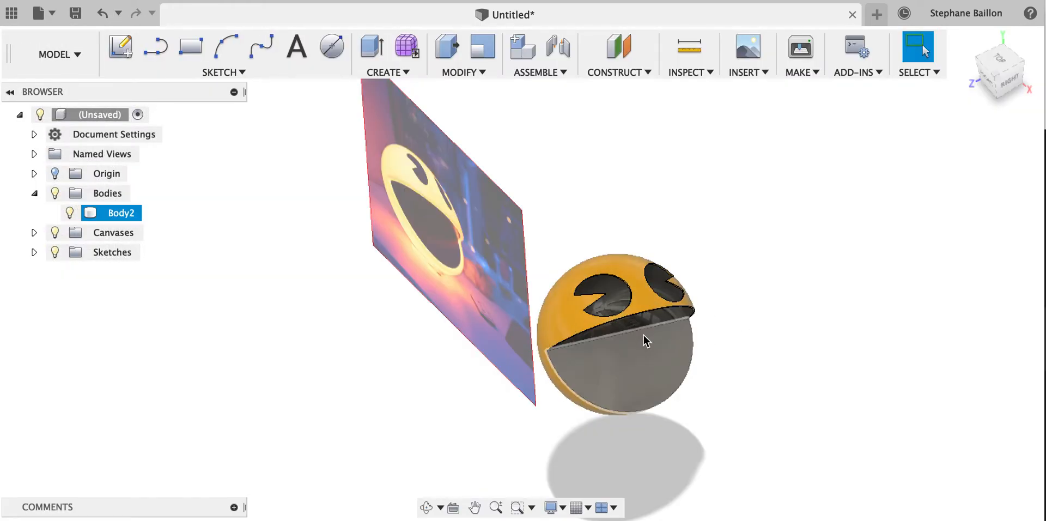
Step: Open the appearance settings for the Pac-Man body and look through the metal categories of the appearance library, collapsing the Metal group
left_click(859, 350)
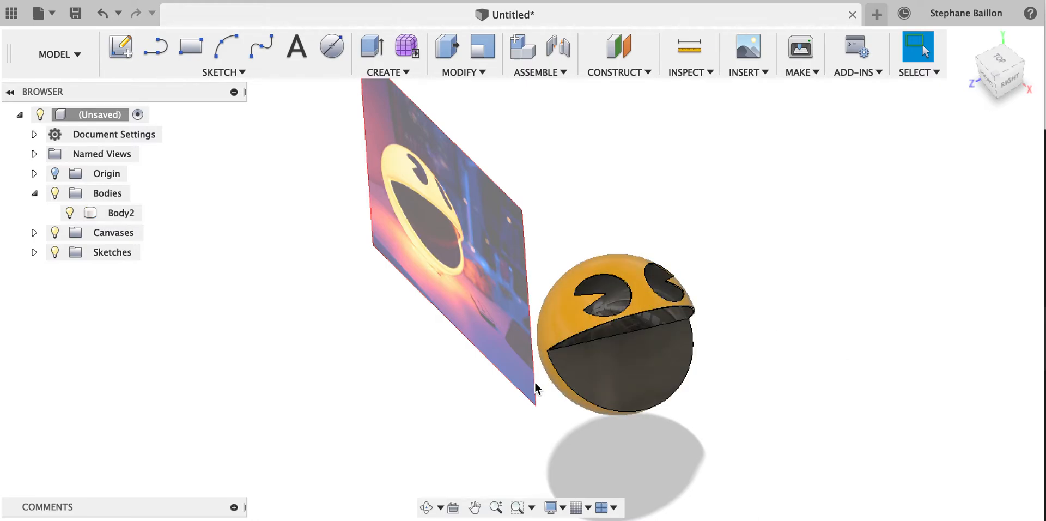
left_click(123, 212)
right_click(123, 213)
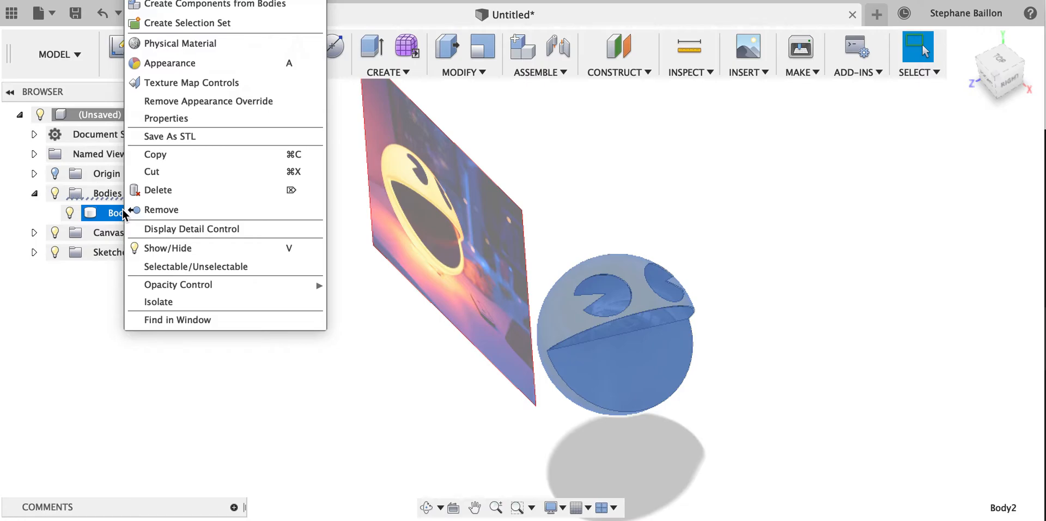
left_click(233, 63)
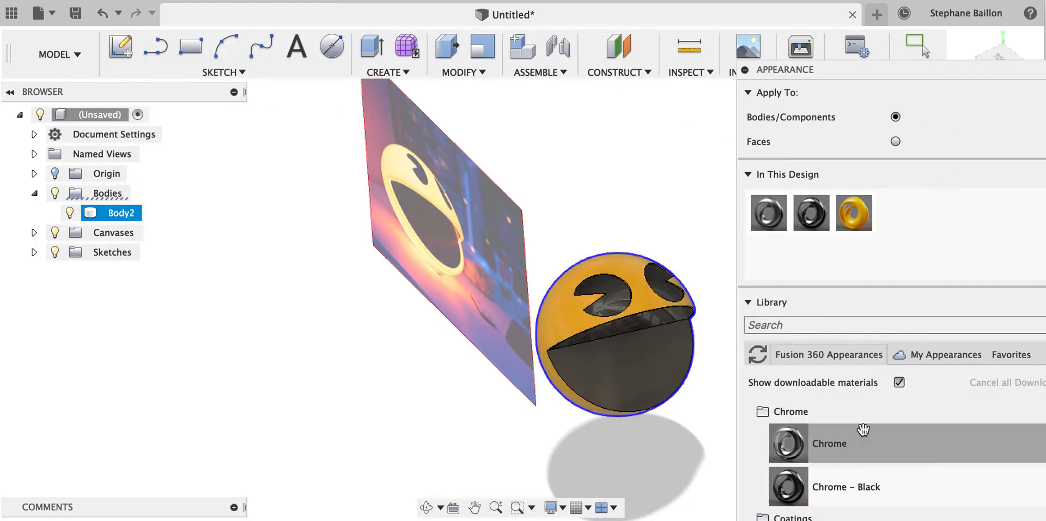
left_click(774, 413)
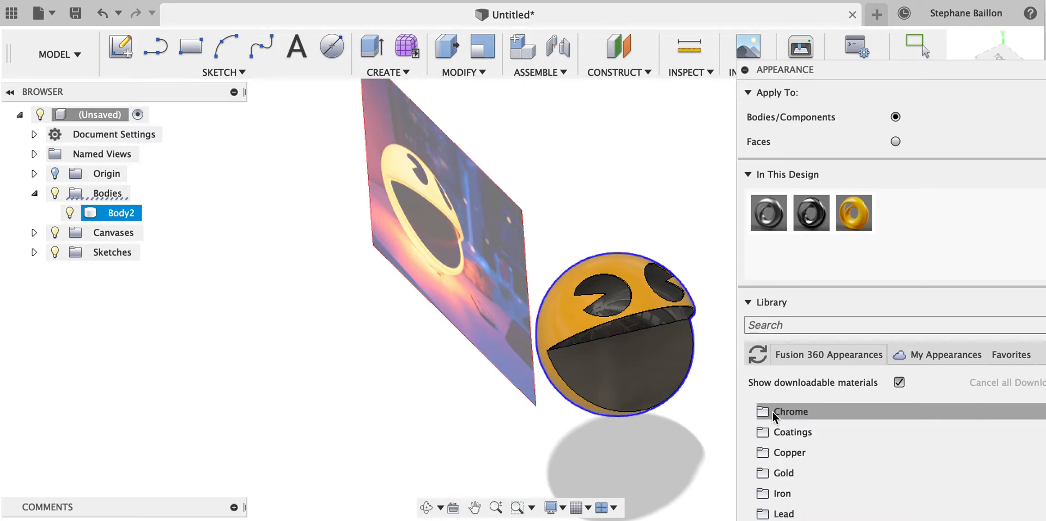
scroll(845, 457, "down", 5)
scroll(845, 457, "down", 3)
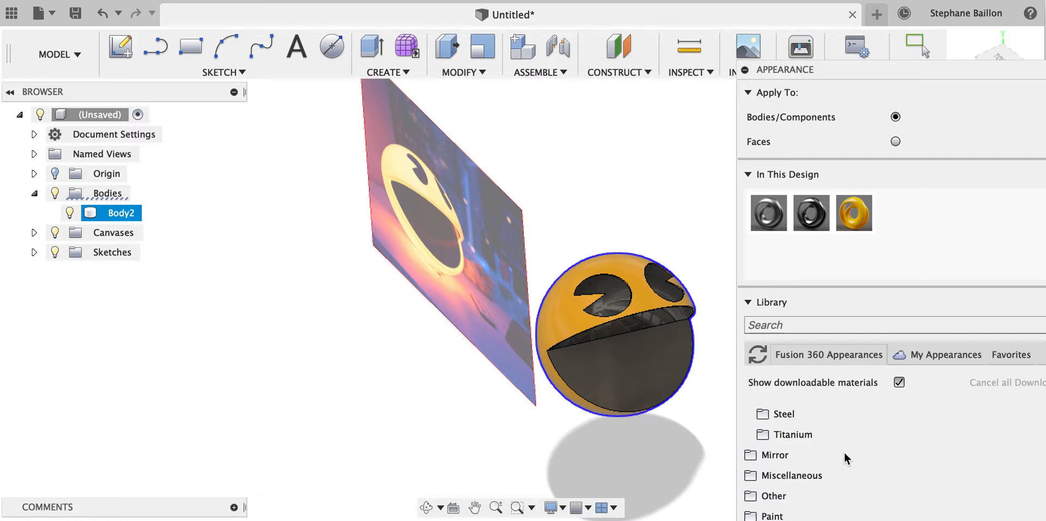
scroll(801, 408, "up", 4)
scroll(800, 410, "up", 3)
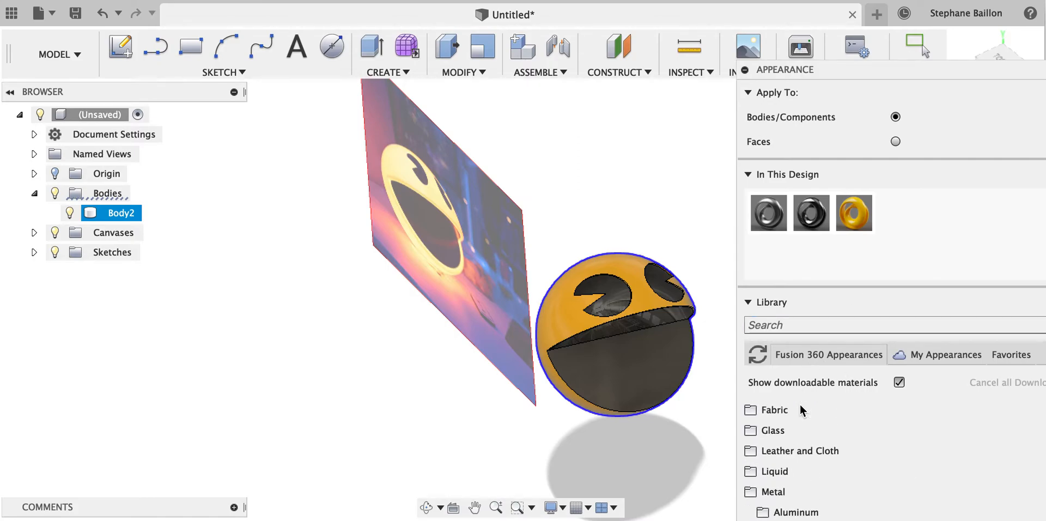
left_click(754, 492)
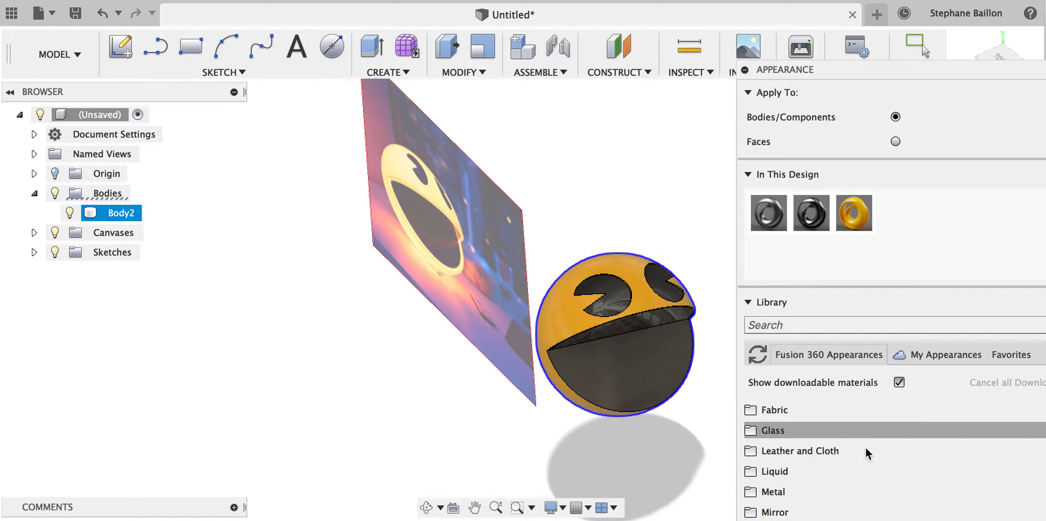
Step: Apply the glossy paint Paint - Enamel Glossy (Black) to the whole Pac-Man body, removing the appearances applied to its faces
scroll(868, 459, "down", 3)
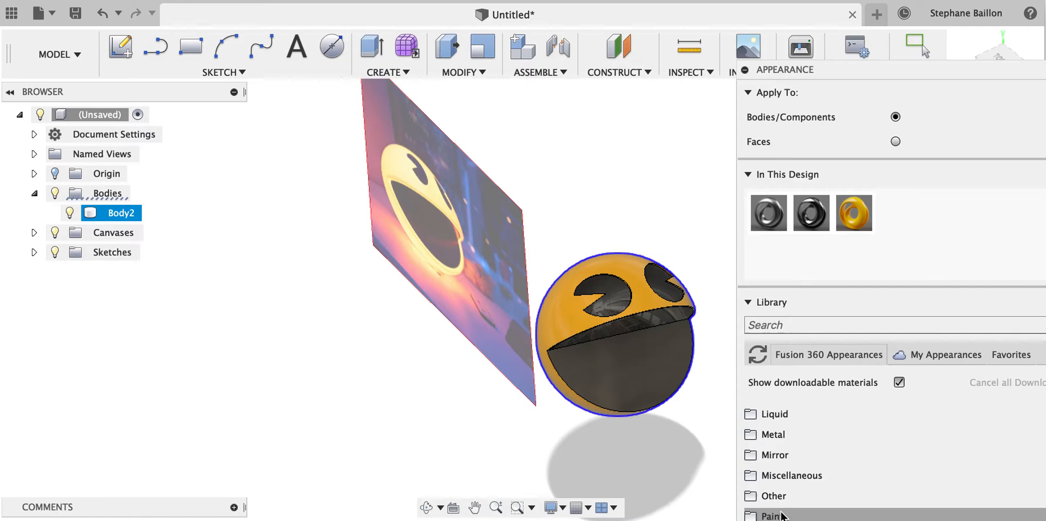
left_click(781, 515)
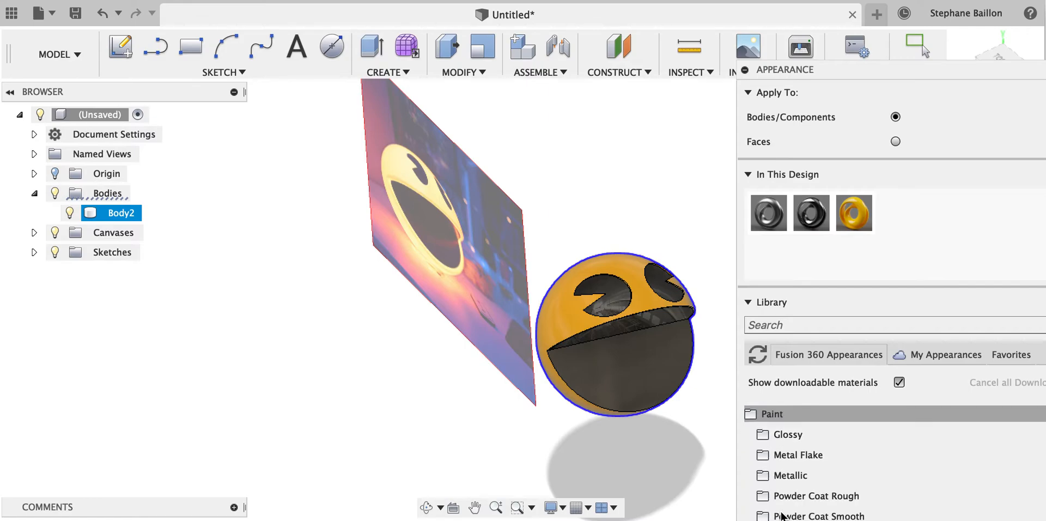
left_click(794, 433)
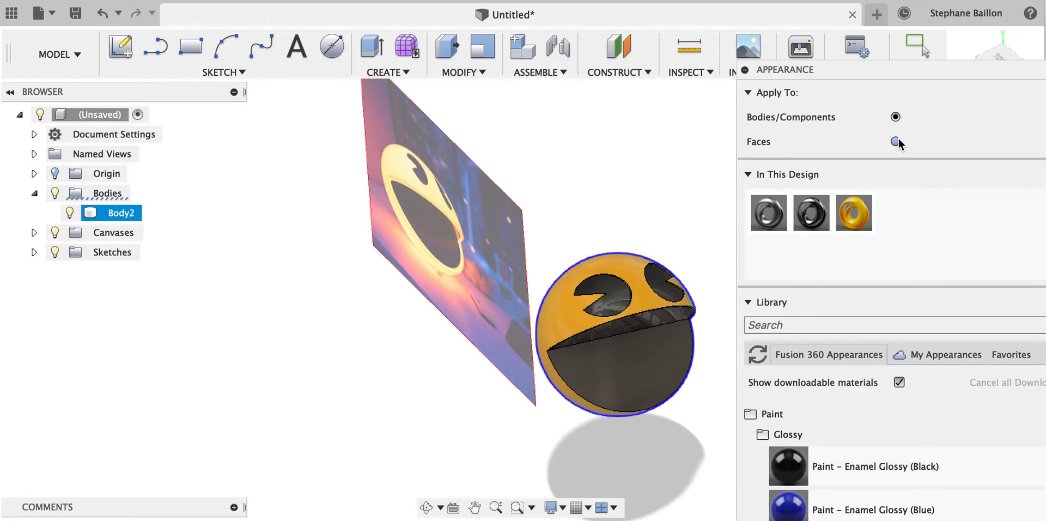
left_click_drag(788, 466, 641, 372)
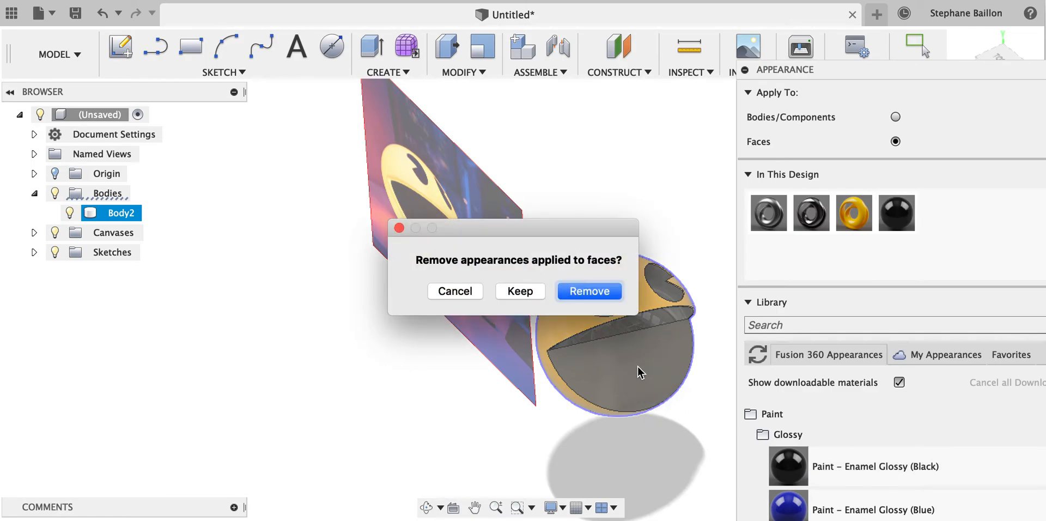
left_click(589, 291)
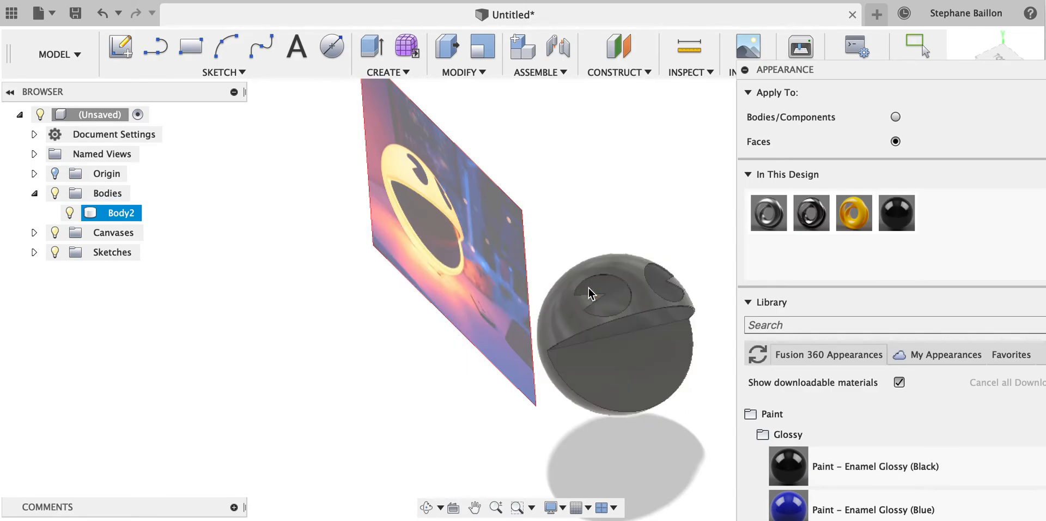
Step: Apply the design's existing yellow appearance to the outer spherical surface of the Pac-Man and close the appearance settings
left_click_drag(853, 212, 629, 267)
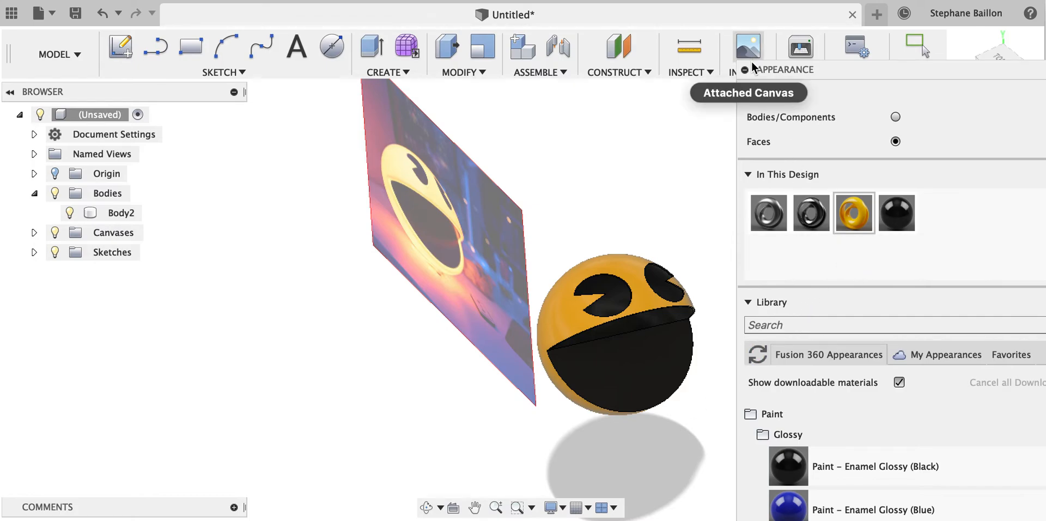
left_click(853, 263)
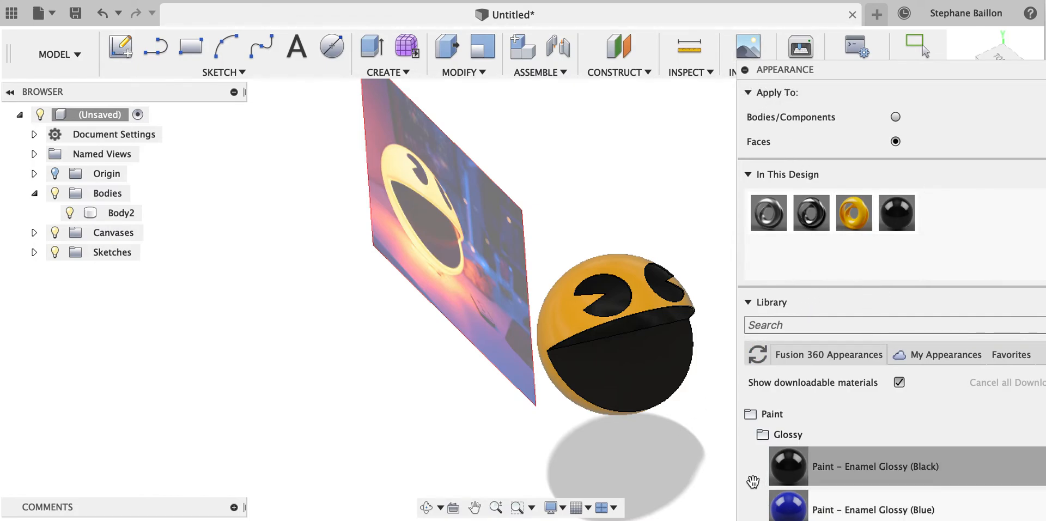
left_click(763, 436)
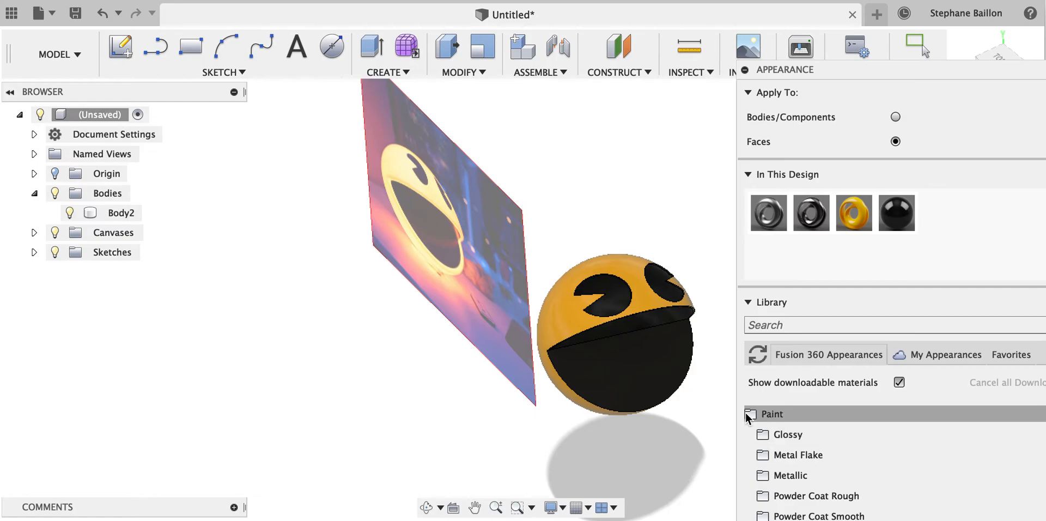
left_click(750, 414)
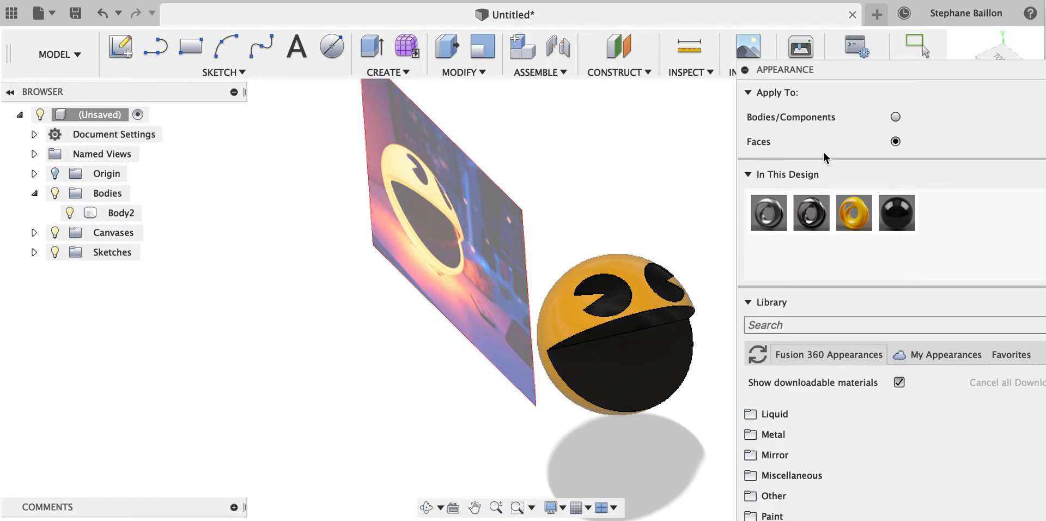
left_click(748, 174)
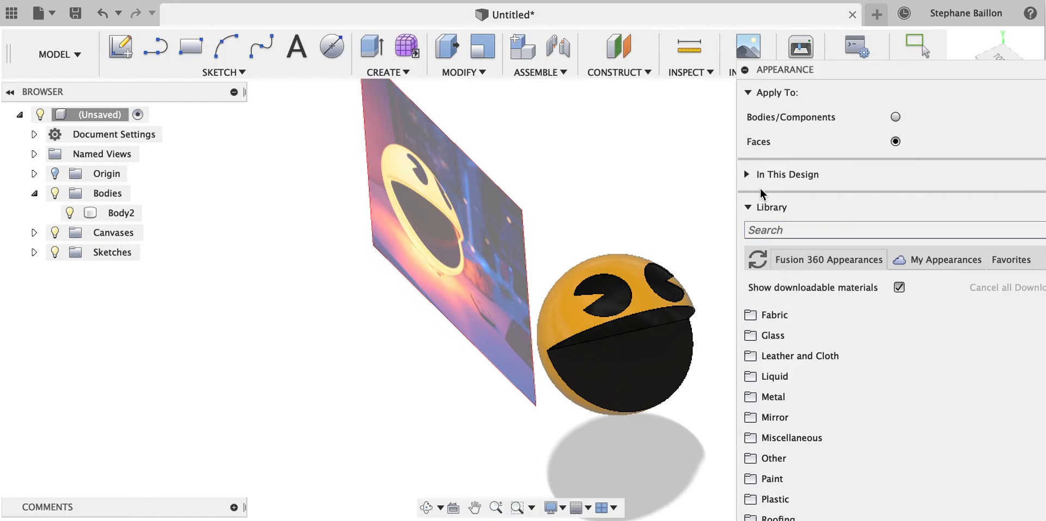
left_click(749, 204)
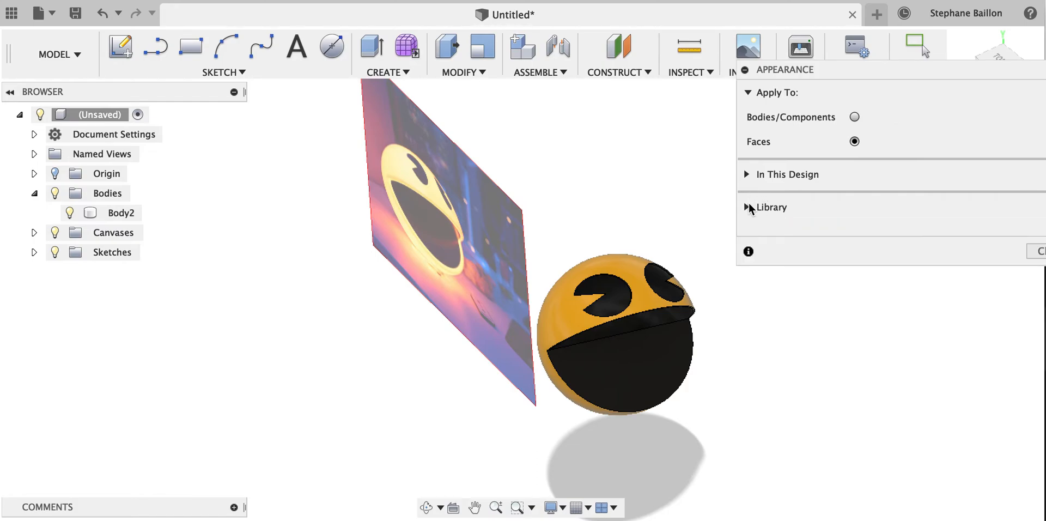
left_click(1037, 251)
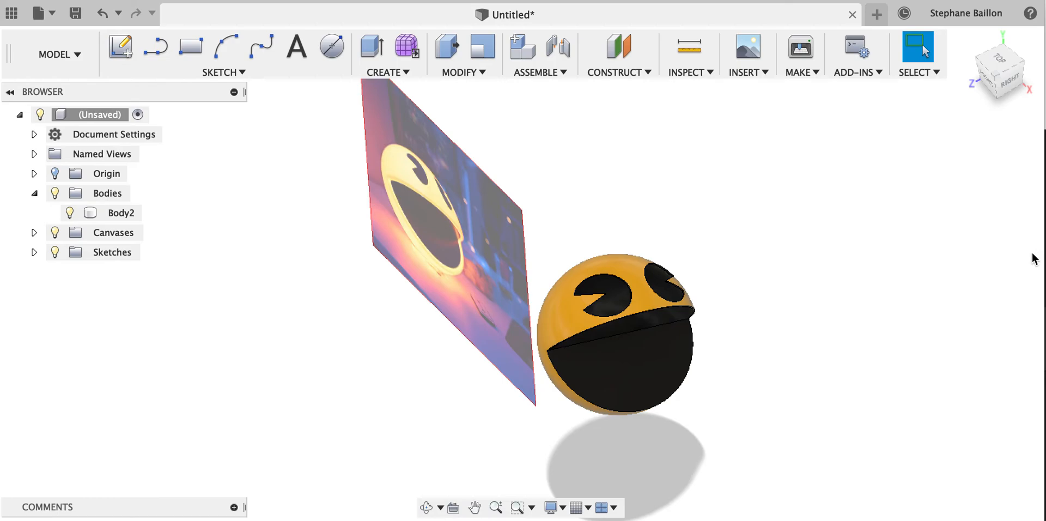
Step: Switch to the Render workspace and inspect the repainted yellow and glossy black Pac-Man from its mouth side
left_click(968, 40)
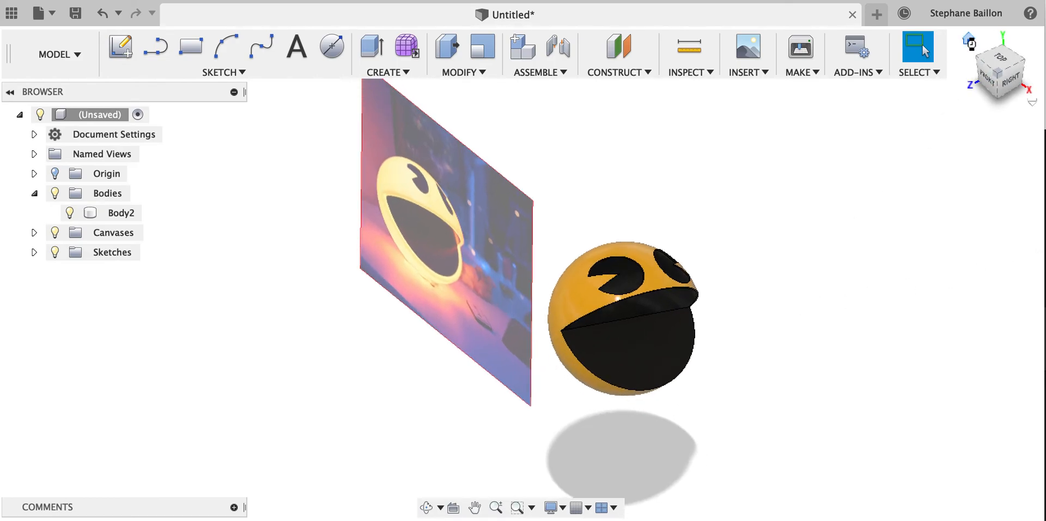
left_click(77, 53)
left_click(52, 180)
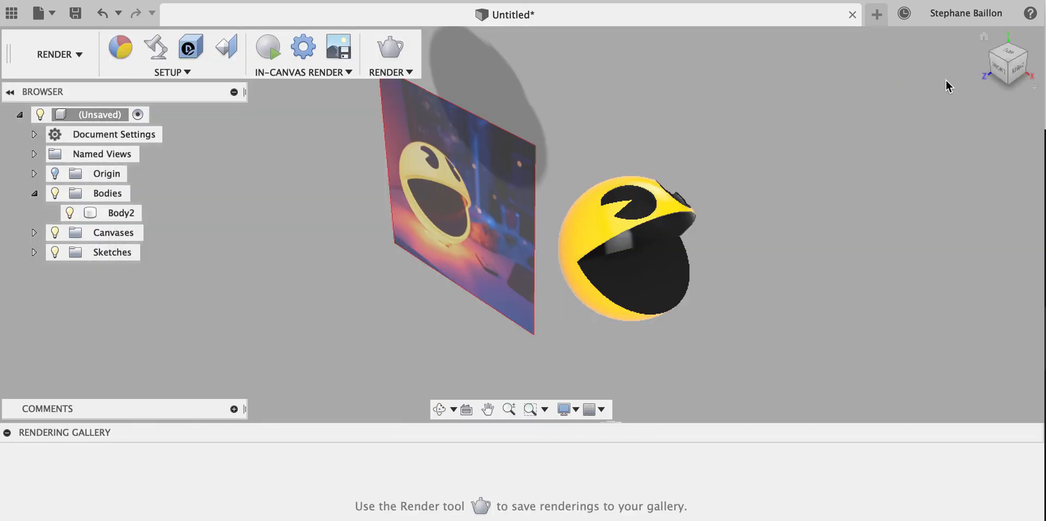
mouse_move(1002, 76)
left_mouse_down()
mouse_move(993, 92)
mouse_move(937, 100)
mouse_move(1008, 84)
mouse_move(1009, 59)
mouse_move(998, 70)
left_mouse_up()
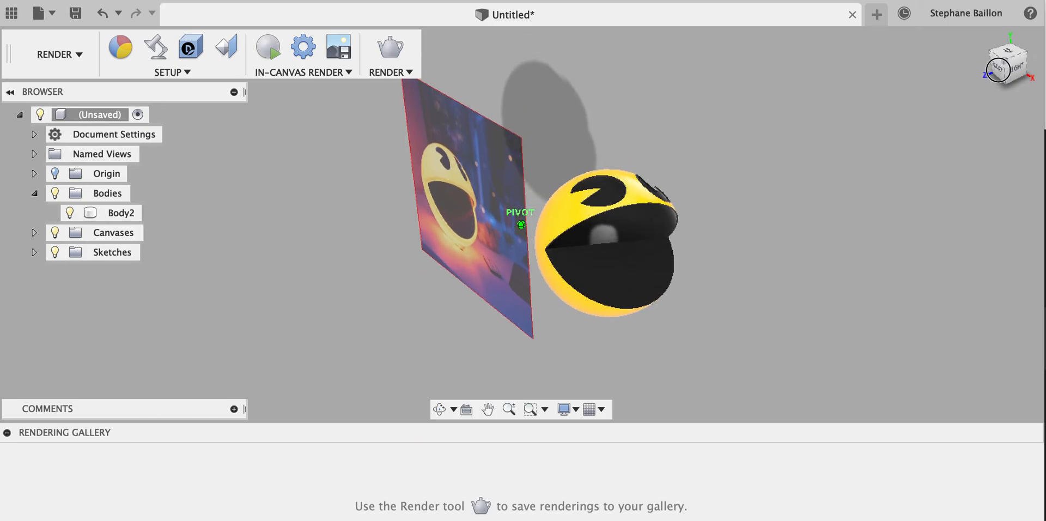
left_click_drag(997, 69, 1007, 69)
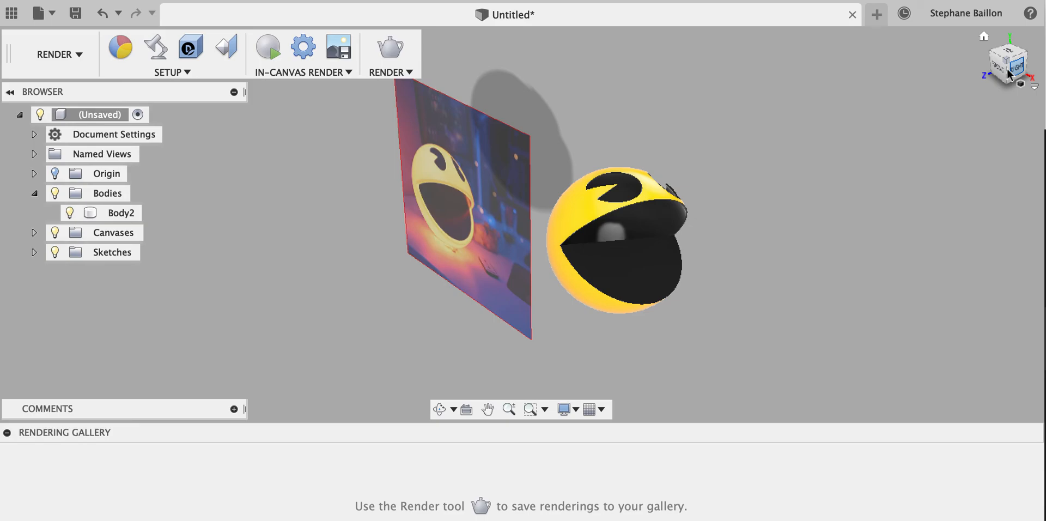
Step: Set the scene's solid background color to a crimson red with RGB 212, 15, 71 and close the scene settings
left_click(156, 44)
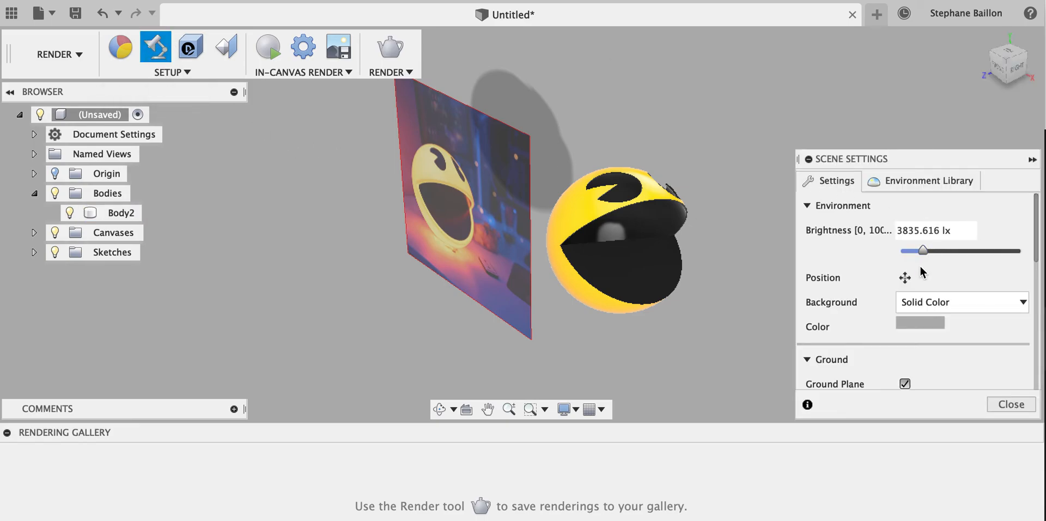
left_click(924, 323)
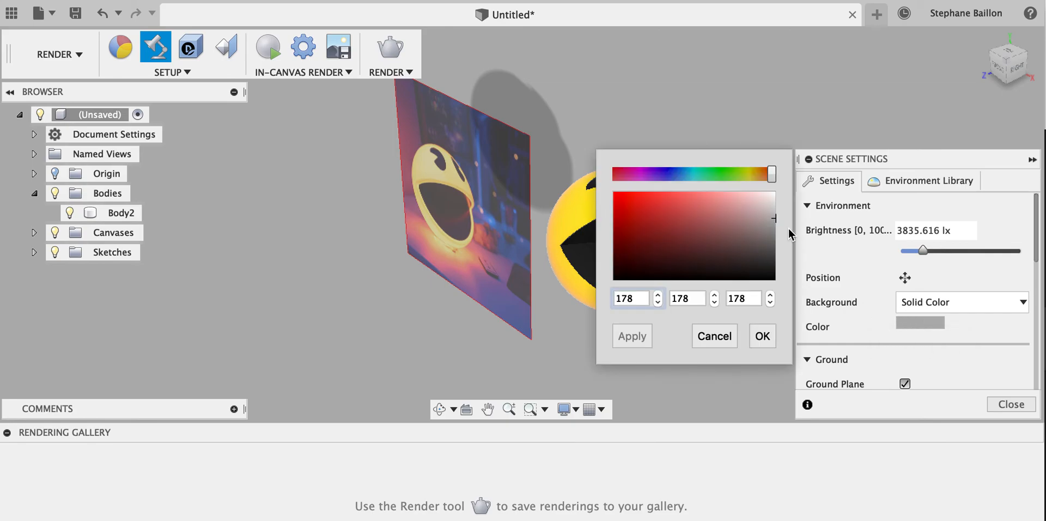
left_click_drag(771, 176, 624, 172)
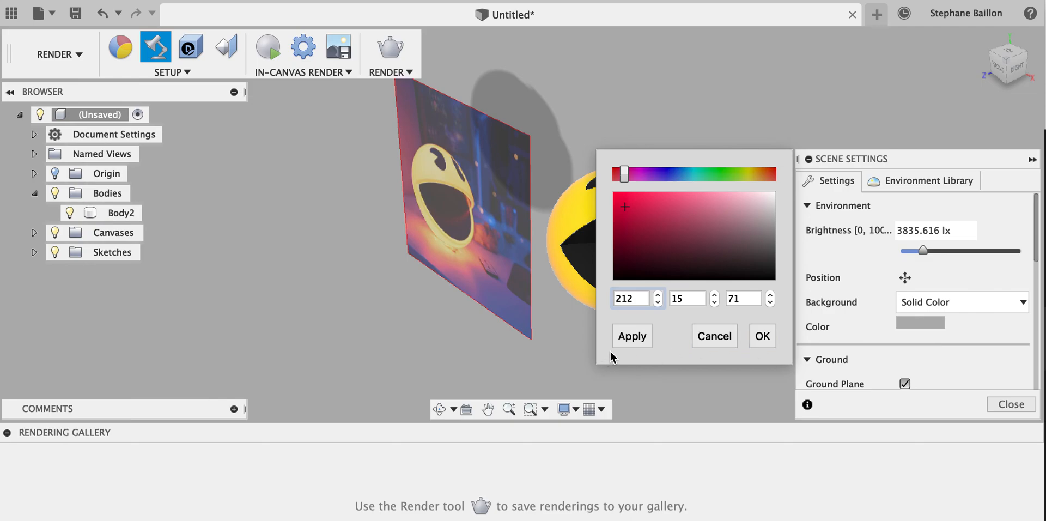
left_click(632, 338)
left_click(761, 337)
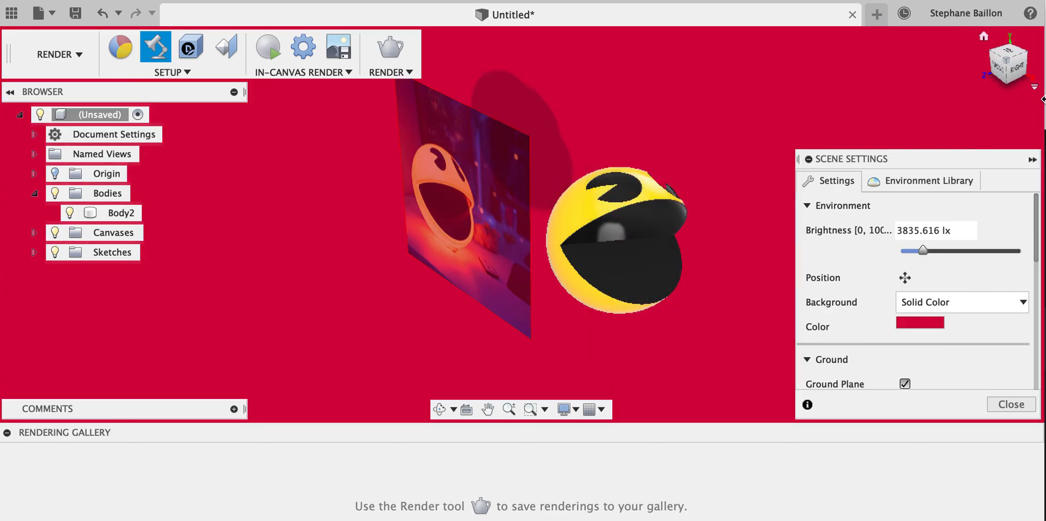
mouse_move(1020, 79)
left_mouse_down()
mouse_move(990, 98)
mouse_move(964, 86)
mouse_move(943, 110)
mouse_move(948, 124)
mouse_move(1040, 71)
mouse_move(970, 88)
mouse_move(969, 110)
mouse_move(937, 110)
mouse_move(938, 121)
mouse_move(908, 106)
mouse_move(928, 118)
left_mouse_up()
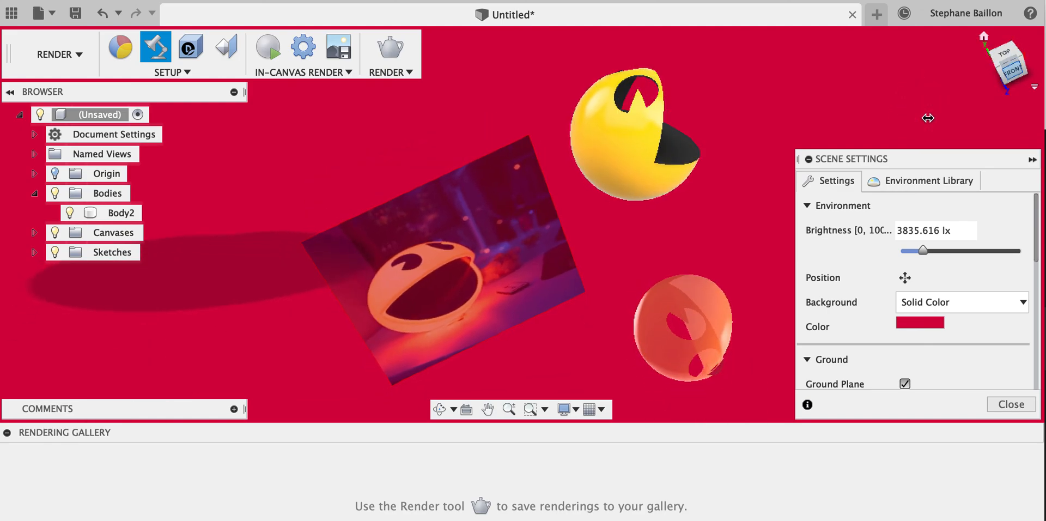
left_click(984, 37)
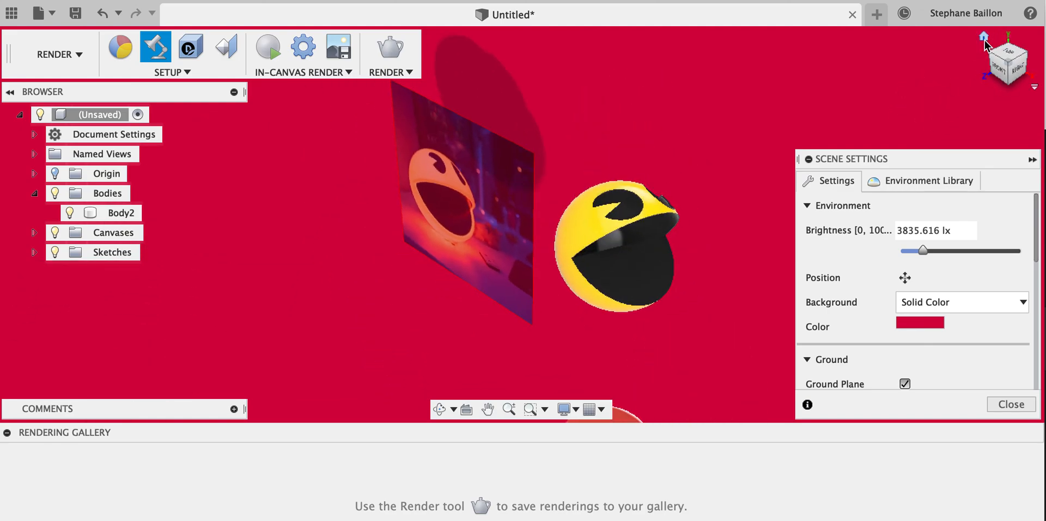
left_click(1012, 404)
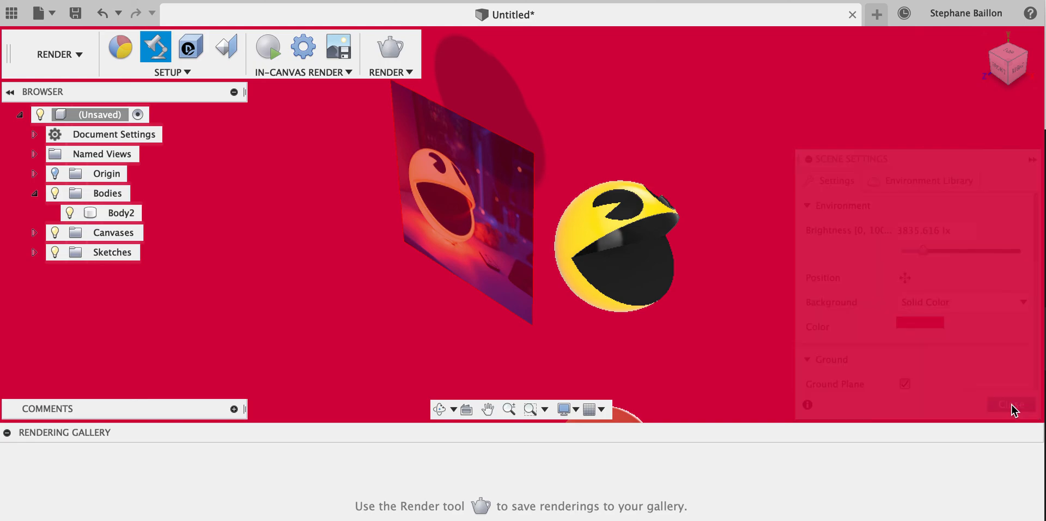